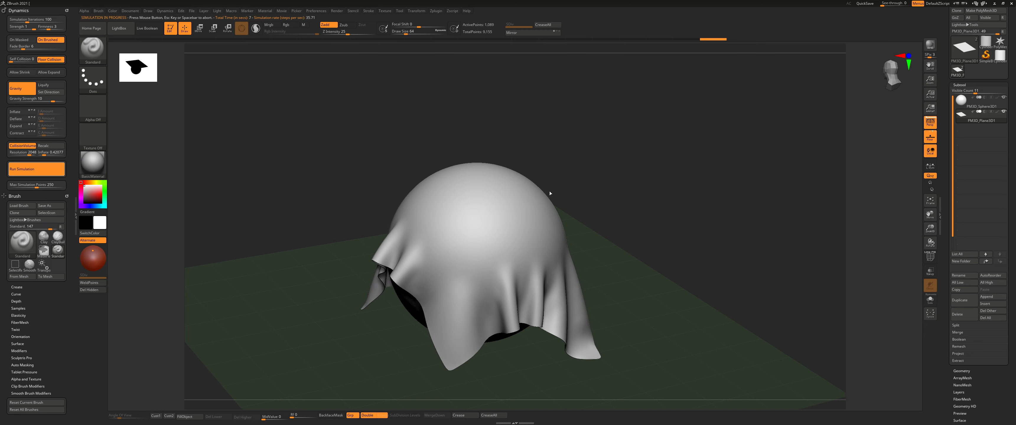
- Stop the running cloth simulation and undo the plane's drape over the sphere
click(35, 172)
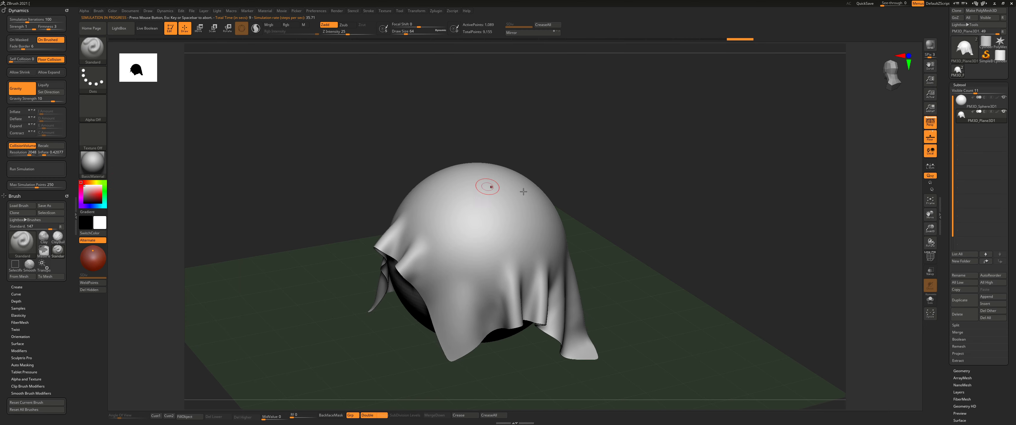
right_drag(523, 191, 474, 215)
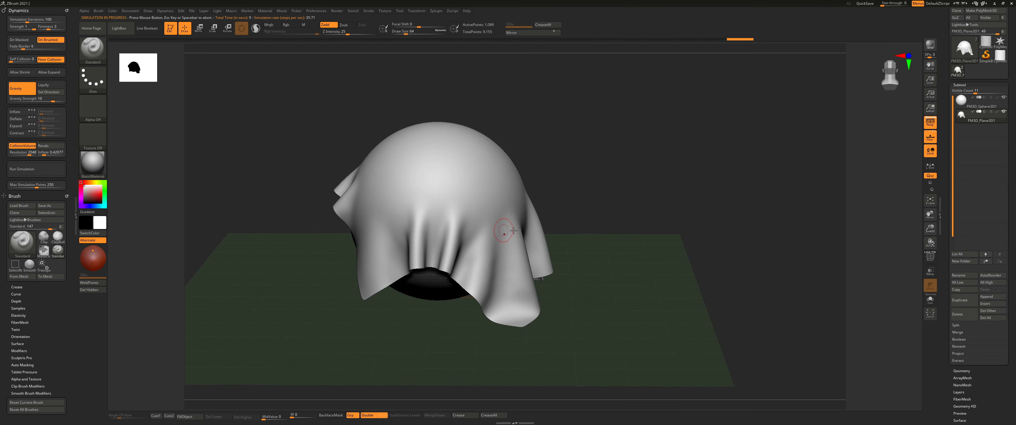
alt+right_drag(389, 186, 383, 225)
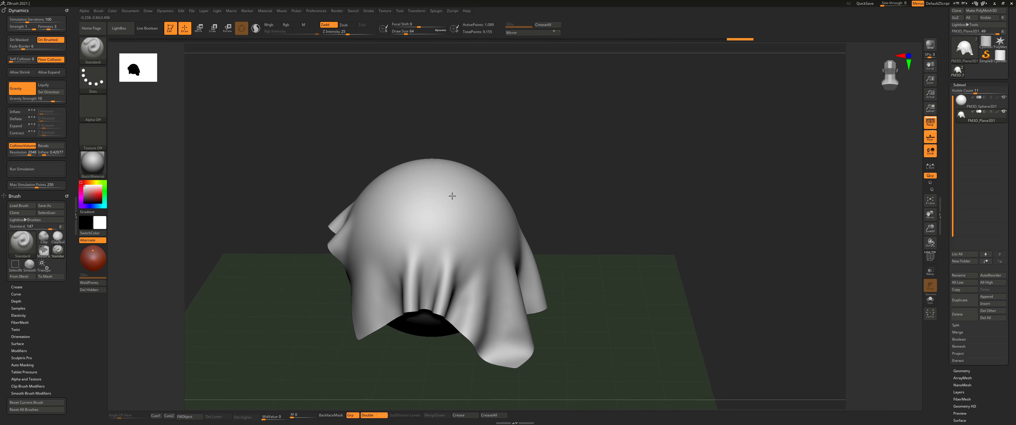
right_drag(450, 191, 463, 184)
key(ctrl+z)
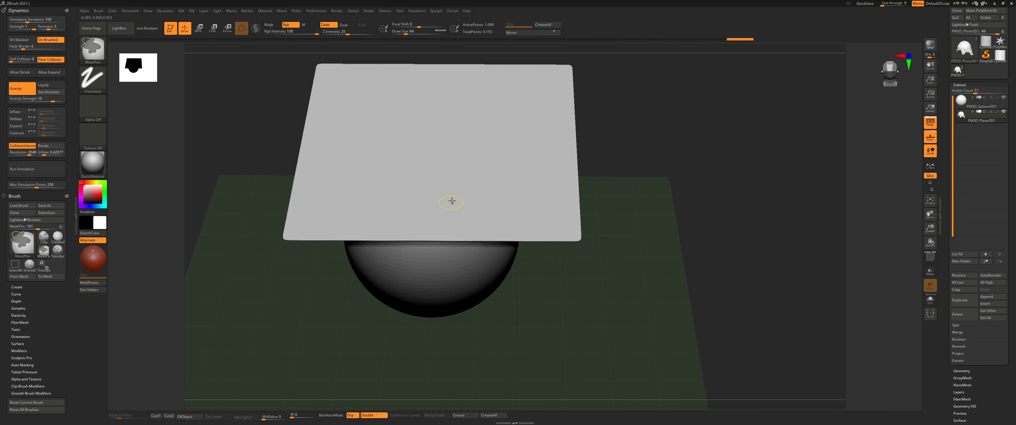
- Set the brush draw size to 182 and paint a small mask spot near the middle of the flat plane
key(s)
drag(436, 196, 446, 196)
mouse_move(446, 174)
right_down()
mouse_move(435, 148)
mouse_move(432, 155)
right_up()
ctrl+drag(436, 132, 437, 139)
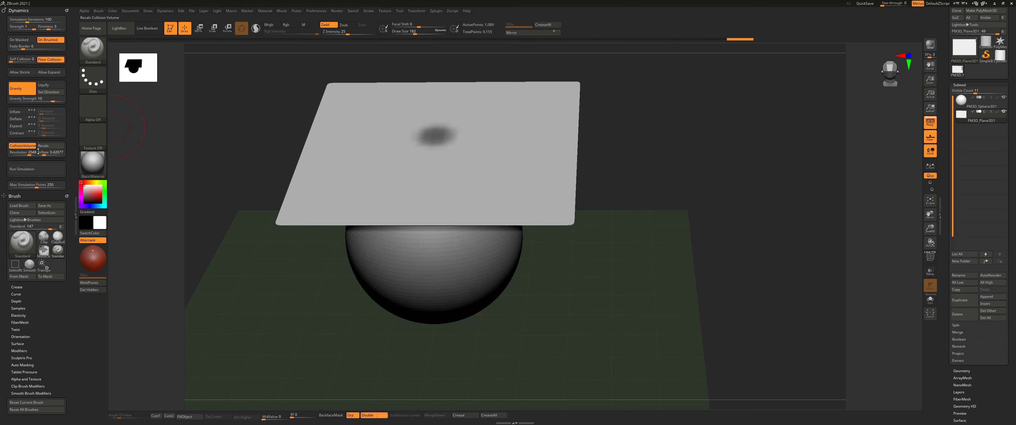
- Run the cloth simulation on the masked plane and stop it once the cloth hangs over the sphere
click(38, 170)
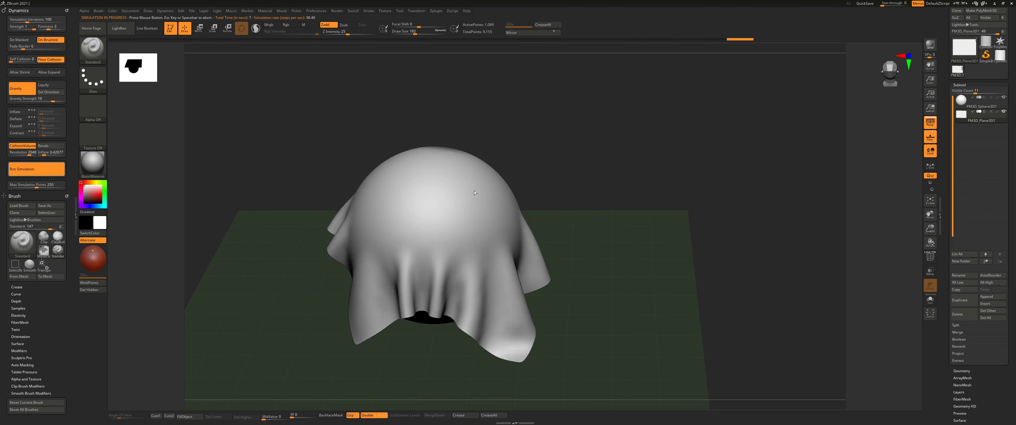
click(39, 176)
right_drag(431, 159, 539, 167)
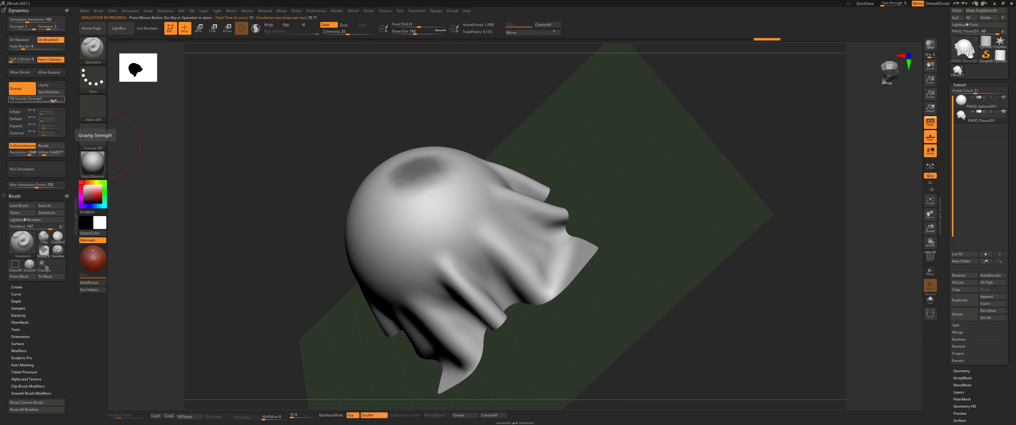
- Lower the gravity strength to about 5 and continue the cloth simulation until the fabric reaches the floor
drag(53, 100, 51, 102)
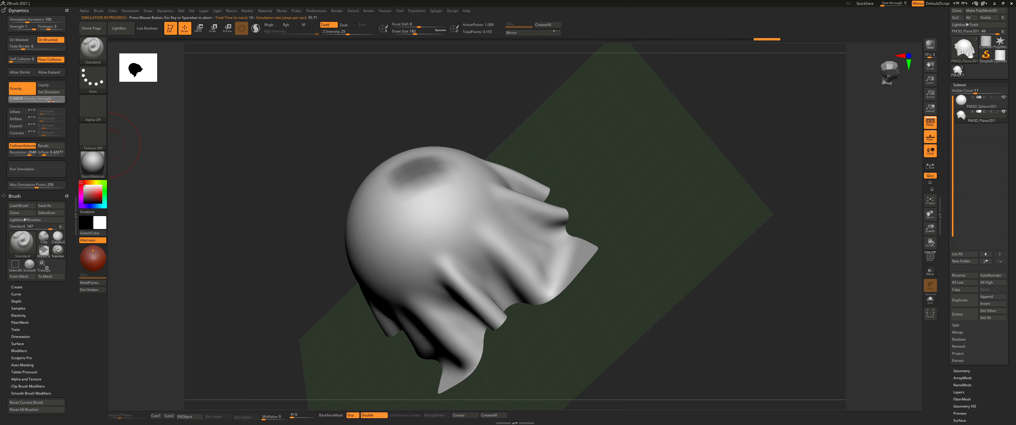
right_drag(233, 109, 536, 154)
shift+right_drag(315, 187, 276, 191)
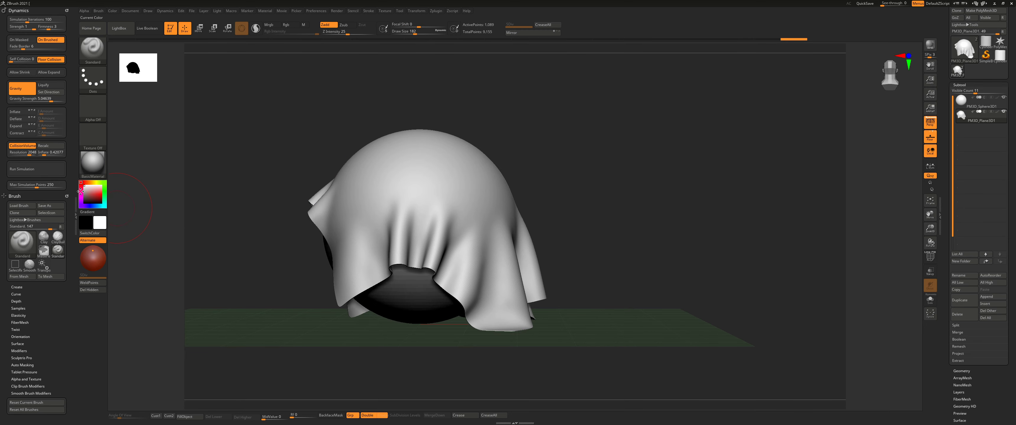
click(39, 173)
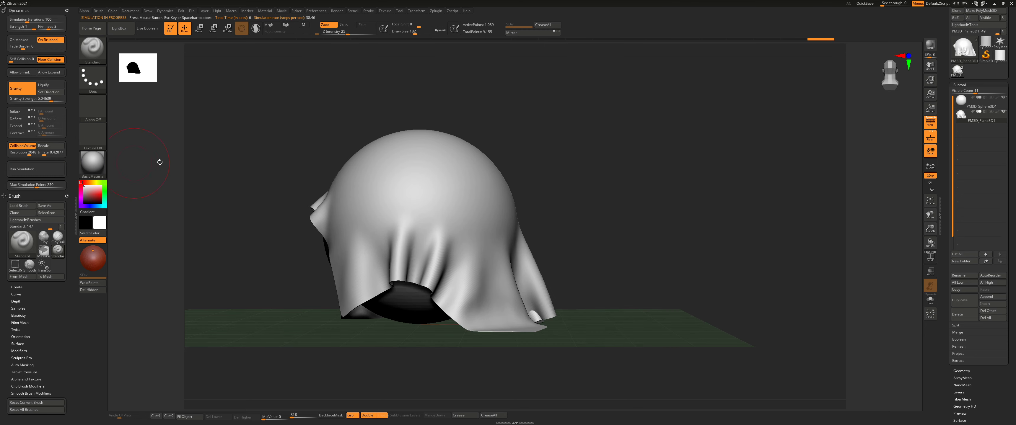
drag(160, 162, 483, 196)
mouse_move(483, 196)
right_down()
mouse_move(529, 208)
mouse_move(436, 206)
mouse_move(438, 215)
right_up()
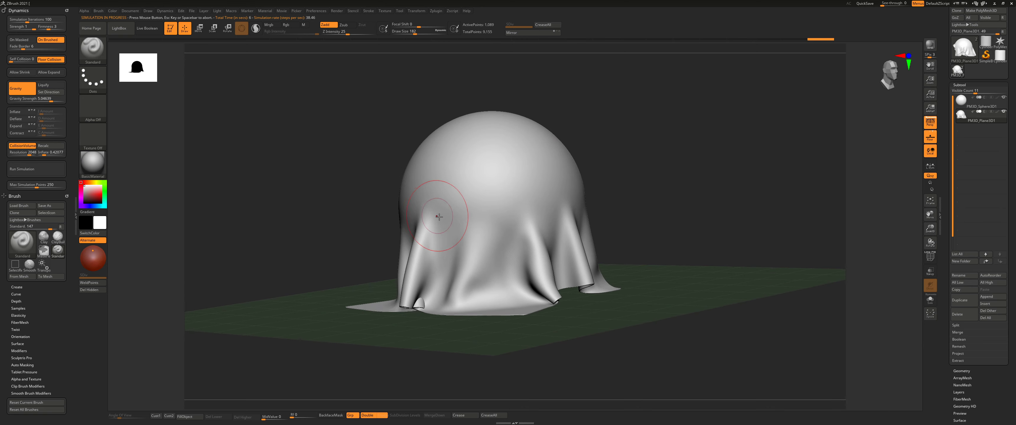
mouse_move(554, 193)
right_down()
mouse_move(543, 202)
mouse_move(555, 201)
right_up()
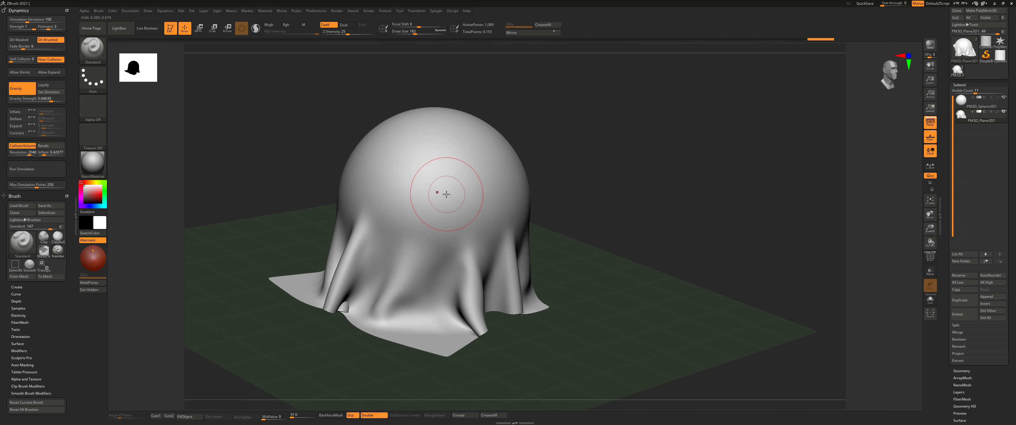
mouse_move(444, 198)
right_down()
mouse_move(431, 197)
mouse_move(442, 213)
mouse_move(430, 193)
mouse_move(425, 203)
mouse_move(440, 208)
right_up()
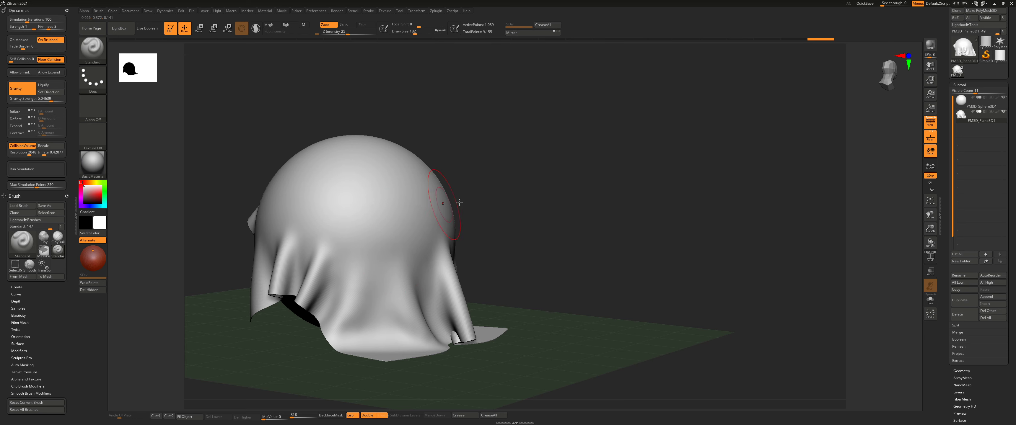
mouse_move(394, 256)
right_down()
mouse_move(418, 221)
mouse_move(397, 232)
right_up()
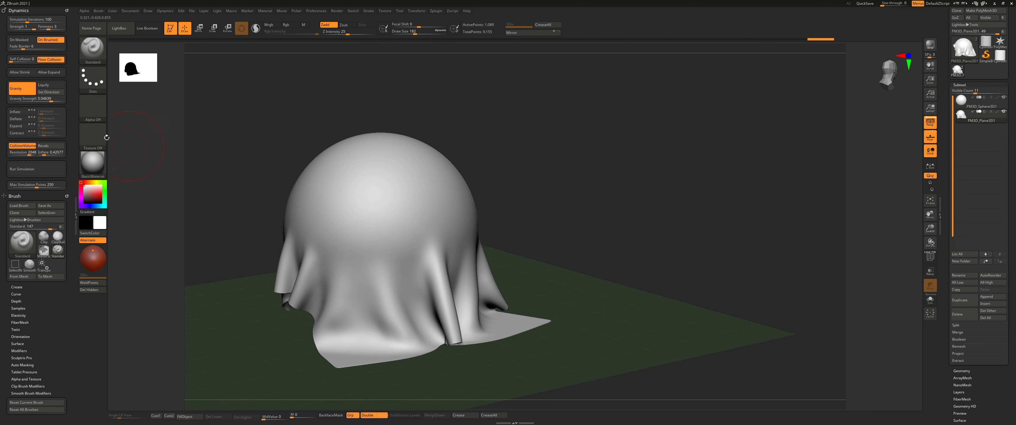
mouse_move(404, 176)
right_down()
mouse_move(376, 221)
mouse_move(349, 206)
right_up()
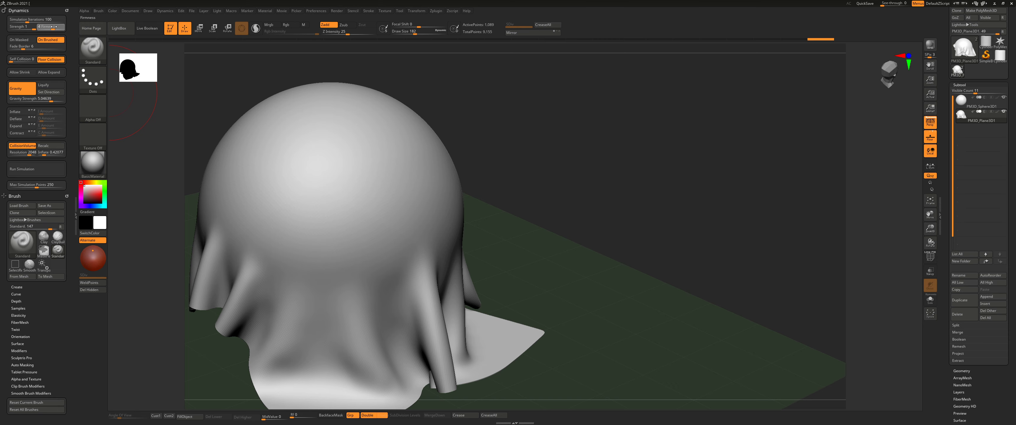
- Raise the simulation's Firmness and restore the flat plane with its mask cleared
drag(59, 26, 60, 26)
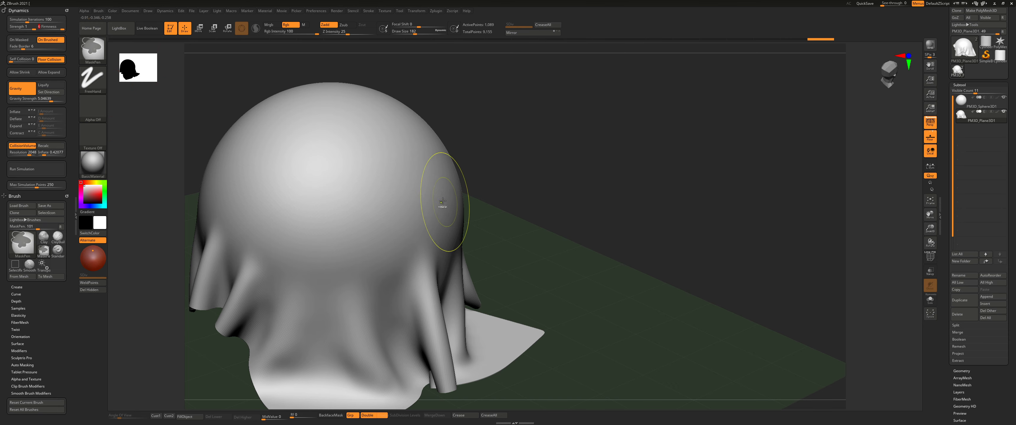
mouse_move(444, 182)
ctrl+right_down()
mouse_move(460, 181)
mouse_move(418, 182)
mouse_move(667, 144)
ctrl+right_up()
key(ctrl+z)
ctrl+drag(667, 144, 670, 147)
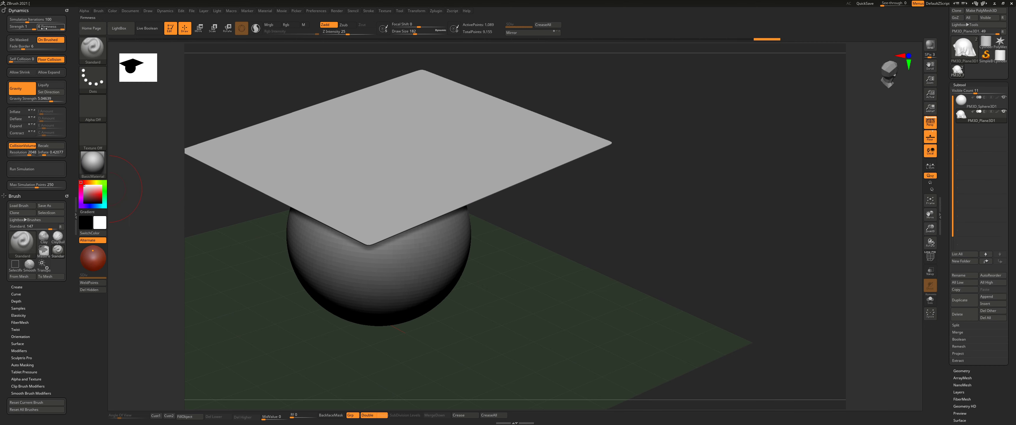
- Run the cloth simulation on the unmasked flat plane and stop it while the cloth is only partly draped
click(39, 174)
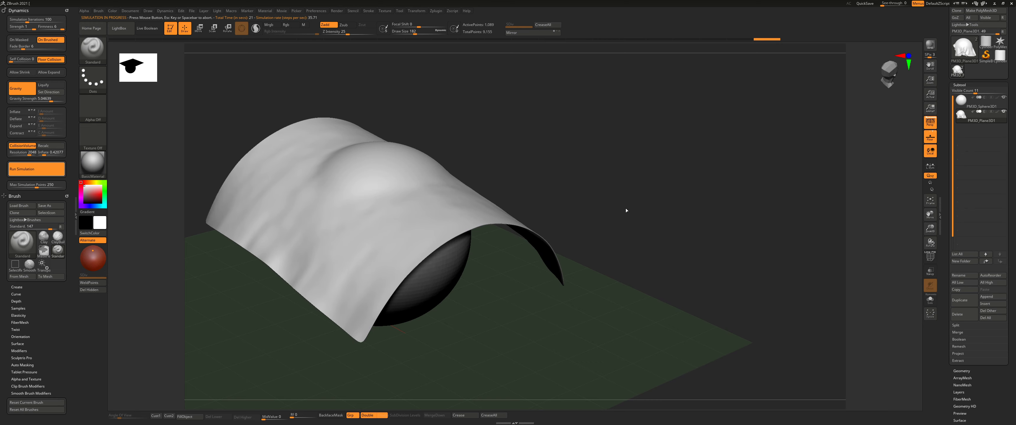
click(579, 219)
drag(626, 207, 489, 248)
mouse_move(490, 248)
right_down()
mouse_move(469, 233)
mouse_move(448, 253)
mouse_move(479, 233)
mouse_move(484, 250)
mouse_move(499, 236)
right_up()
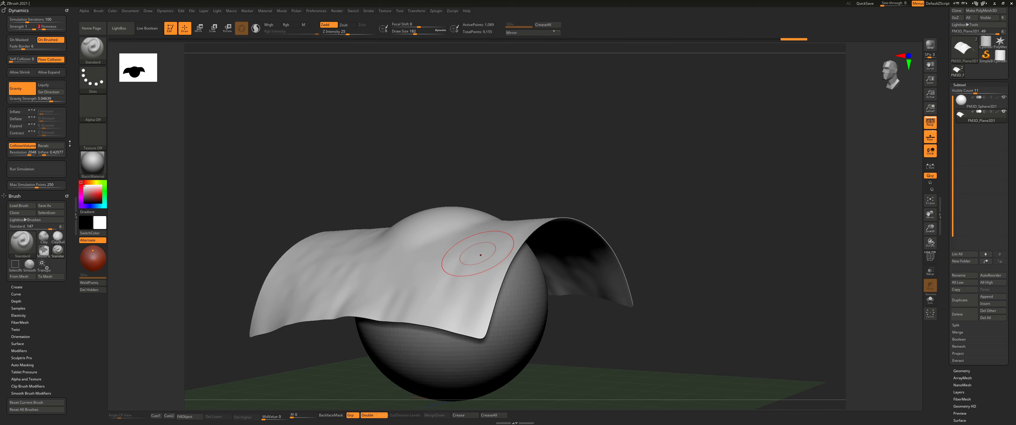
- Set Firmness to 2 and continue the simulation until the half-draped cloth falls around the sphere
click(38, 174)
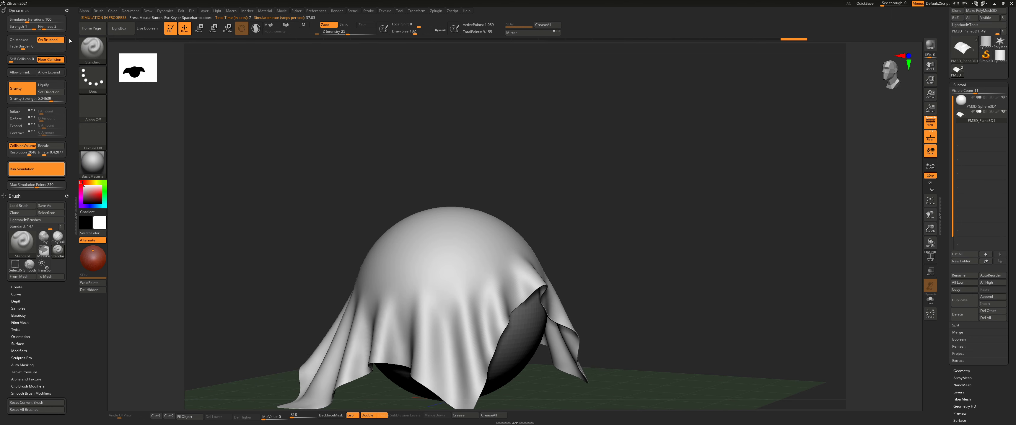
click(34, 173)
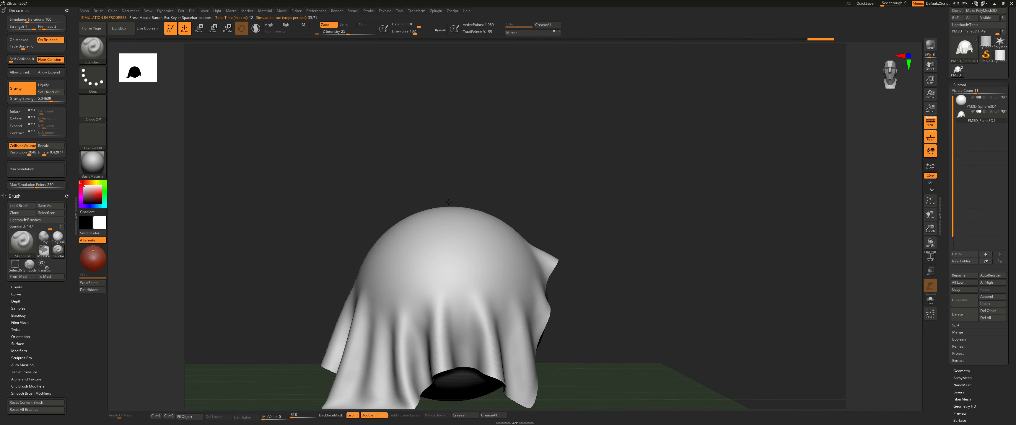
drag(320, 170, 423, 242)
right_drag(423, 242, 449, 276)
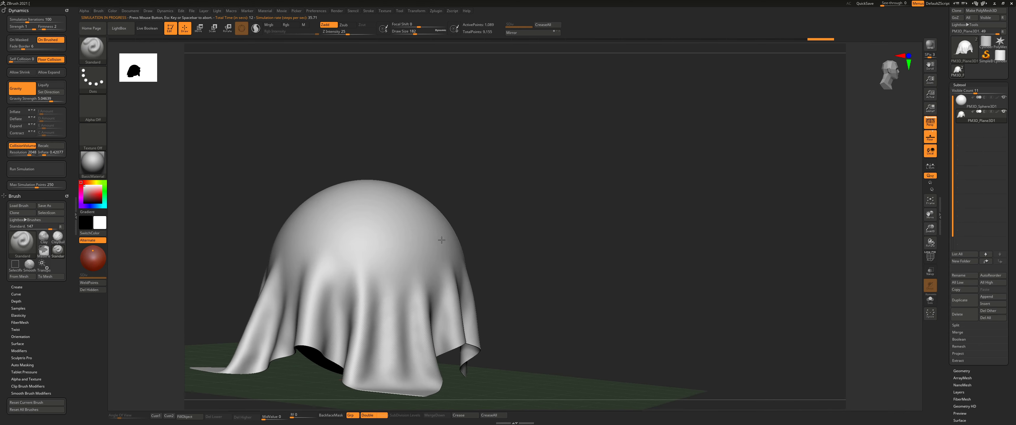
alt+right_drag(408, 299, 430, 265)
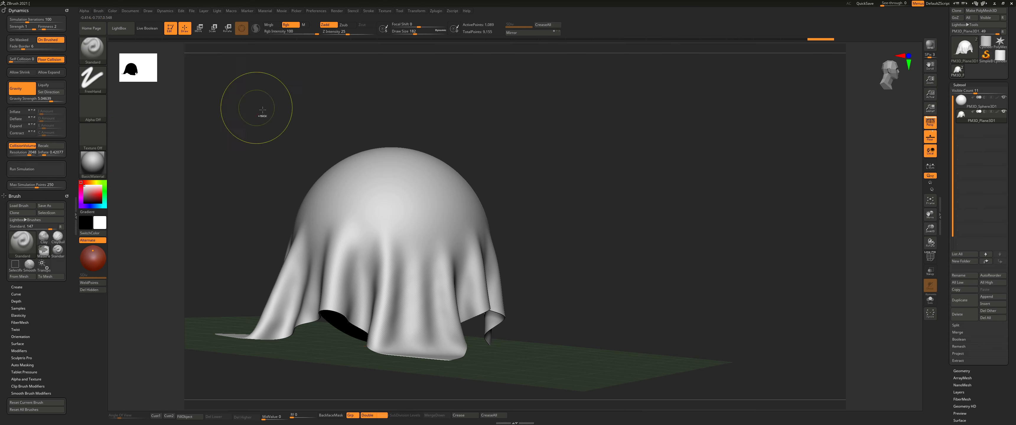
- Undo the last two simulations and rerun the cloth simulation from the flat plane until it covers the sphere
key(ctrl+z)
key(ctrl+z)
right_drag(421, 152, 396, 189)
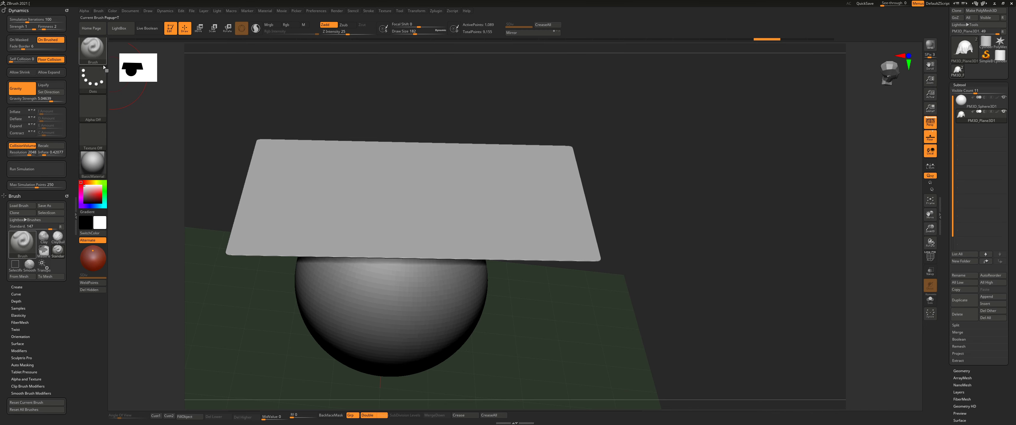
right_drag(385, 203, 382, 196)
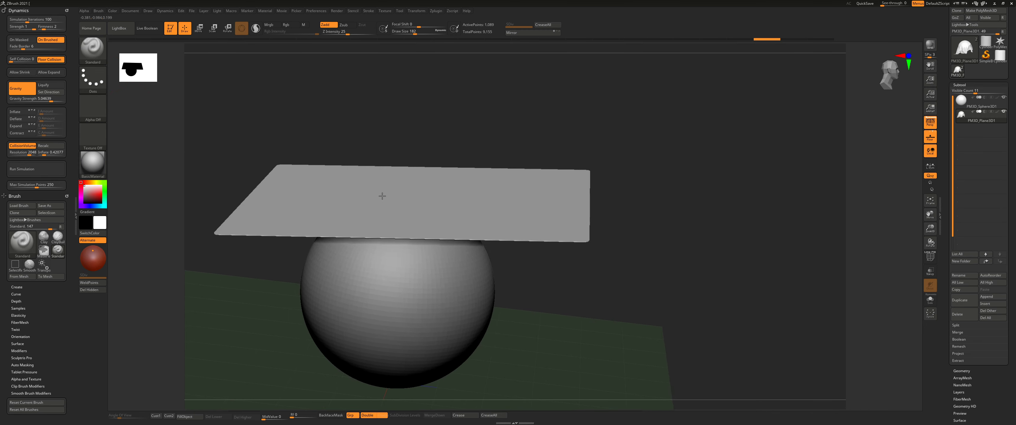
click(93, 48)
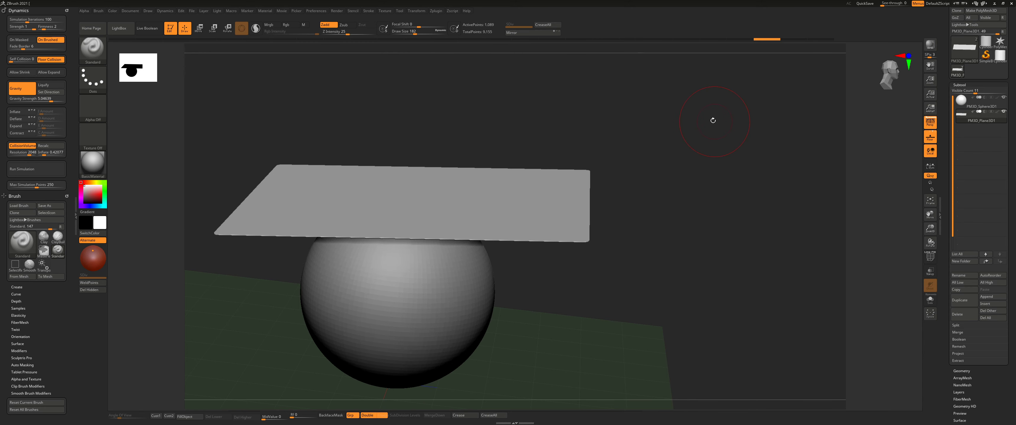
click(31, 170)
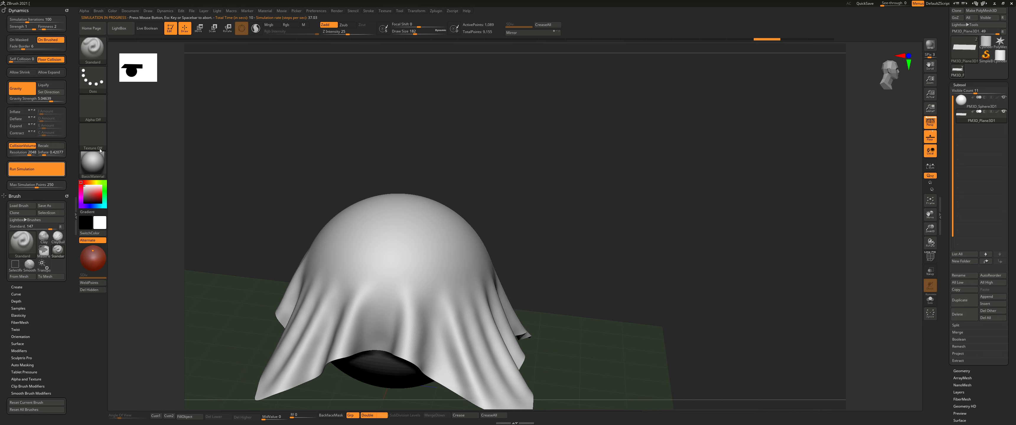
click(54, 168)
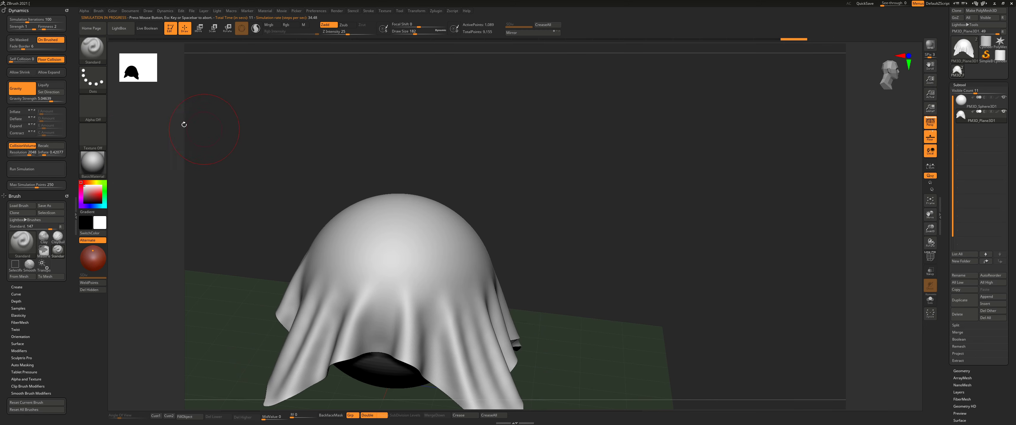
- Choose the ClothTwister brush and set its Z Intensity to 7
click(91, 52)
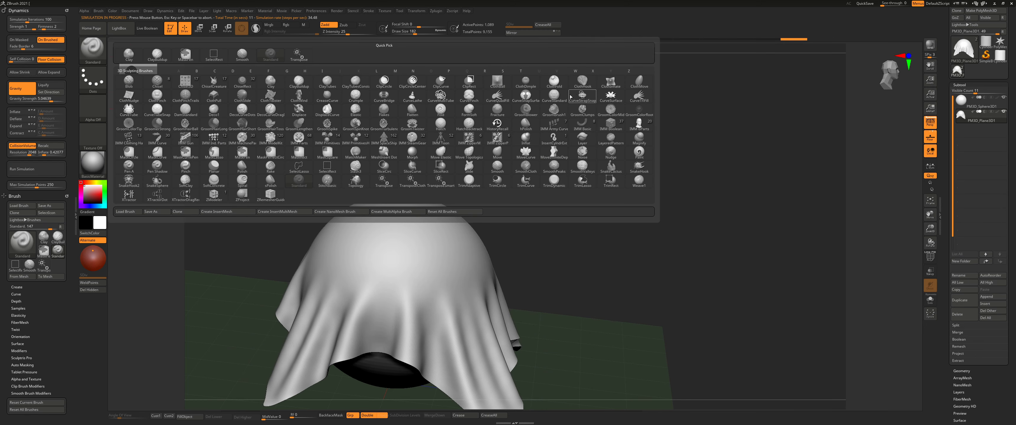
click(270, 97)
right_drag(454, 235, 395, 224)
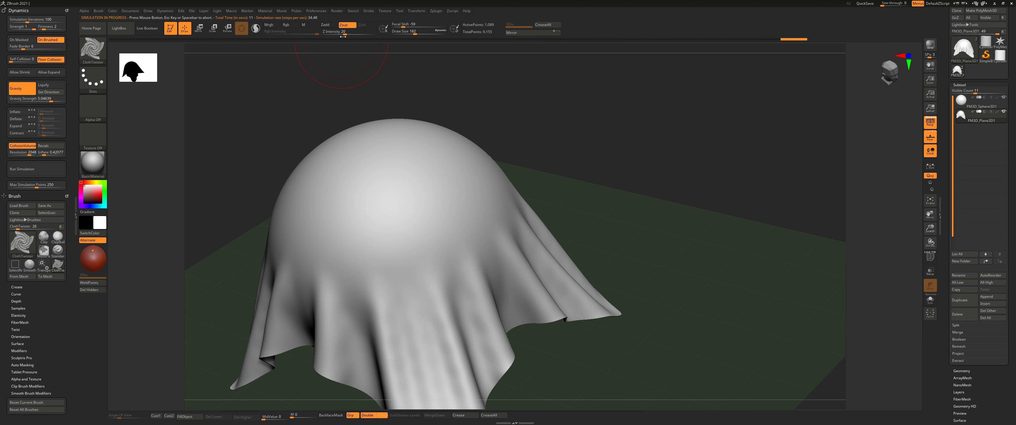
drag(343, 34, 339, 35)
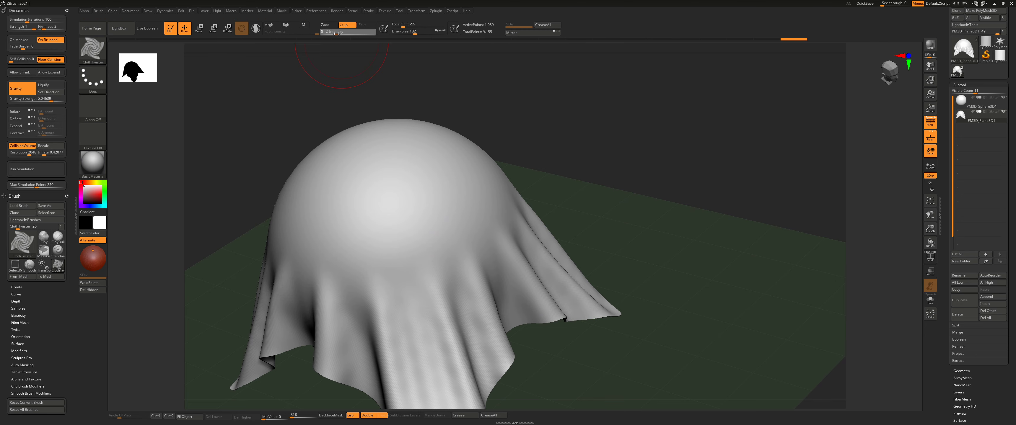
alt+right_drag(402, 225, 421, 208)
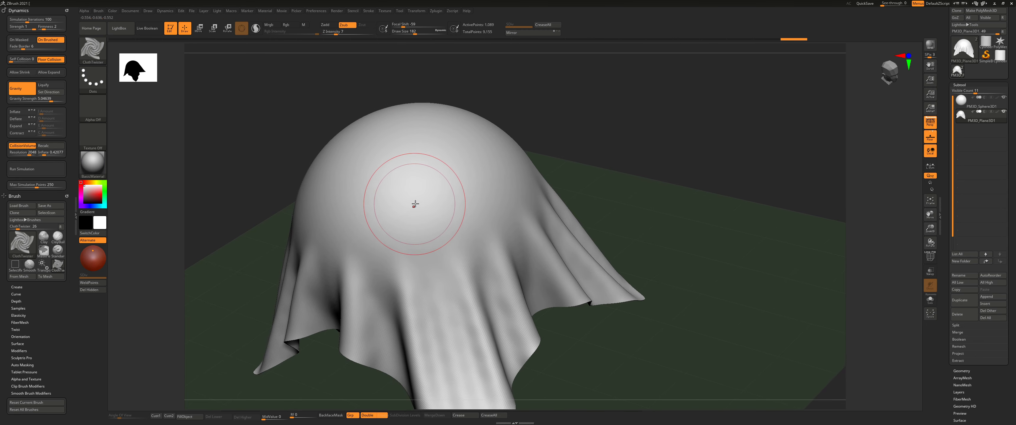
- Twist the draped cloth on the front of the sphere with the ClothTwister brush and undo the last stroke
mouse_move(415, 210)
mouse_down()
mouse_move(463, 186)
mouse_move(415, 174)
mouse_move(461, 161)
mouse_move(438, 194)
mouse_move(399, 211)
mouse_move(392, 159)
mouse_move(381, 224)
mouse_move(439, 191)
mouse_up()
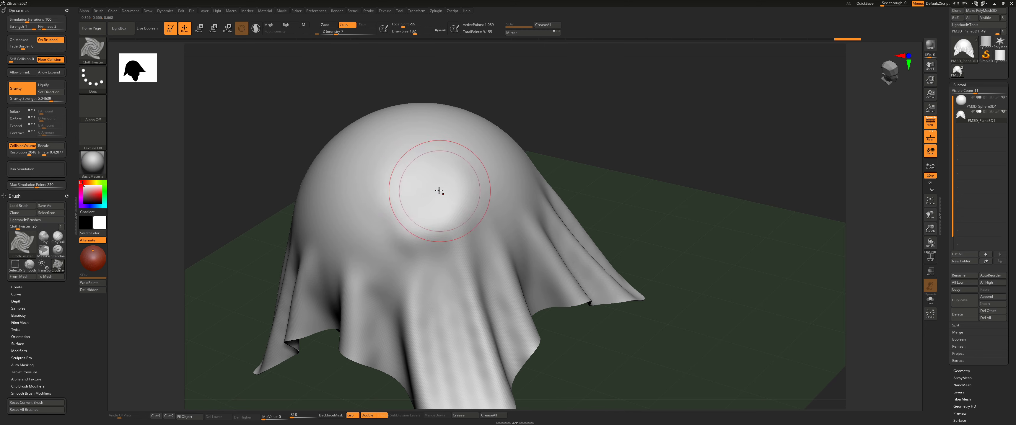
right_drag(439, 190, 415, 193)
key(ctrl+z)
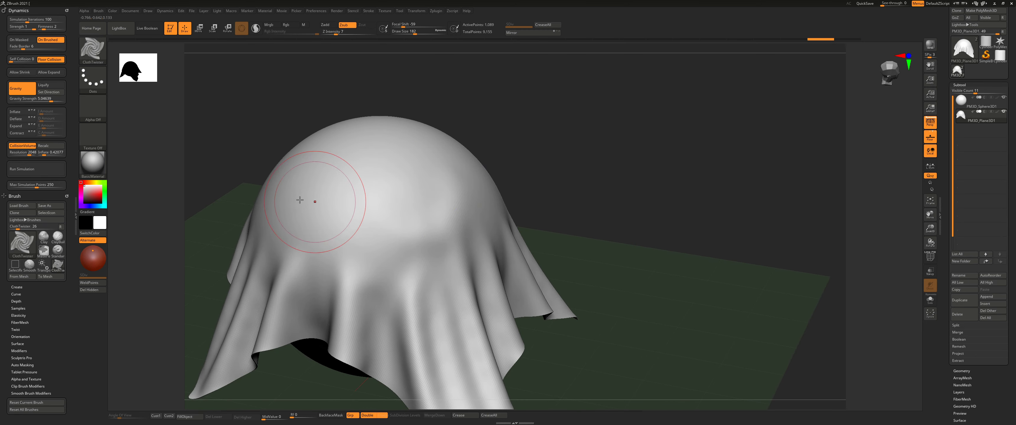
- Switch the simulation's affected area from On Brushed to On Masked
click(22, 40)
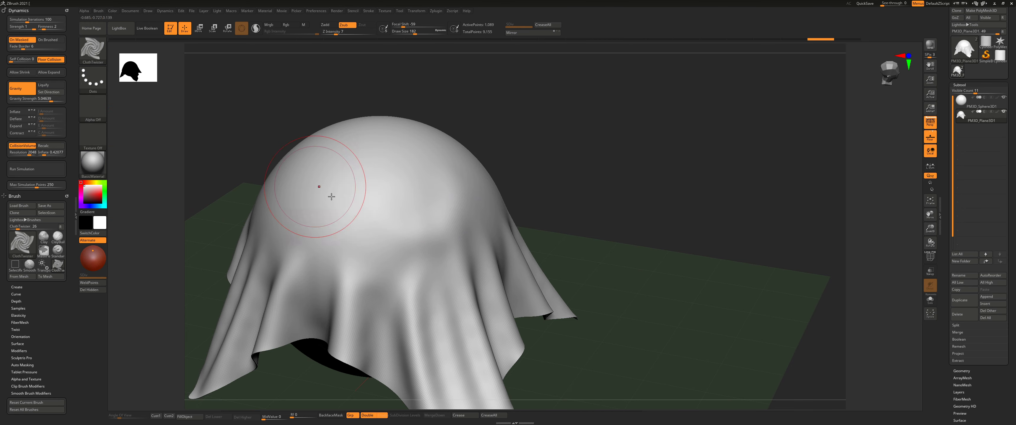
mouse_move(396, 209)
ctrl+mouse_down()
mouse_move(377, 215)
mouse_move(424, 202)
ctrl+mouse_up()
right_drag(460, 193, 445, 196)
key(ctrl+z)
- Twist several spots around the lower folds of the draped cloth with the ClothTwister brush
mouse_move(438, 328)
mouse_down()
mouse_move(432, 318)
mouse_move(524, 272)
mouse_up()
right_drag(524, 272, 540, 276)
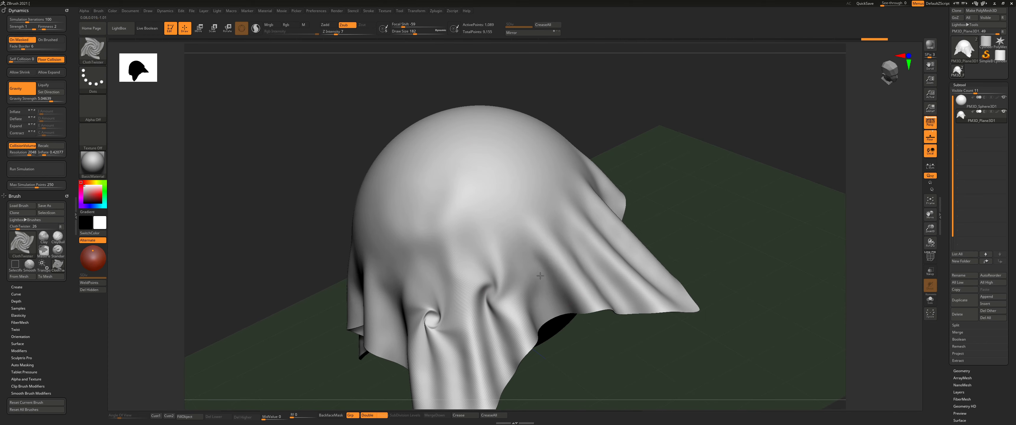
right_drag(591, 253, 610, 238)
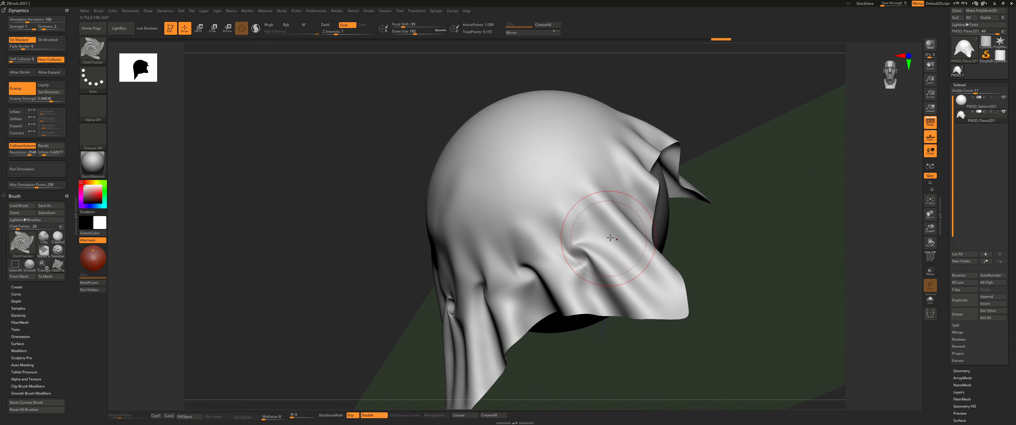
drag(610, 237, 607, 218)
right_drag(572, 217, 623, 252)
mouse_move(410, 284)
alt+right_down()
mouse_move(463, 261)
mouse_move(512, 268)
alt+right_up()
mouse_move(446, 287)
mouse_down()
mouse_move(448, 278)
mouse_move(417, 261)
mouse_up()
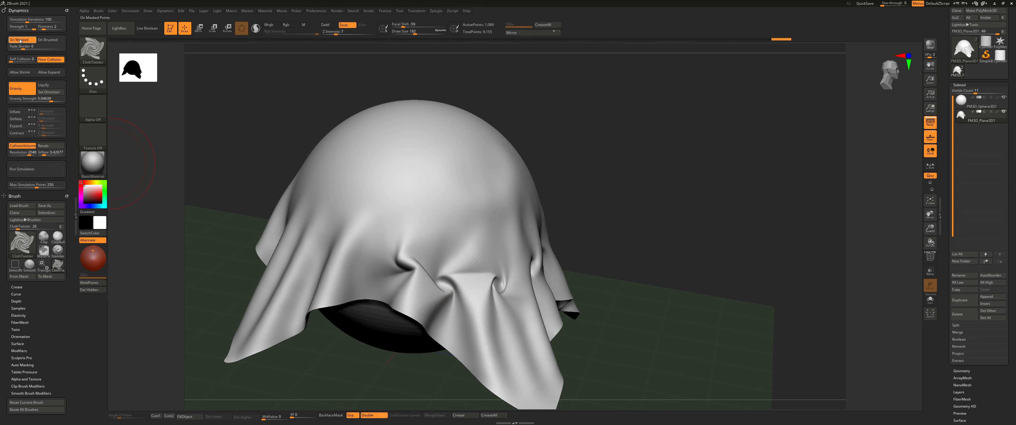
right_drag(277, 144, 293, 209)
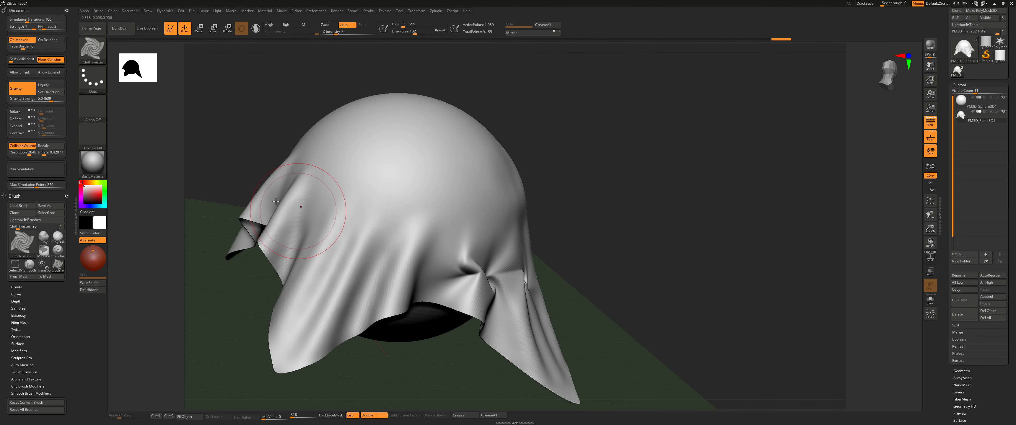
- Try twist strokes on the front of the cloth with the simulation On Brushed and On Masked, and undo them
click(50, 40)
drag(389, 252, 371, 258)
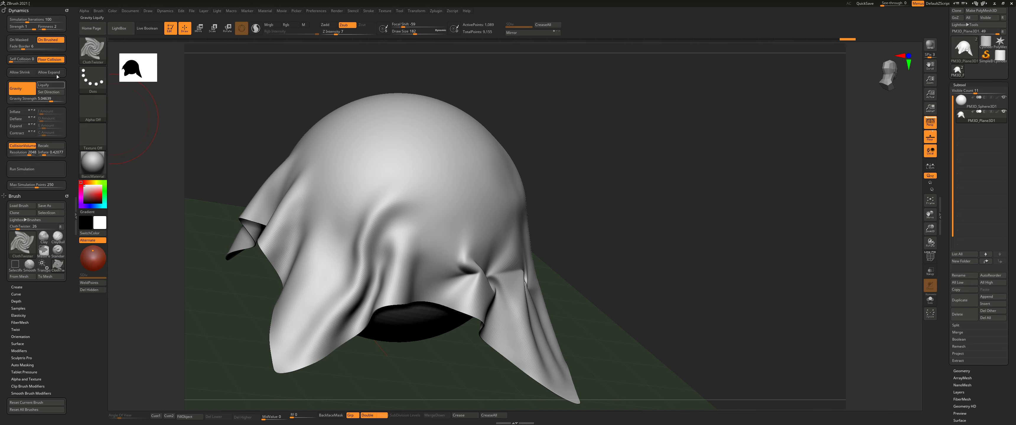
click(21, 40)
drag(392, 215, 389, 212)
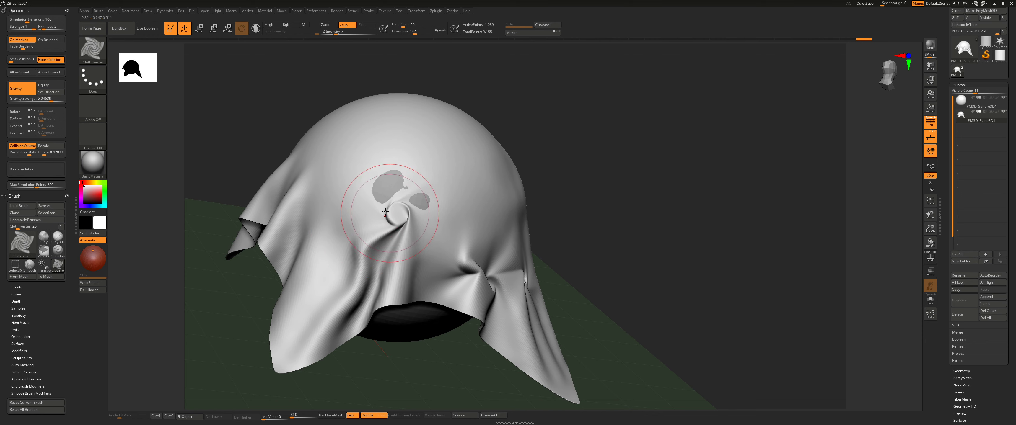
key(ctrl+z)
key(ctrl+z)
- Try another twist stroke near the hem of the cloth and undo the last three changes
drag(309, 300, 323, 277)
key(ctrl+z)
key(ctrl+z)
key(ctrl+z)
- Twist more spots above the hem around the cloth with the simulation kept On Masked
drag(331, 239, 327, 243)
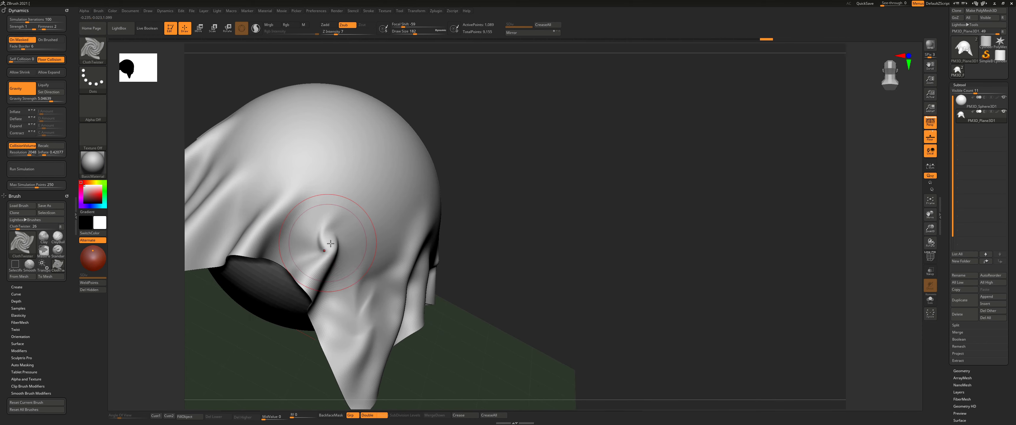
right_drag(328, 243, 353, 254)
drag(352, 261, 375, 252)
mouse_move(375, 253)
right_down()
mouse_move(398, 221)
mouse_move(317, 208)
right_up()
drag(365, 235, 359, 248)
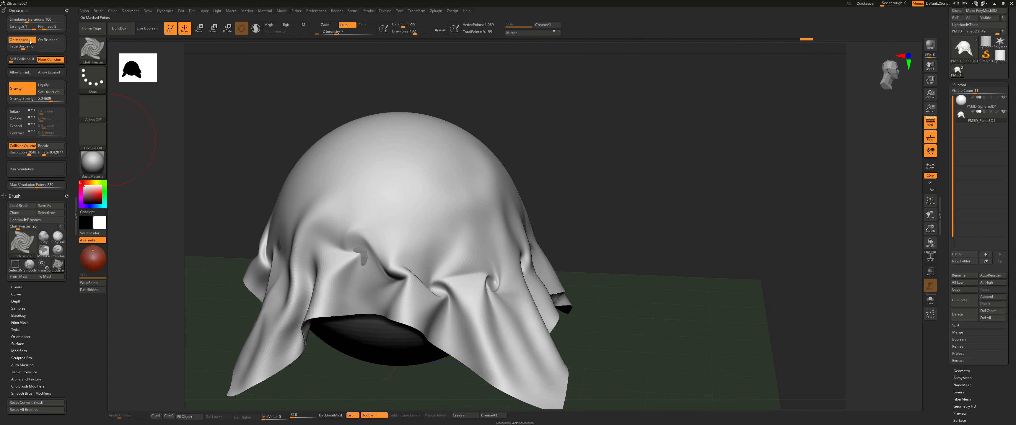
- Switch to the ClothWind brush and try a stroke on the front of the draped cloth
click(89, 51)
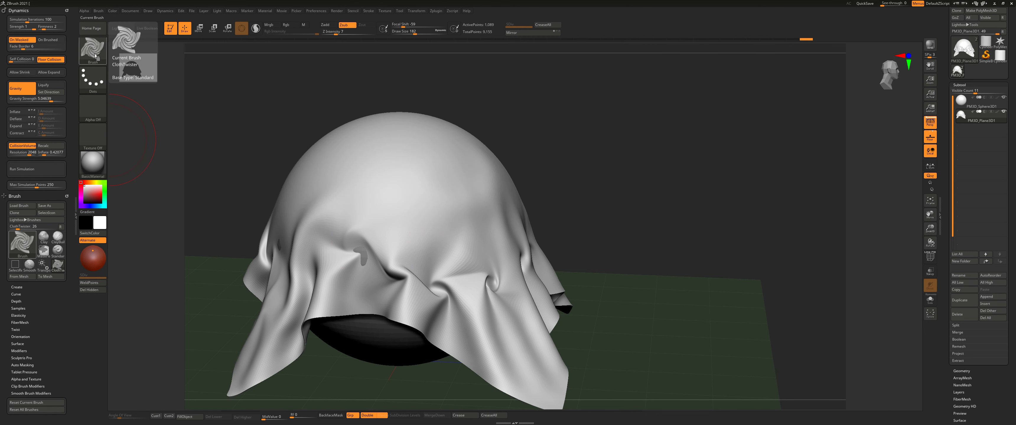
click(93, 49)
click(298, 98)
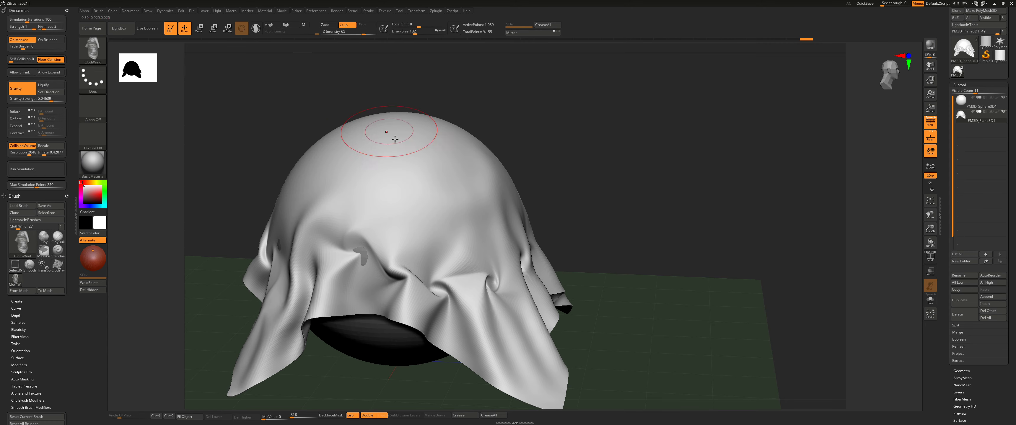
alt+right_drag(441, 183, 417, 202)
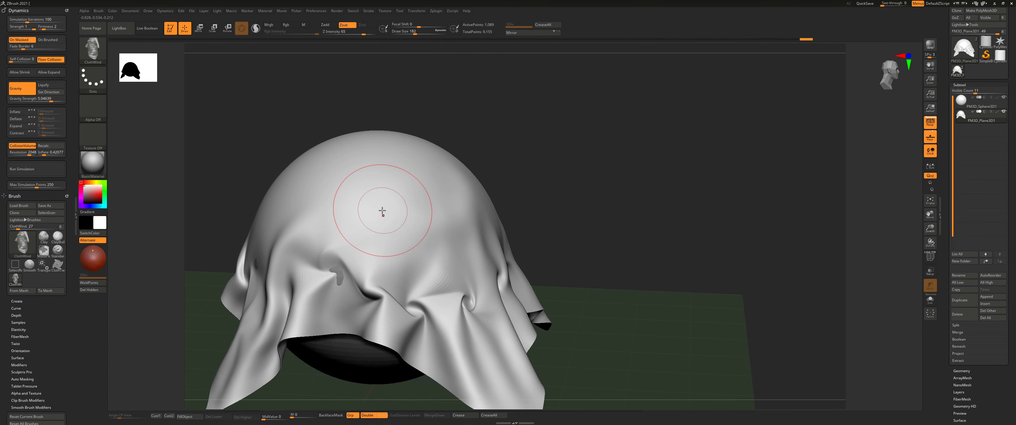
drag(387, 212, 385, 212)
- Increase the Draw Size to 379 and blow the upper front of the cloth with the ClothWind brush
key(s)
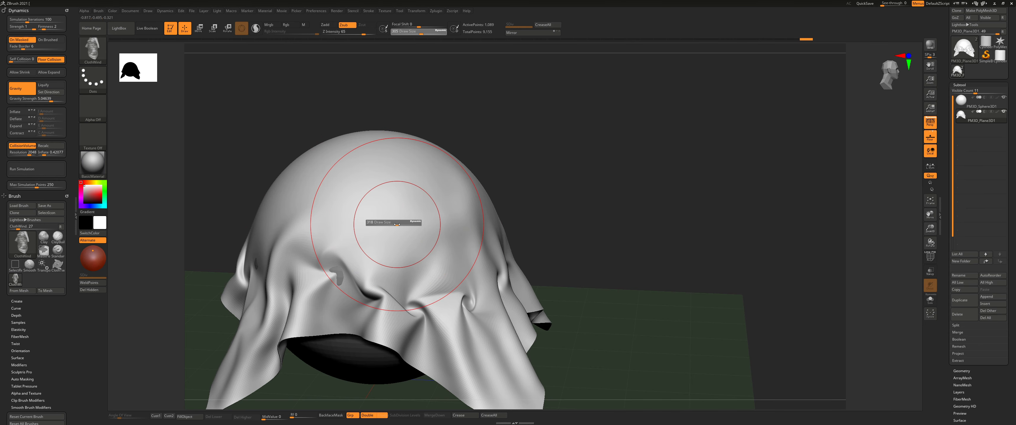
drag(391, 218, 410, 219)
mouse_move(410, 218)
ctrl+right_down()
mouse_move(442, 200)
mouse_move(396, 231)
mouse_move(496, 201)
mouse_move(395, 205)
mouse_move(385, 238)
mouse_move(421, 194)
mouse_move(396, 217)
mouse_move(377, 204)
mouse_move(462, 215)
mouse_move(460, 206)
mouse_move(483, 213)
mouse_move(481, 229)
mouse_move(471, 207)
ctrl+right_up()
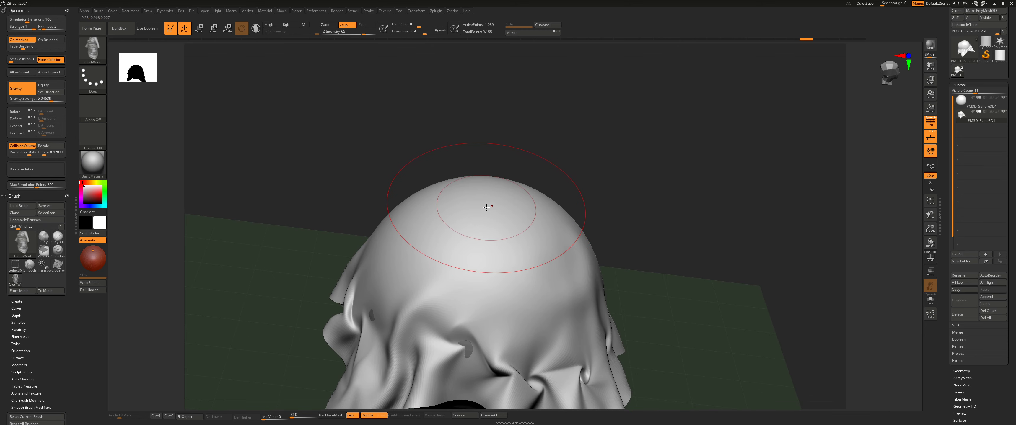
right_drag(524, 250, 484, 218)
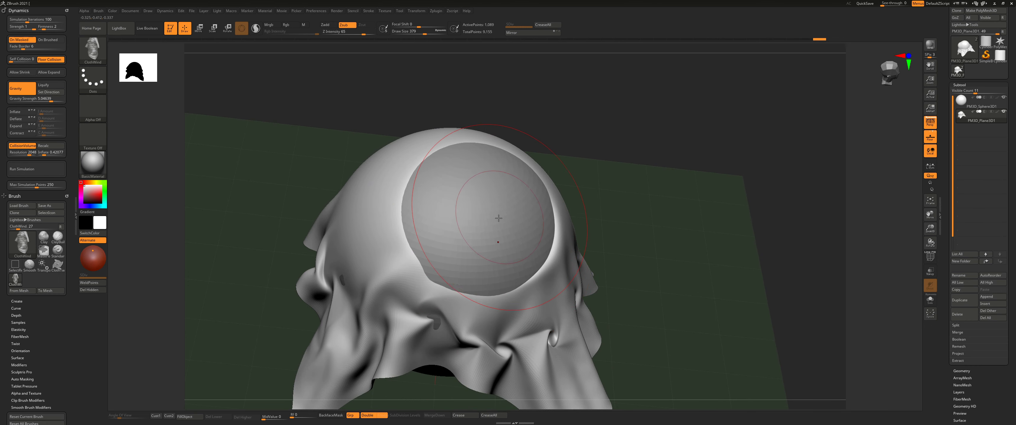
drag(499, 218, 493, 216)
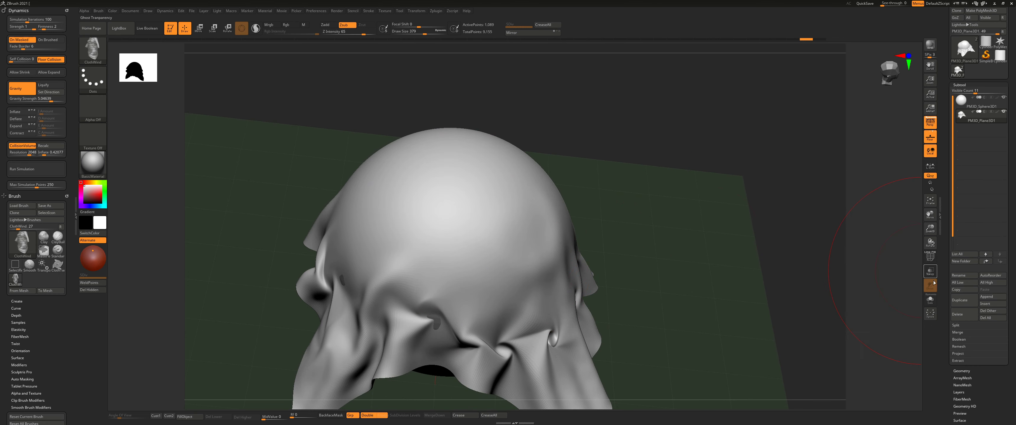
- Isolate the cloth with Solo mode, try a ClothWind stroke on its upper side and undo that stroke
click(931, 302)
right_drag(540, 253, 510, 233)
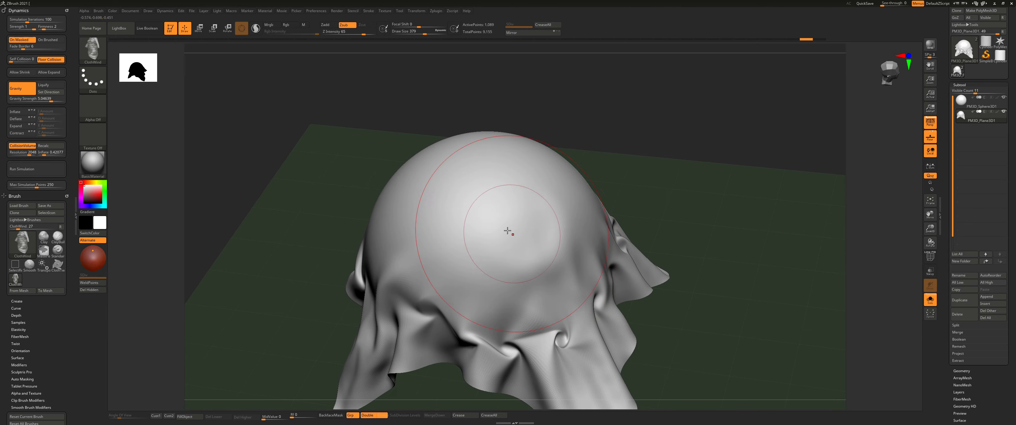
drag(490, 224, 480, 209)
mouse_move(481, 209)
right_down()
mouse_move(528, 221)
mouse_move(520, 198)
mouse_move(486, 230)
right_up()
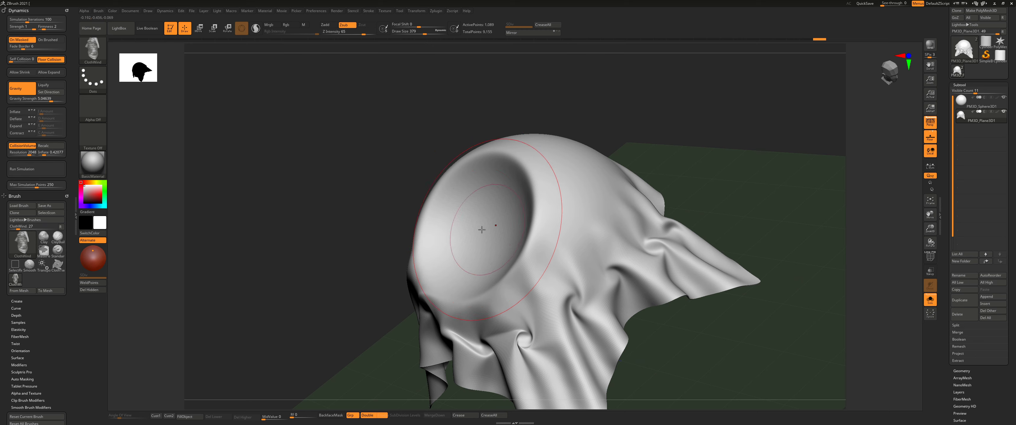
key(ctrl+z)
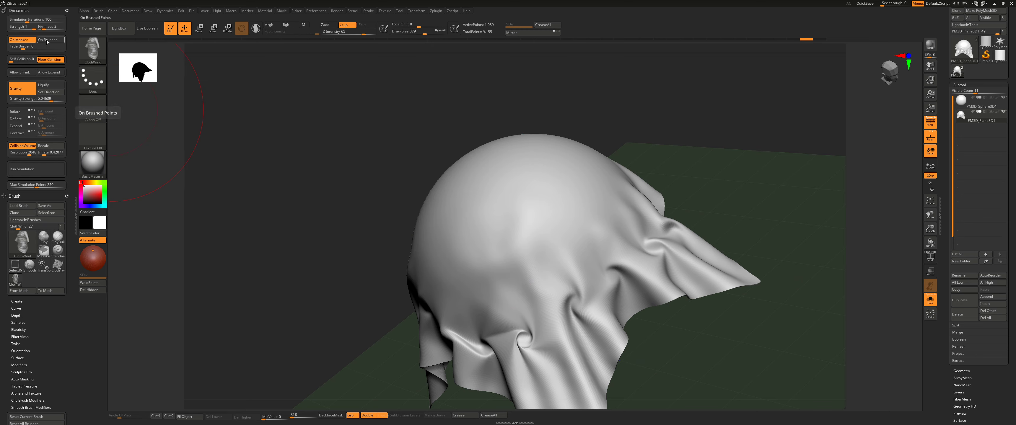
- Limit the simulation to On Brushed and blow folds into the upper side of the cloth with ClothWind
click(47, 40)
drag(459, 208, 479, 201)
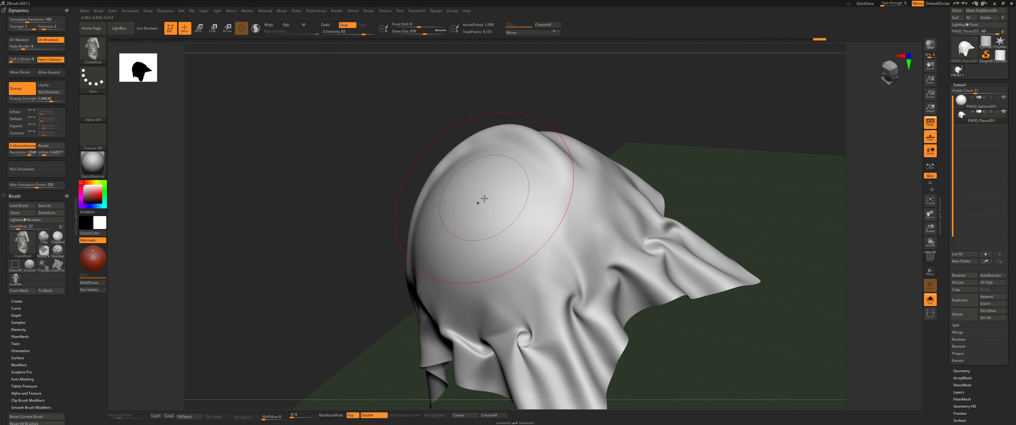
right_drag(482, 200, 519, 203)
mouse_move(428, 209)
mouse_down()
mouse_move(423, 228)
mouse_move(426, 218)
mouse_up()
- Reduce the Draw Size to 245 and blow smaller folds across the crown of the cloth with ClothWind
key(s)
mouse_move(413, 177)
alt+right_down()
mouse_move(437, 202)
mouse_move(372, 218)
alt+right_up()
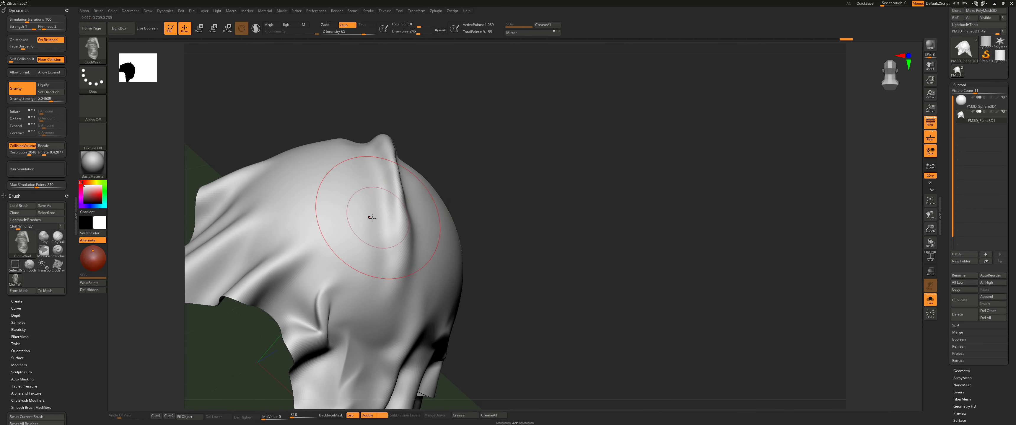
drag(406, 264, 402, 241)
right_drag(455, 170, 412, 189)
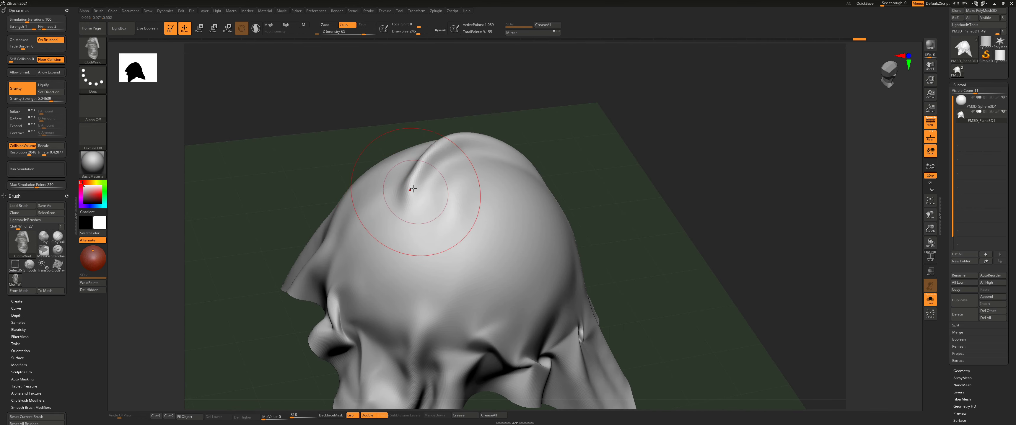
drag(437, 160, 448, 152)
mouse_move(473, 164)
right_down()
mouse_move(466, 171)
mouse_move(477, 201)
right_up()
drag(465, 197, 482, 159)
right_drag(483, 157, 441, 164)
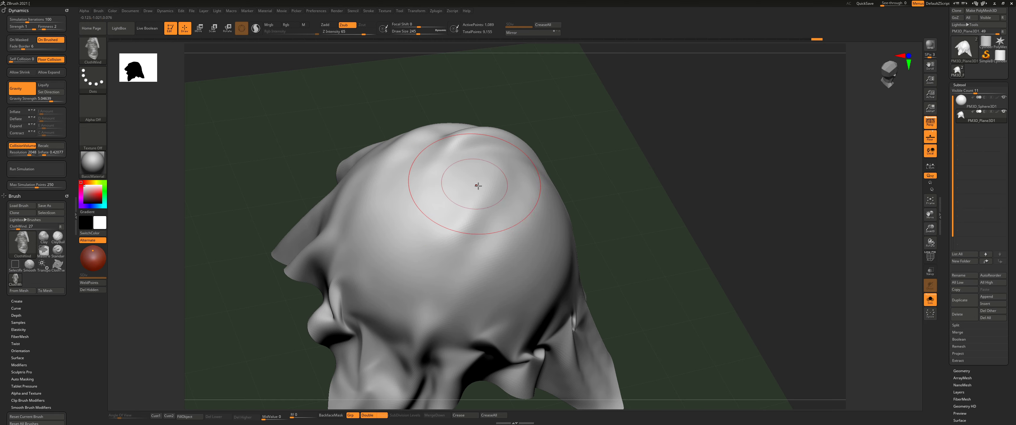
- Review the wind-blown folds from above and from the sides, and turn Solo mode off
right_drag(488, 193, 424, 264)
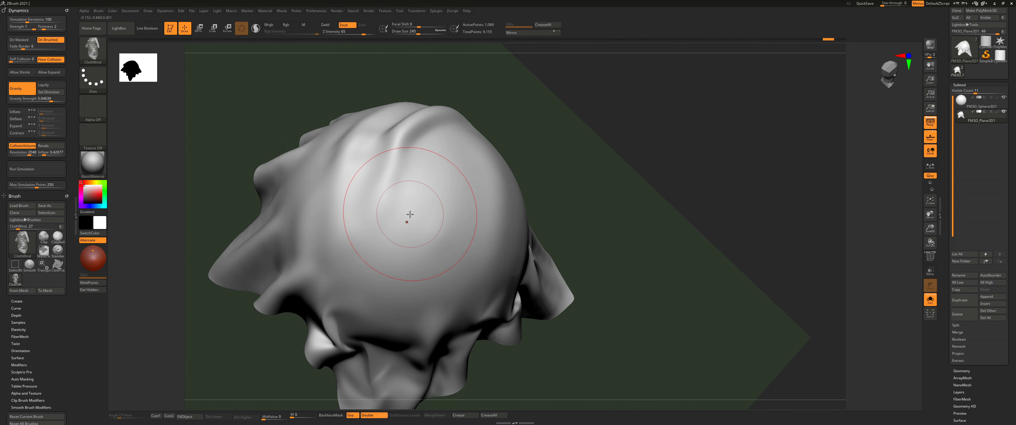
right_drag(409, 214, 398, 172)
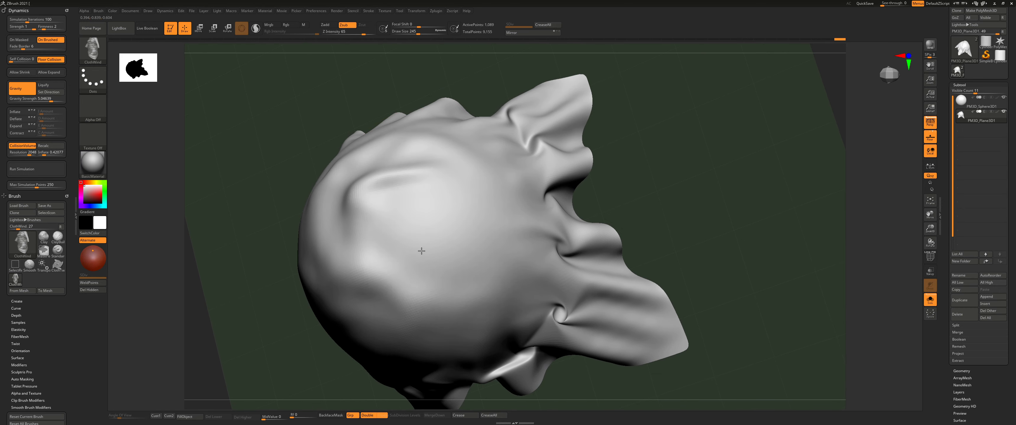
right_drag(431, 255, 416, 241)
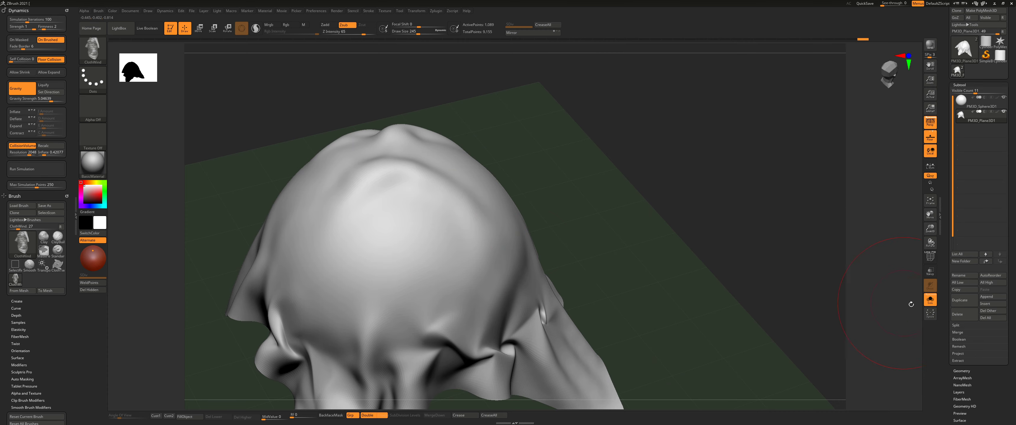
right_drag(545, 229, 507, 244)
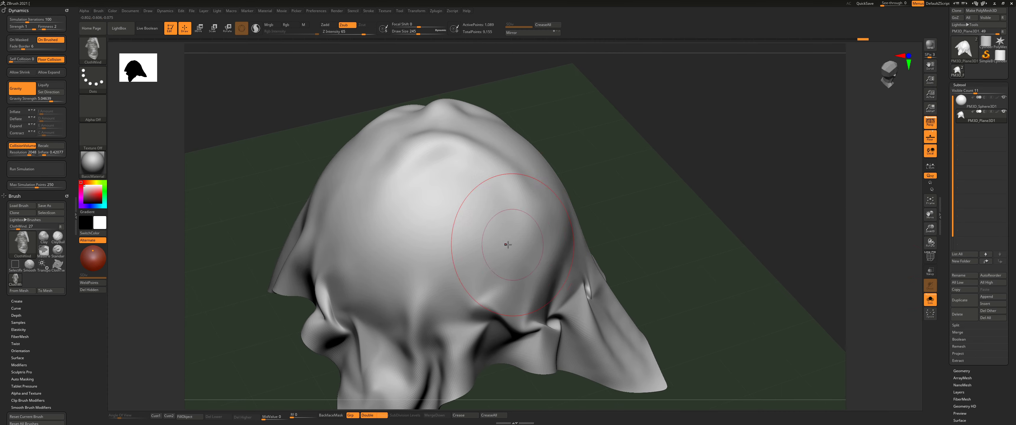
right_drag(414, 212, 338, 210)
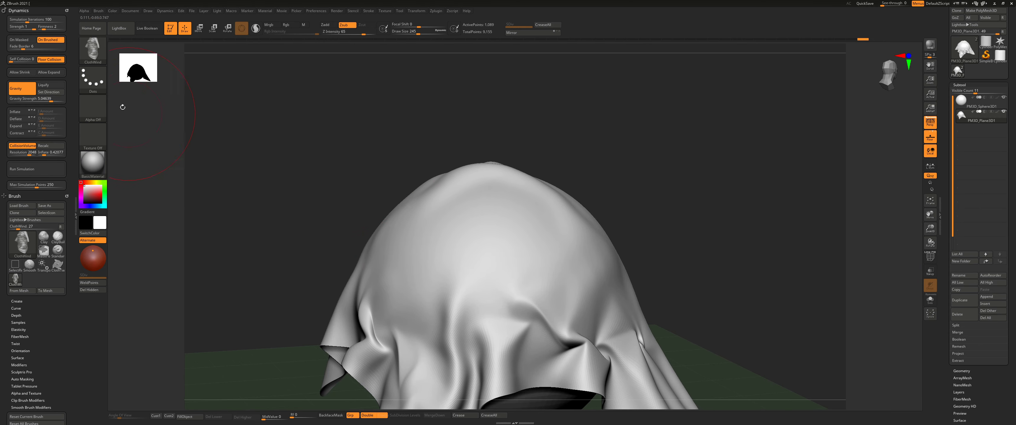
- Choose the ClothNudge brush and push curved folds into the upper side of the cloth
click(93, 49)
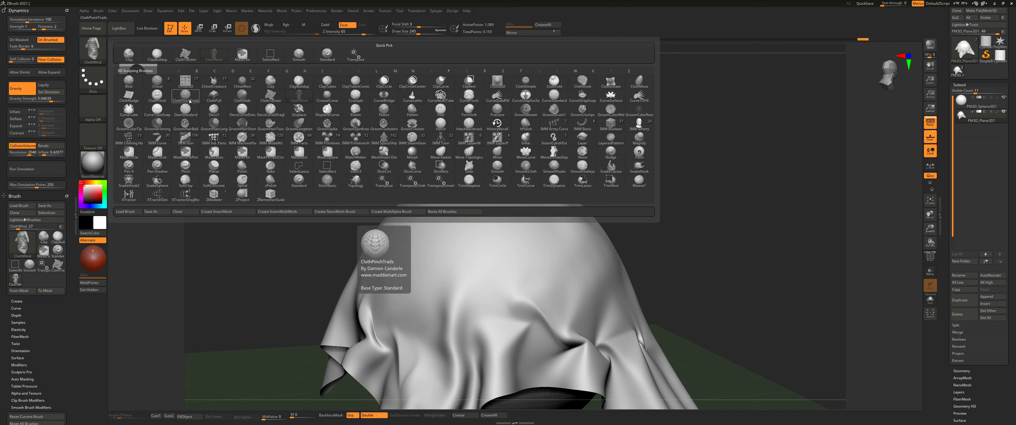
click(130, 100)
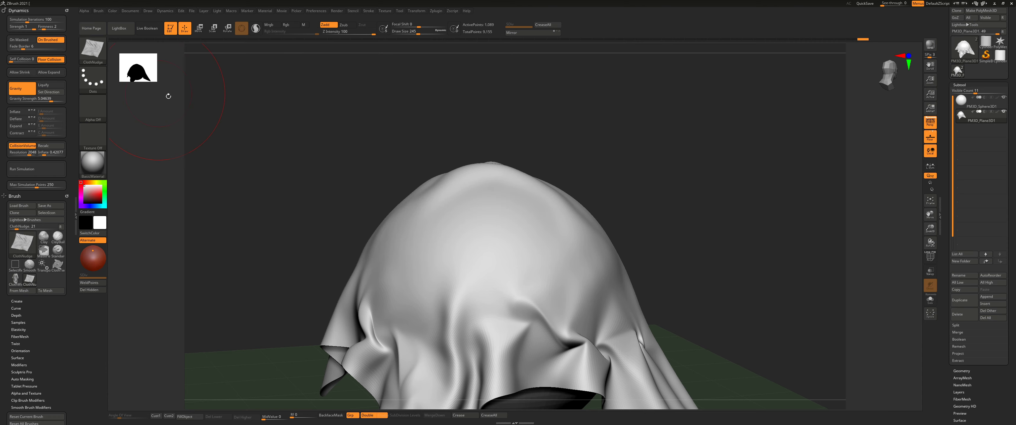
mouse_move(168, 93)
right_down()
mouse_move(398, 204)
mouse_move(431, 195)
mouse_move(403, 172)
mouse_move(424, 170)
mouse_move(447, 241)
right_up()
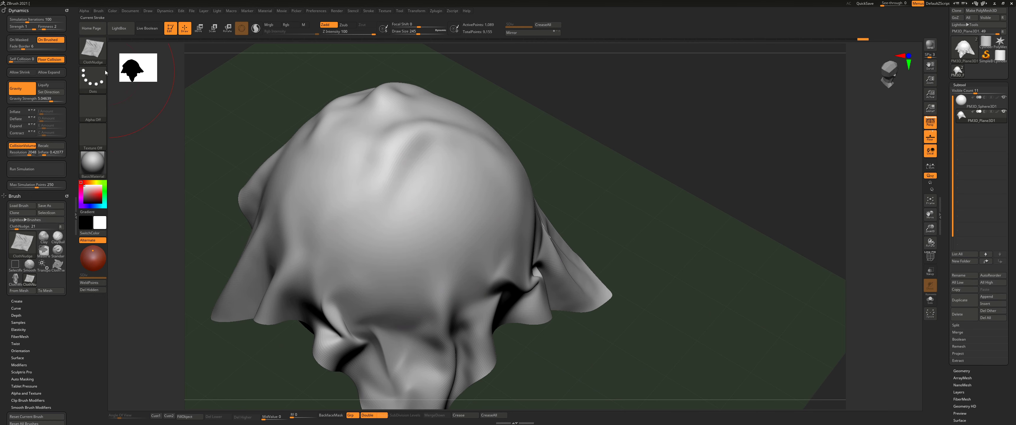
mouse_move(433, 172)
mouse_down()
mouse_move(412, 199)
mouse_move(361, 173)
mouse_move(403, 175)
mouse_move(458, 218)
mouse_move(442, 216)
mouse_move(452, 196)
mouse_up()
right_drag(452, 196, 469, 220)
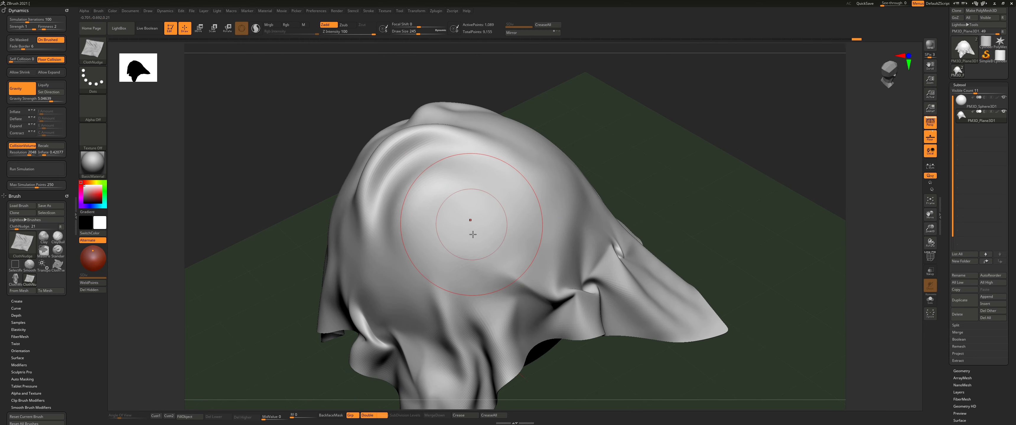
mouse_move(465, 268)
mouse_down()
mouse_move(478, 230)
mouse_move(547, 218)
mouse_up()
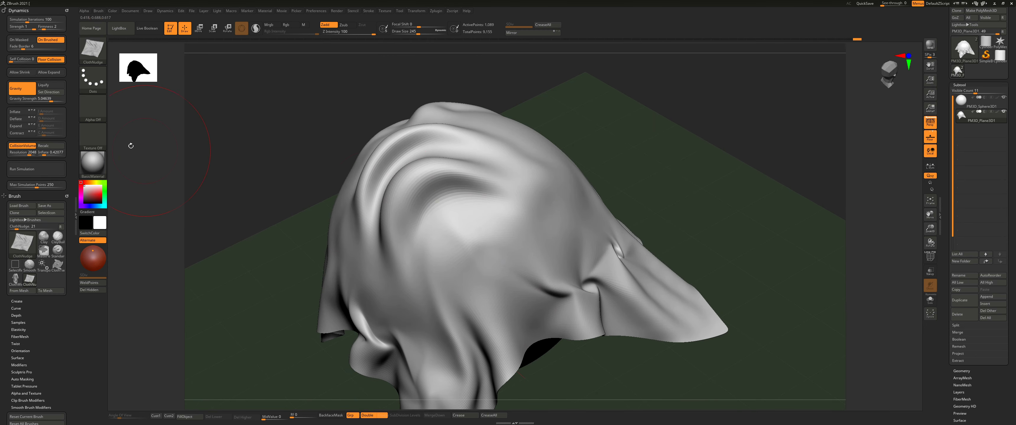
- Switch the simulation from On Brushed to On Masked and nudge the side of the cloth with ClothNudge
click(31, 41)
drag(464, 226, 489, 245)
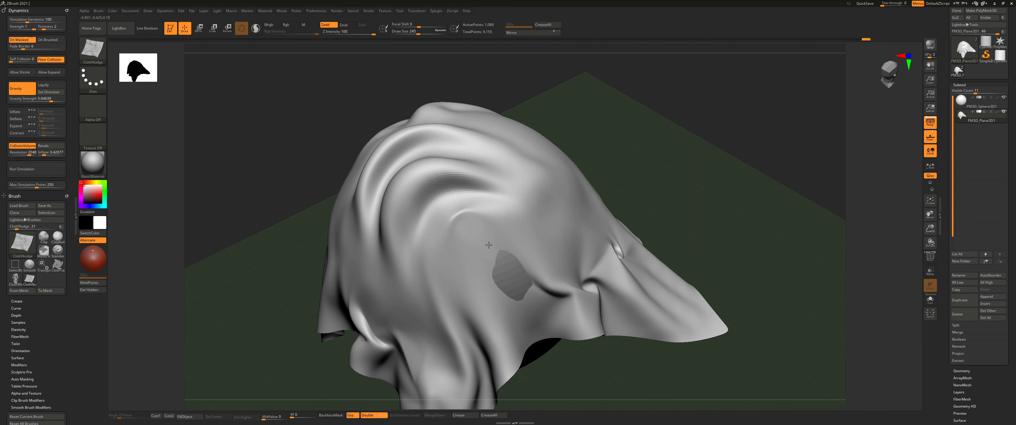
mouse_move(546, 213)
right_down()
mouse_move(499, 232)
mouse_move(460, 233)
right_up()
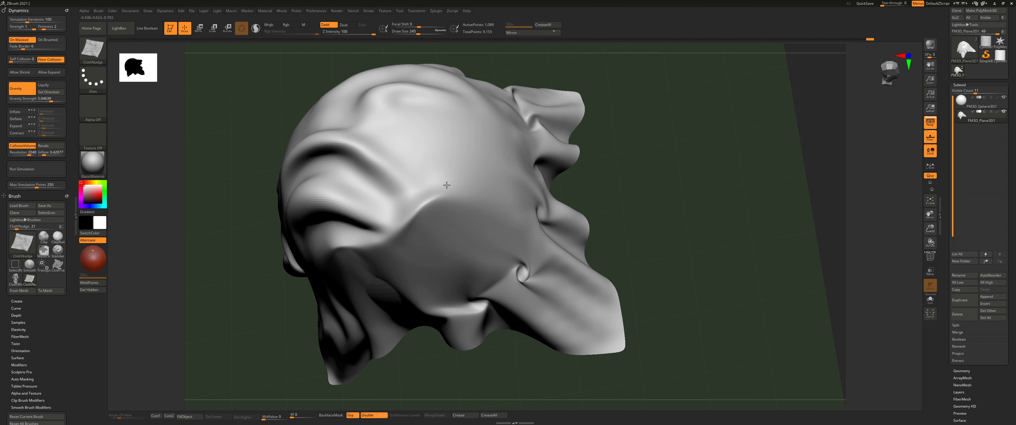
drag(446, 185, 456, 230)
right_drag(450, 199, 427, 254)
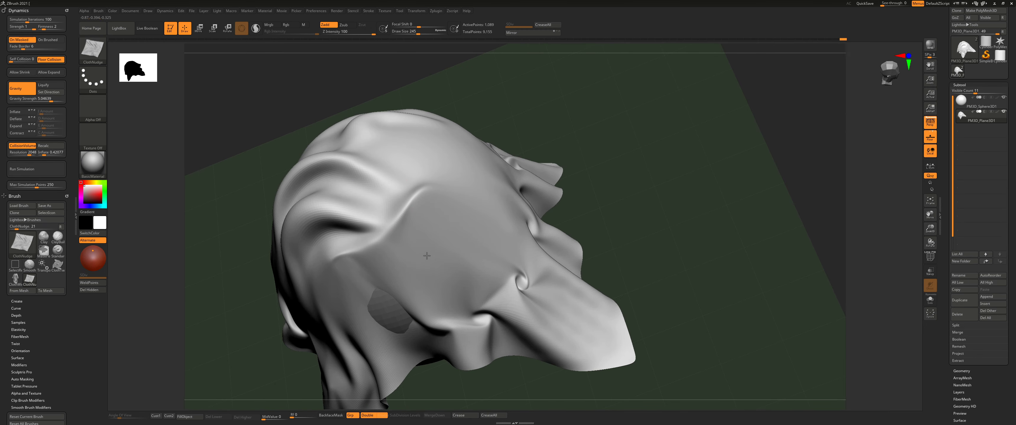
- Nudge the cloth's side with ClothNudge, switch the simulation to On Brushed and push more folds into the cloth
drag(426, 254, 519, 265)
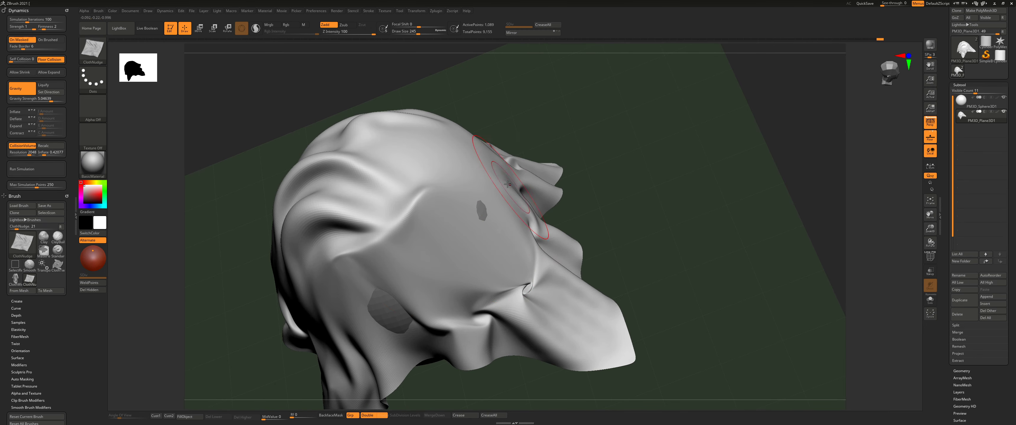
mouse_move(508, 184)
right_down()
mouse_move(391, 184)
mouse_move(414, 209)
mouse_move(387, 226)
mouse_move(281, 190)
right_up()
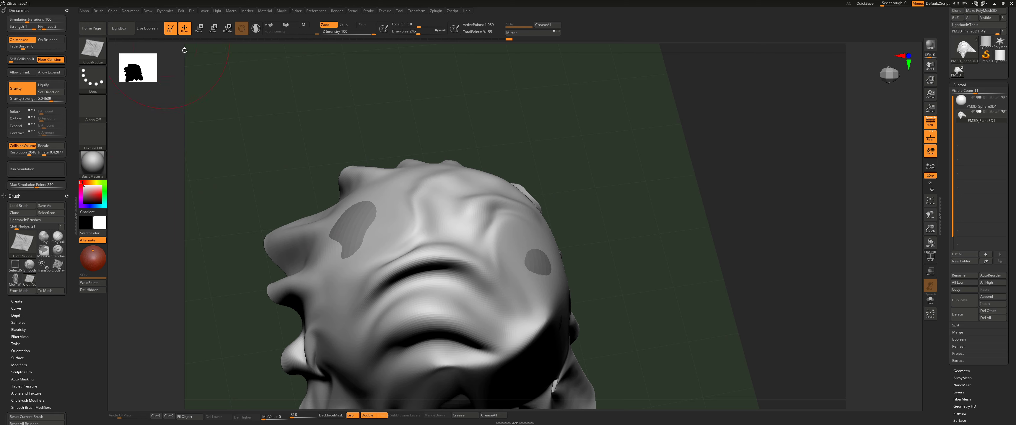
click(50, 40)
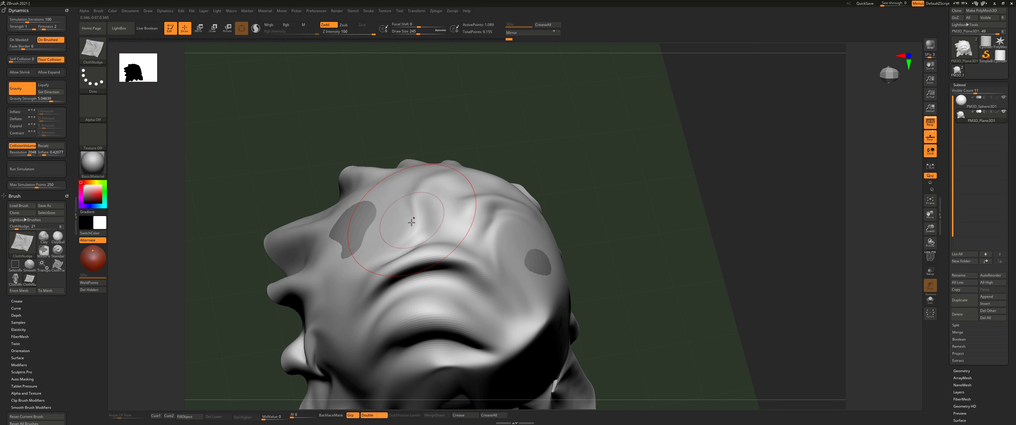
mouse_move(394, 220)
right_down()
mouse_move(427, 205)
mouse_move(405, 194)
right_up()
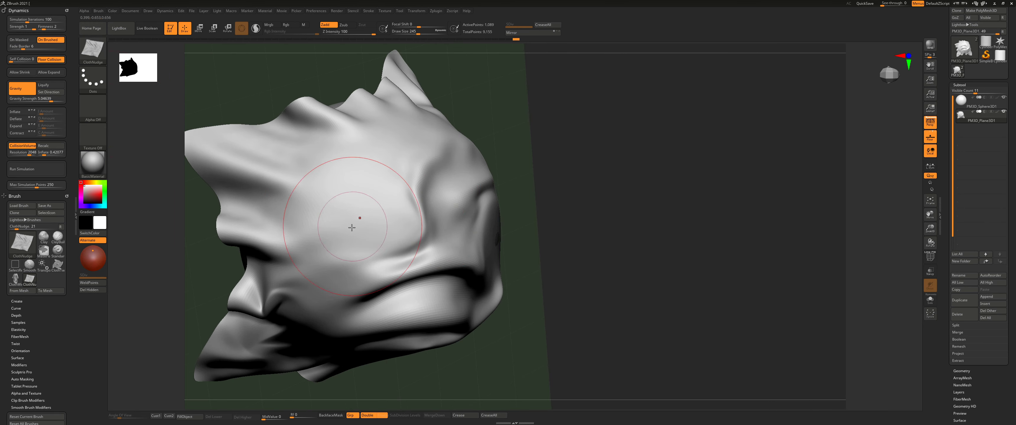
mouse_move(317, 201)
right_down()
mouse_move(309, 205)
mouse_move(366, 265)
mouse_move(406, 242)
right_up()
- Choose the ClothHook brush, raise the Draw Size to 274 and pull the upper side of the cloth
click(96, 55)
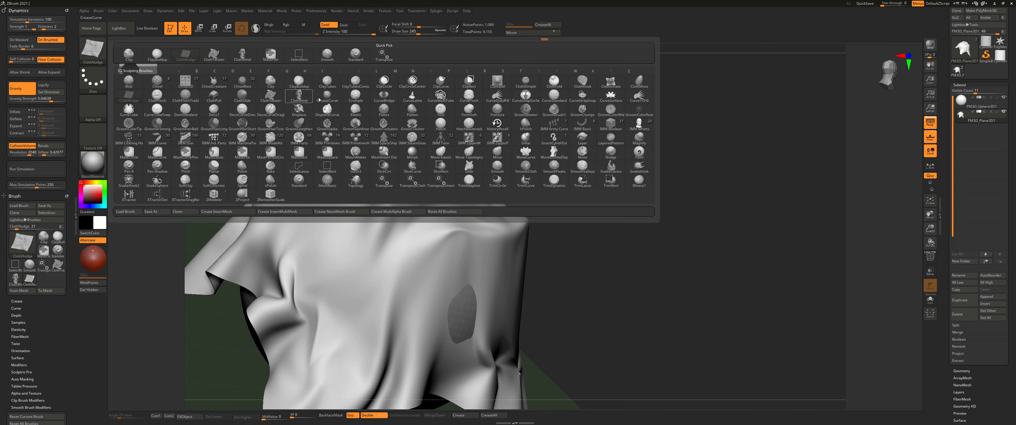
click(582, 86)
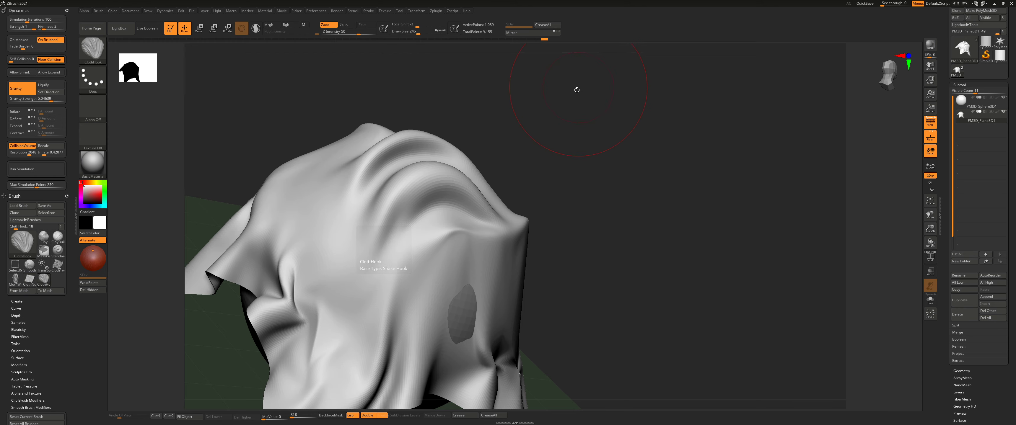
key(bracketright)
right_drag(420, 217, 424, 223)
drag(424, 223, 458, 163)
right_drag(457, 163, 563, 175)
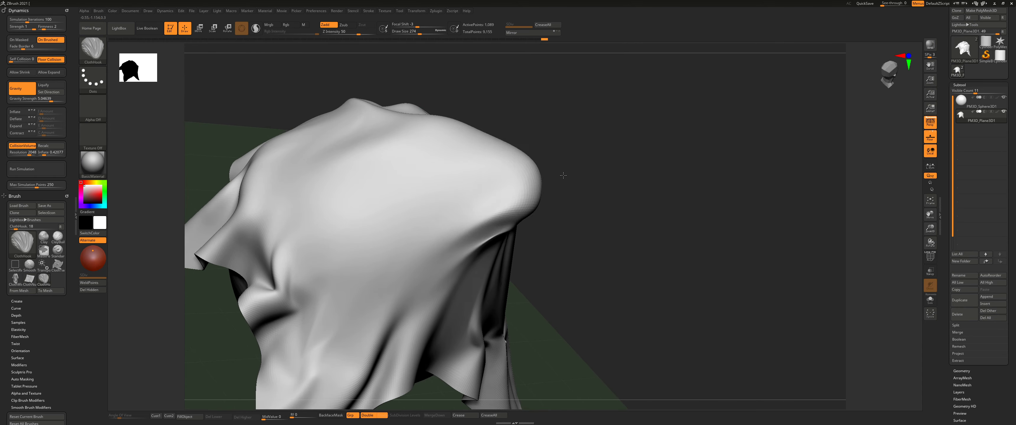
- Pull the crown of the cloth into a raised peak with several ClothHook strokes, undoing one and redoing it
mouse_move(410, 139)
mouse_down()
mouse_move(473, 127)
mouse_move(404, 150)
mouse_move(425, 148)
mouse_up()
right_drag(425, 148, 462, 156)
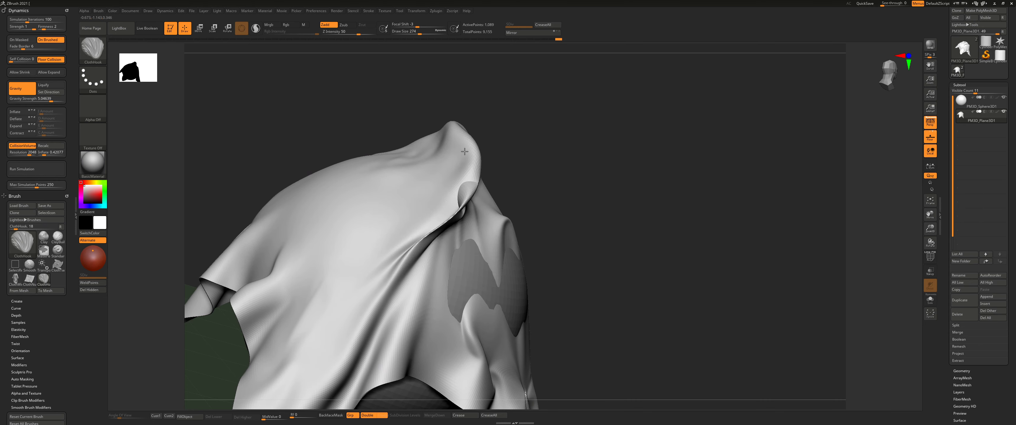
mouse_move(502, 172)
right_down()
mouse_move(439, 176)
mouse_move(493, 174)
right_up()
right_drag(377, 181, 415, 131)
drag(415, 131, 434, 138)
right_drag(434, 137, 509, 186)
key(ctrl+z)
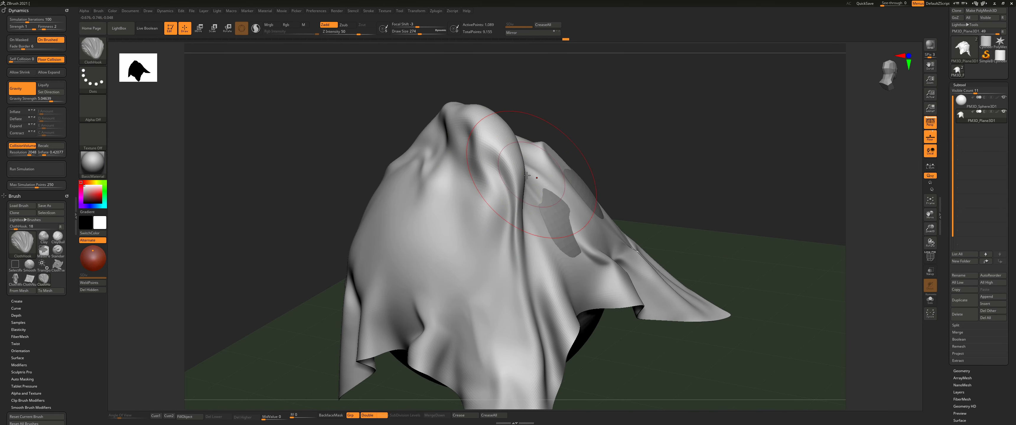
mouse_move(497, 165)
mouse_down()
mouse_move(522, 150)
mouse_move(492, 156)
mouse_up()
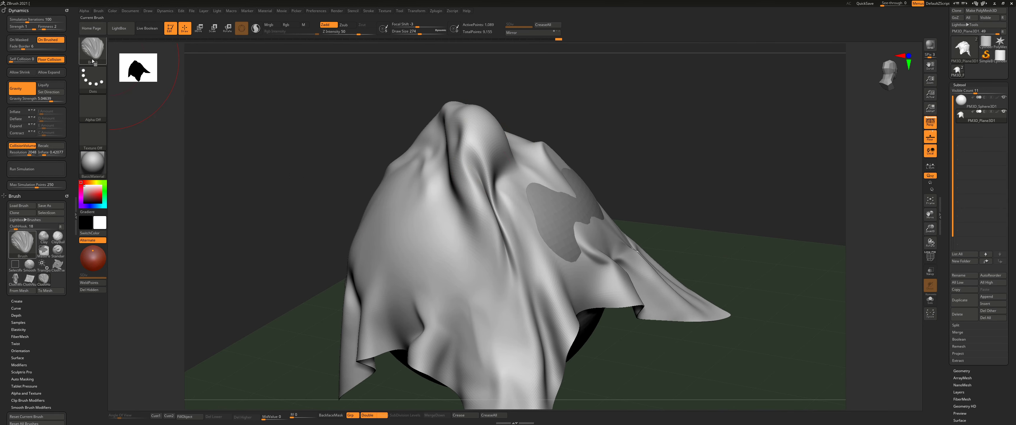
- Switch the simulation to On Masked and hook the side of the cloth below the peak
click(20, 41)
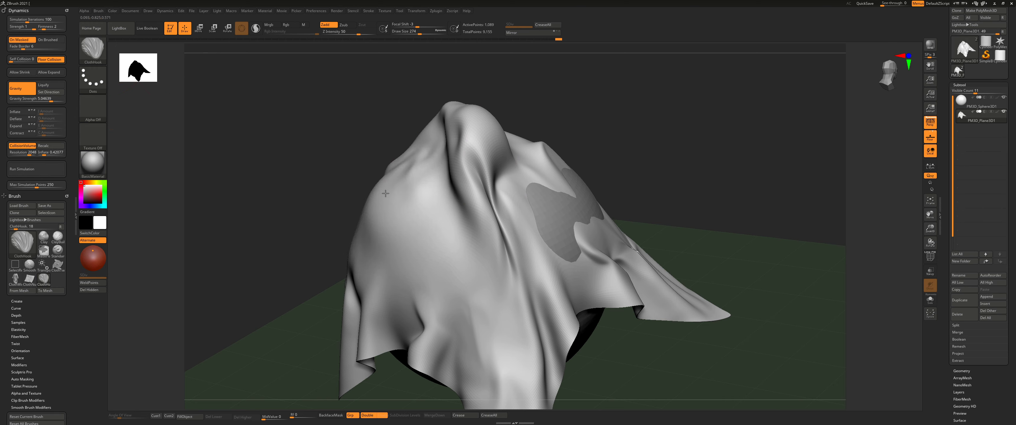
drag(385, 188, 380, 201)
mouse_move(395, 183)
right_down()
mouse_move(465, 174)
mouse_move(401, 190)
right_up()
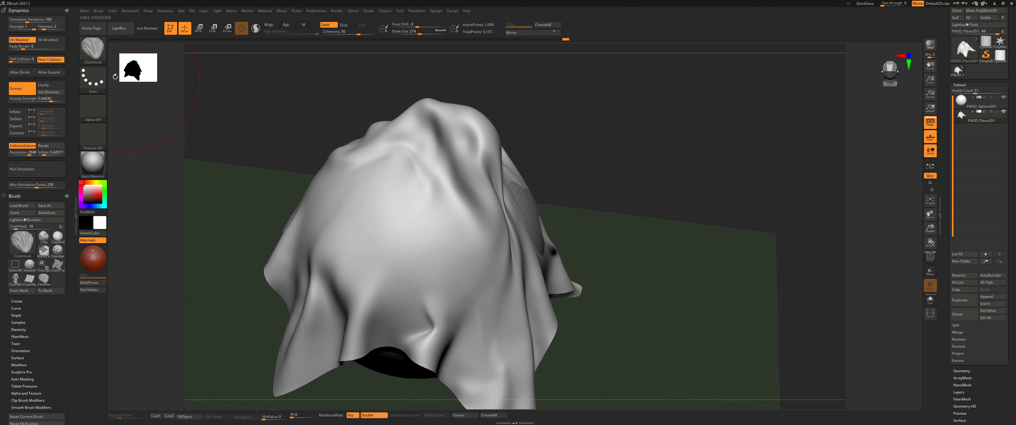
- Return the simulation to On Brushed, pull the side of the cloth with ClothHook and undo the last pulls
click(50, 41)
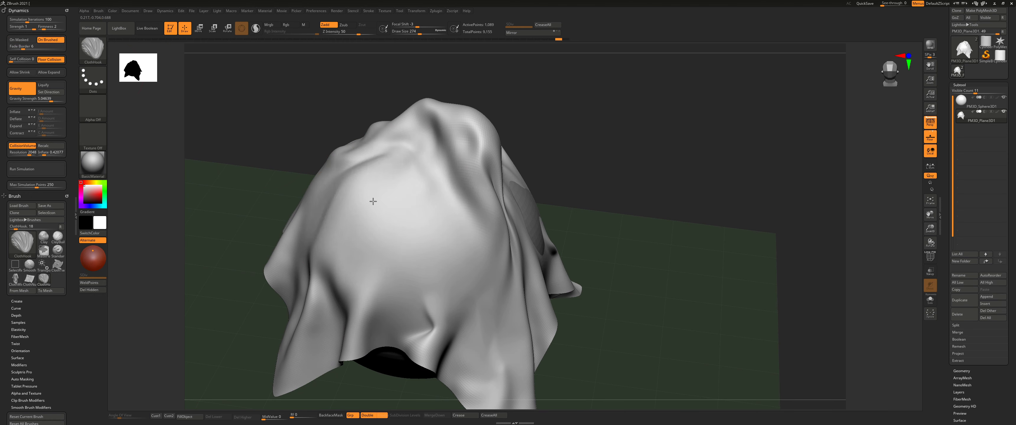
right_drag(381, 204, 277, 192)
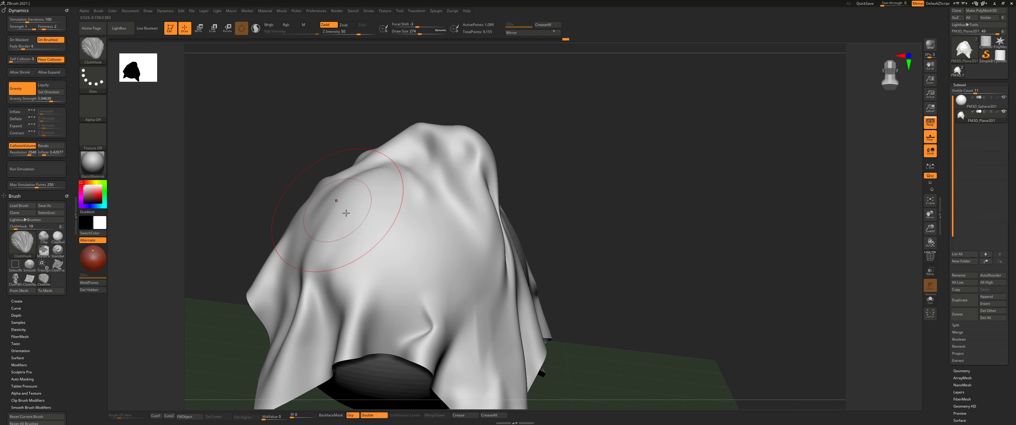
right_drag(346, 213, 340, 215)
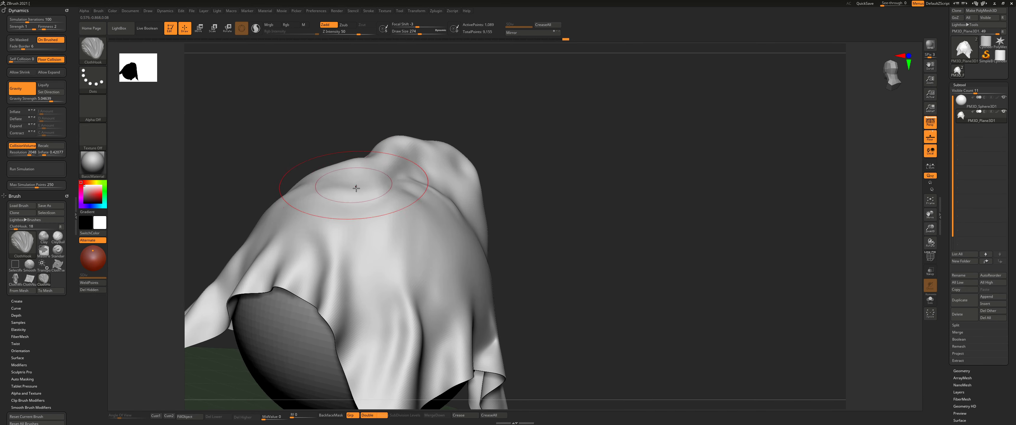
right_drag(356, 188, 293, 166)
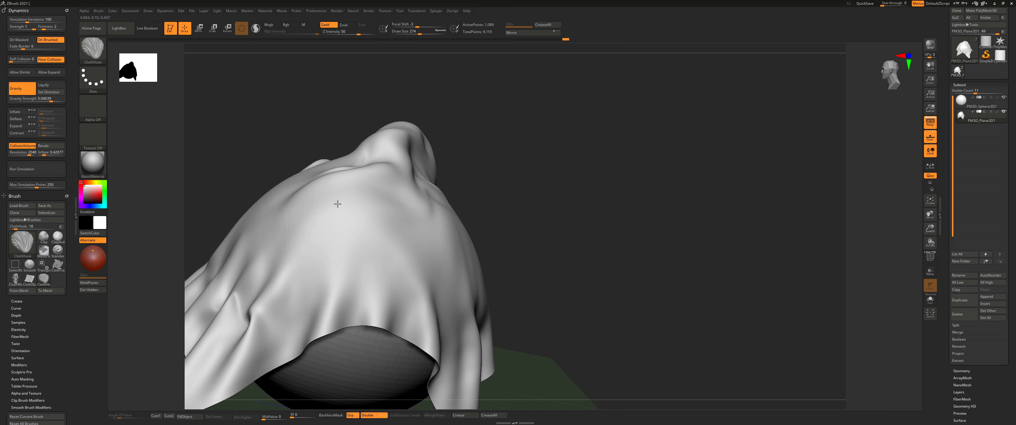
right_drag(335, 204, 363, 248)
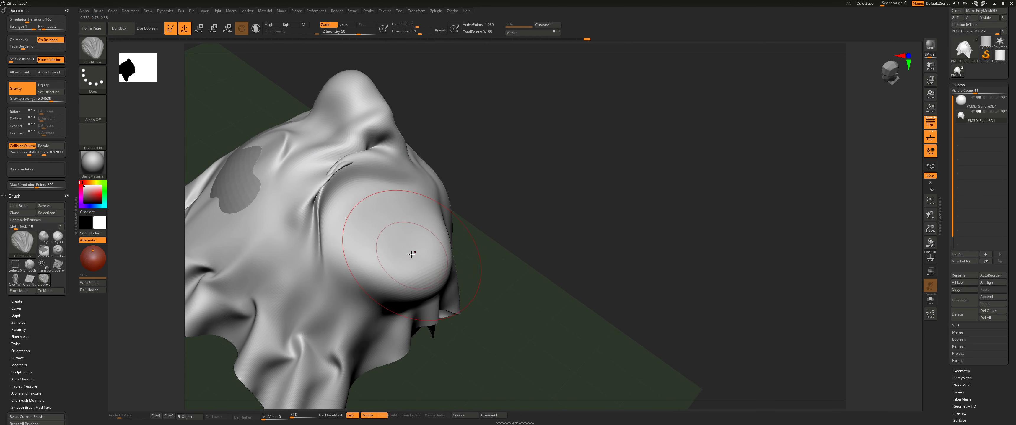
key(ctrl)
key(ctrl+z)
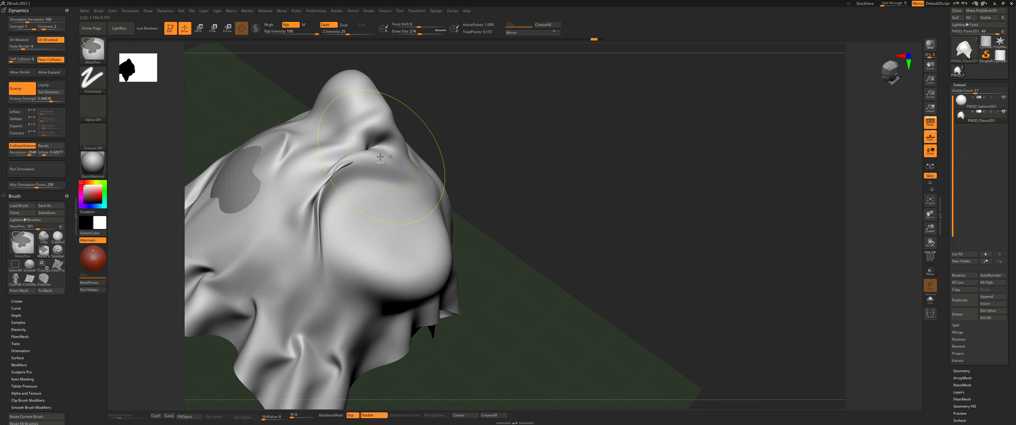
key(ctrl+z)
key(shift)
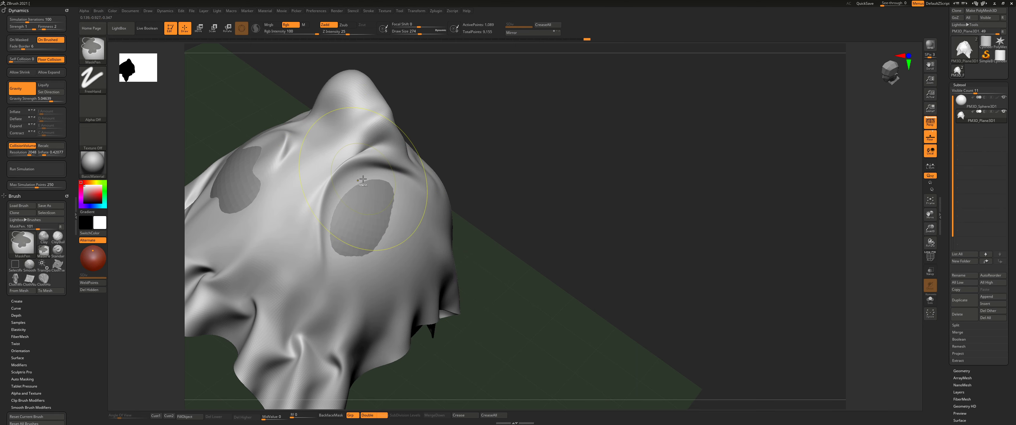
- Choose the ClothBall brush
key(b)
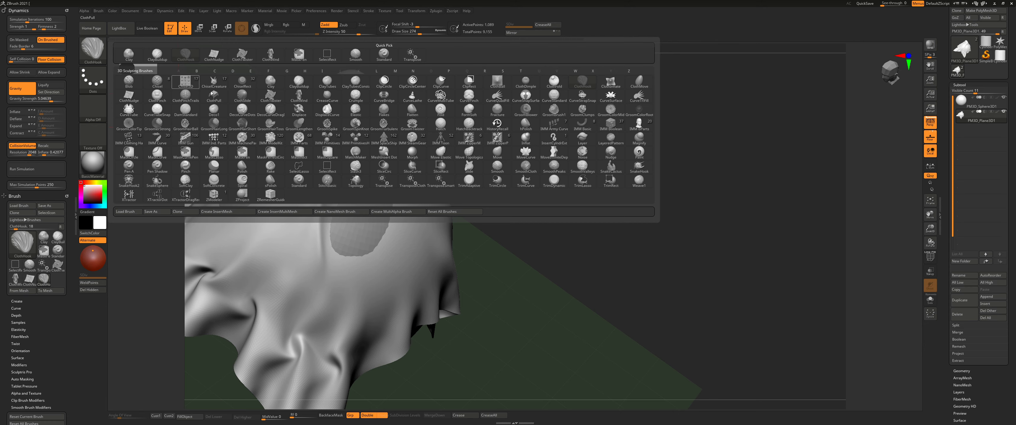
click(502, 86)
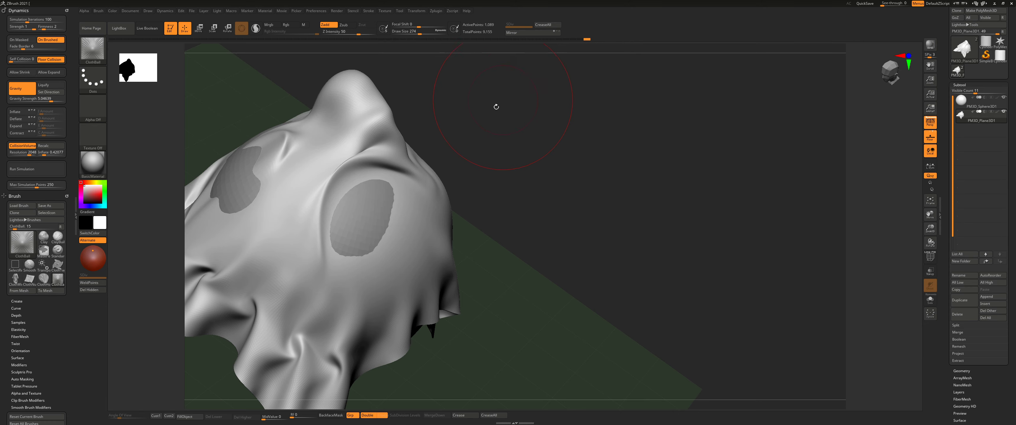
alt+right_drag(331, 193, 350, 138)
alt+click(390, 159)
key(e)
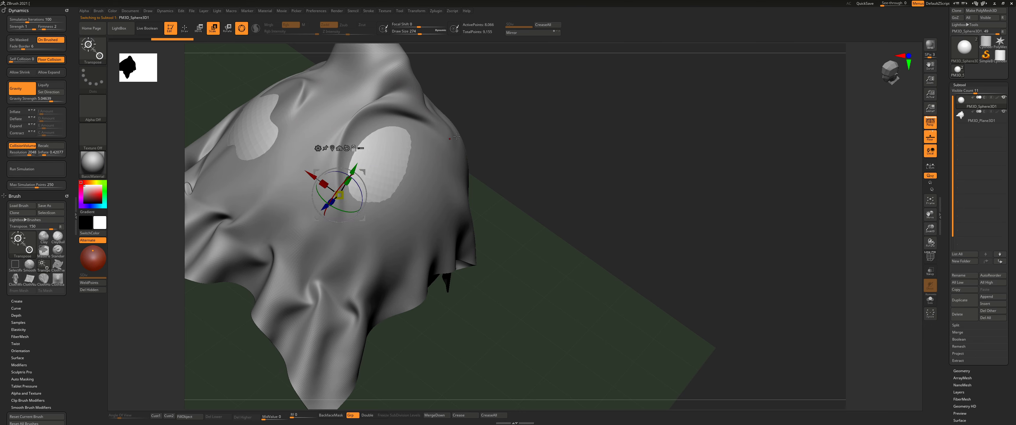
alt+right_drag(458, 136, 495, 156)
click(966, 122)
right_drag(579, 155, 395, 121)
click(184, 30)
- Form rounded bulges in the sides of the cloth with ClothBall, undoing the first stroke and reducing the Draw Size to 197
mouse_move(499, 191)
mouse_down()
mouse_move(500, 205)
mouse_move(487, 193)
mouse_move(512, 191)
mouse_up()
key(ctrl+z)
right_drag(521, 191, 548, 174)
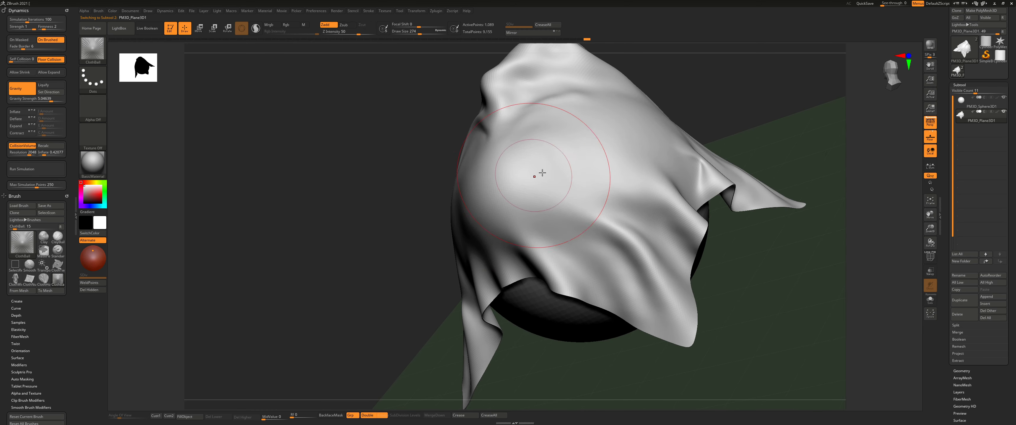
drag(540, 172, 558, 158)
right_drag(588, 163, 555, 147)
drag(499, 172, 509, 172)
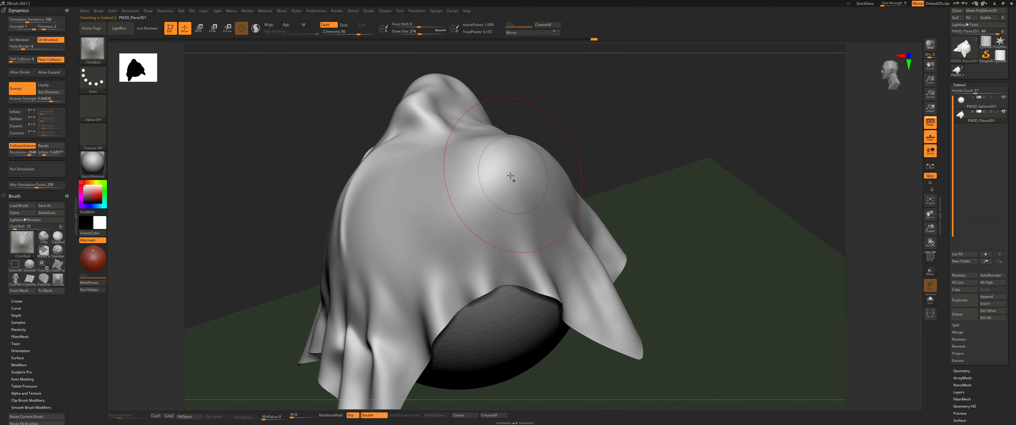
key(s)
drag(453, 193, 446, 193)
right_drag(449, 183, 497, 181)
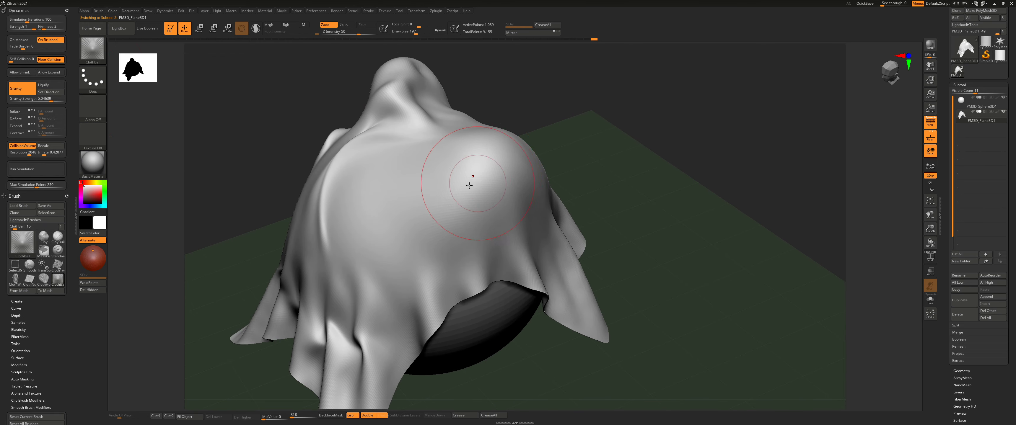
- Open the cloth's Dynamic Subdiv settings and examine the thickness Smoothness option against the folds
click(962, 372)
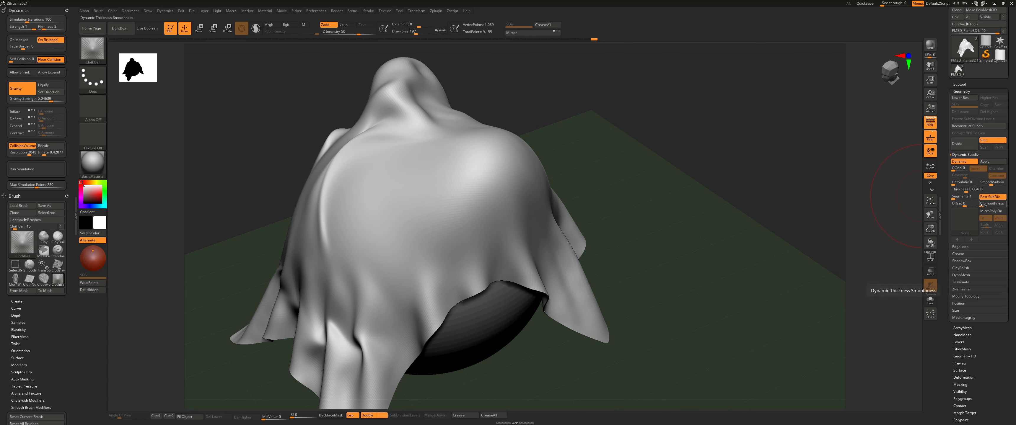
drag(983, 204, 984, 204)
drag(682, 195, 535, 223)
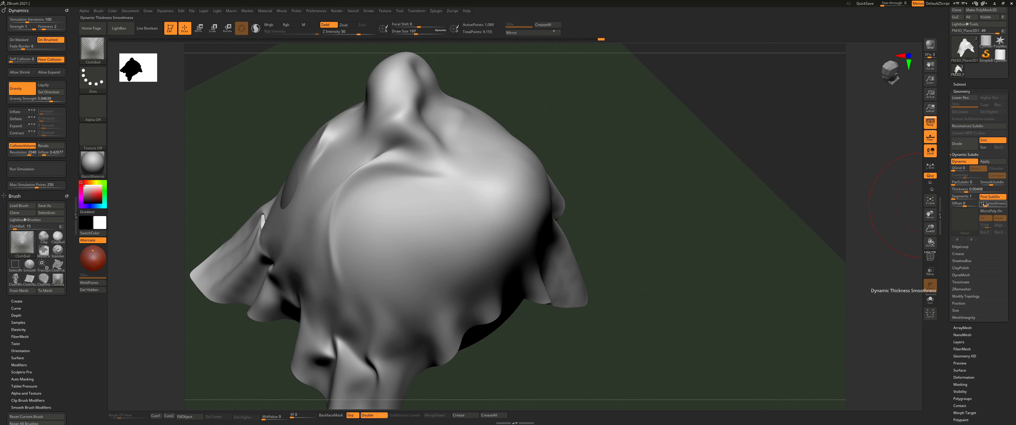
drag(984, 205, 979, 205)
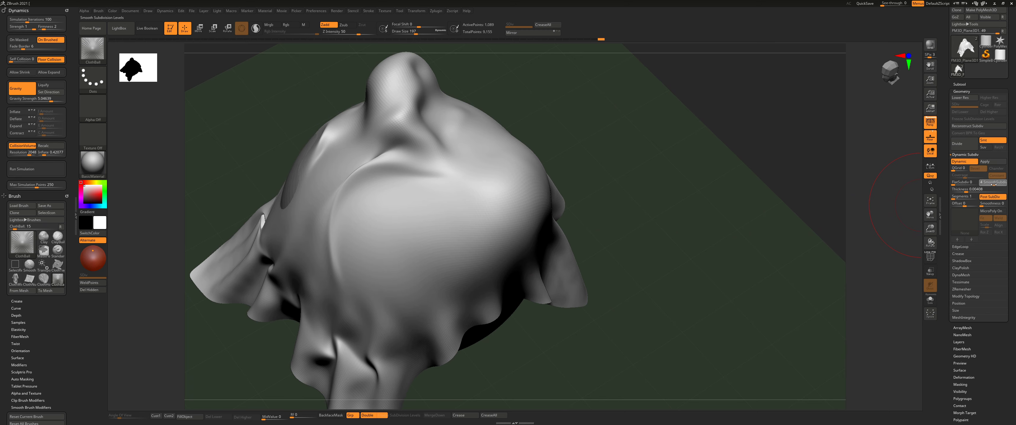
drag(738, 192, 474, 226)
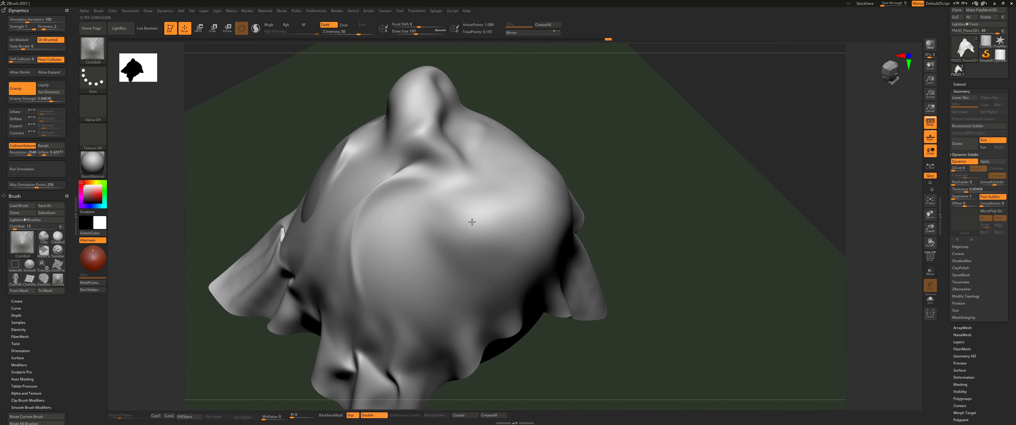
- Reduce the Draw Size to 120, then 140, and work the lower side of the cloth with ClothBall
key(bracketleft)
key(bracketleft)
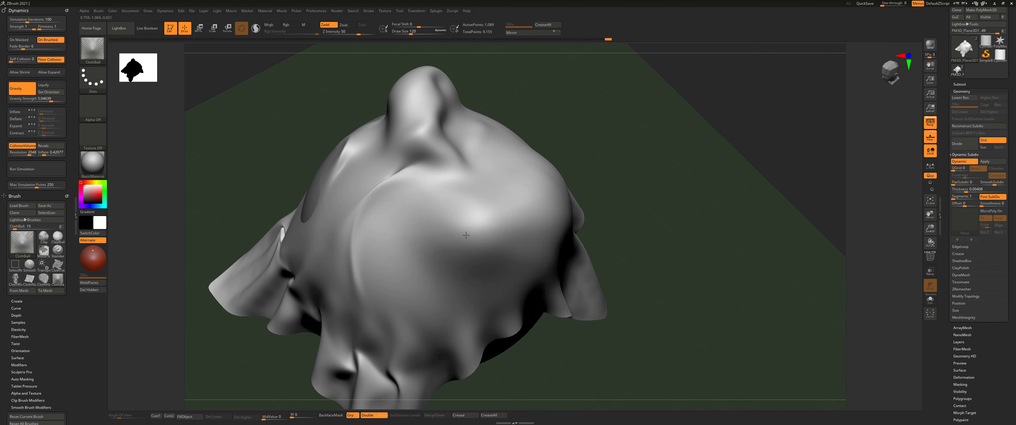
mouse_move(470, 258)
right_down()
mouse_move(464, 243)
mouse_move(526, 118)
right_up()
drag(471, 236, 470, 254)
key(bracketright)
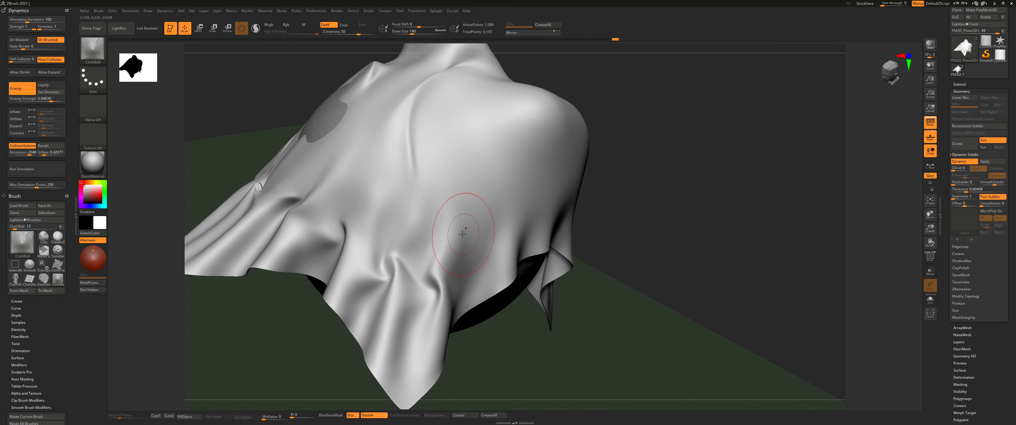
right_drag(465, 237, 452, 243)
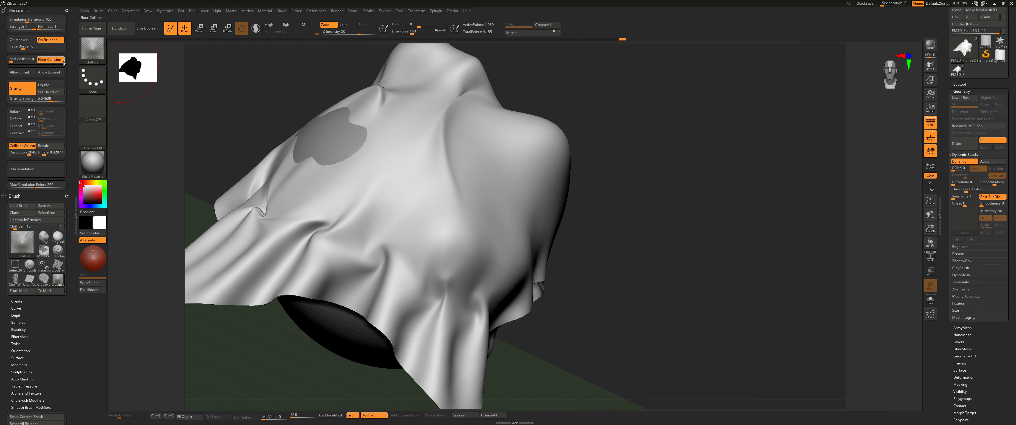
- Switch the simulation to On Masked and raise small ball-shaped bulges on the side of the cloth with ClothBall
click(19, 40)
drag(429, 237, 430, 238)
right_drag(432, 236, 463, 224)
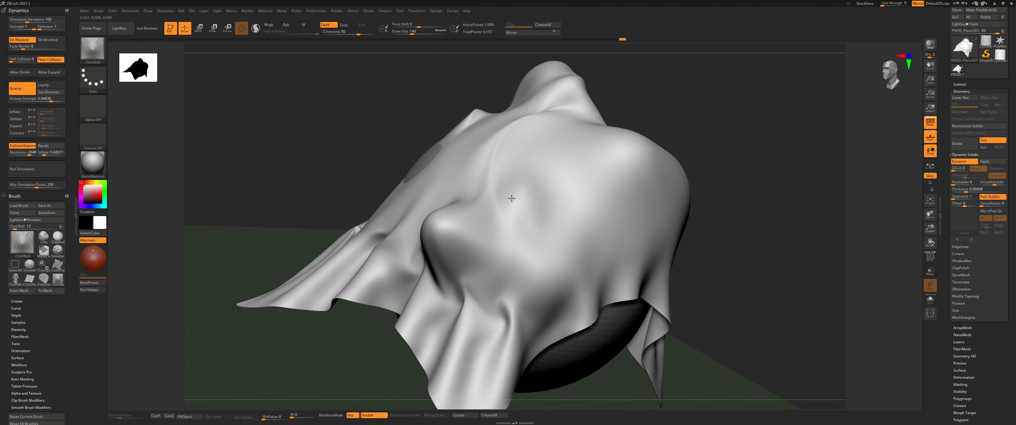
drag(514, 195, 521, 201)
mouse_move(533, 179)
right_down()
mouse_move(488, 212)
mouse_move(519, 191)
mouse_move(567, 234)
right_up()
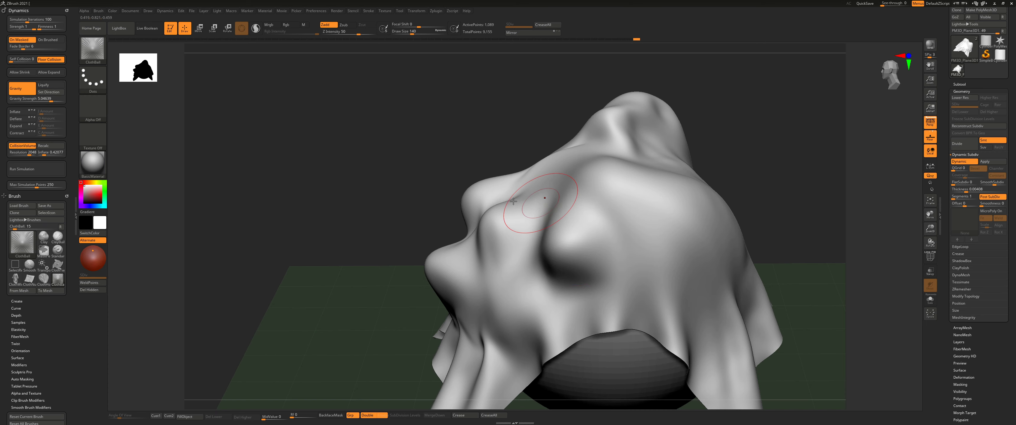
- Switch the simulation to On Brushed, set Self Collision to 2, and push out bulges on the cloth's side with ClothBall
click(49, 41)
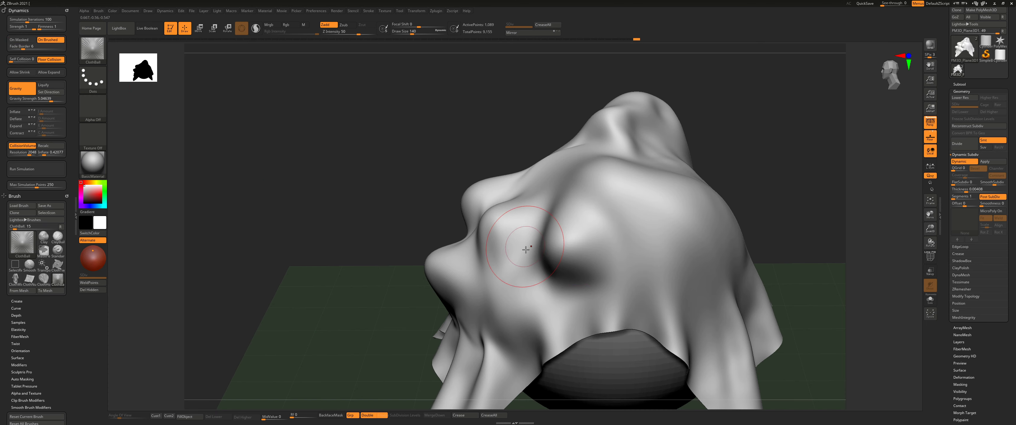
drag(654, 218, 662, 233)
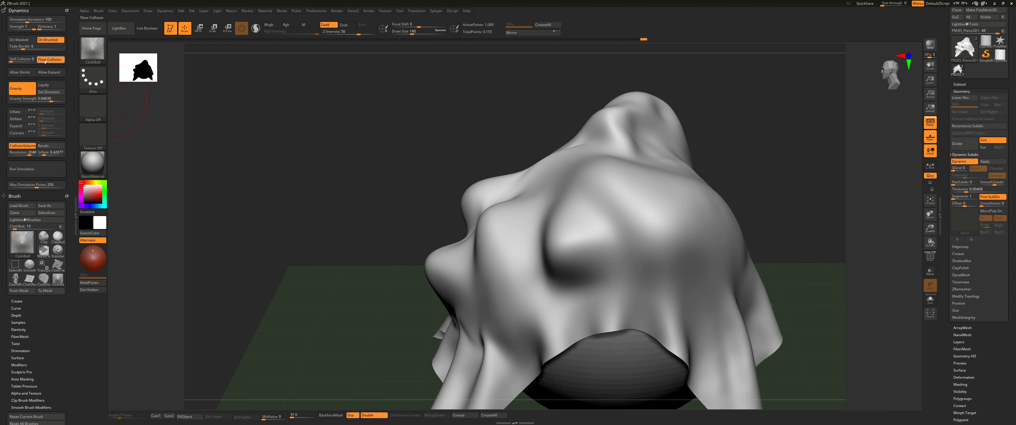
click(16, 59)
drag(397, 177, 469, 209)
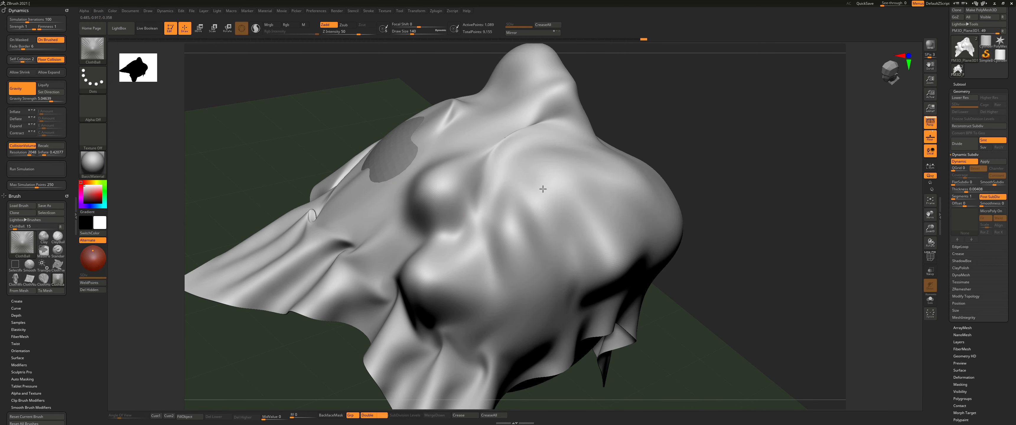
right_drag(537, 207, 525, 276)
drag(525, 282, 520, 276)
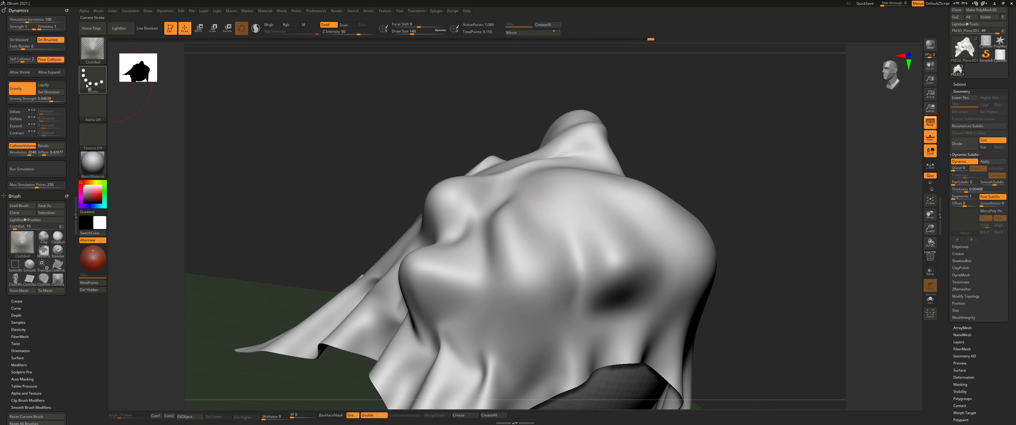
- Raise the simulation Firmness and form another ClothBall bulge on the far side of the cloth
drag(413, 188, 273, 179)
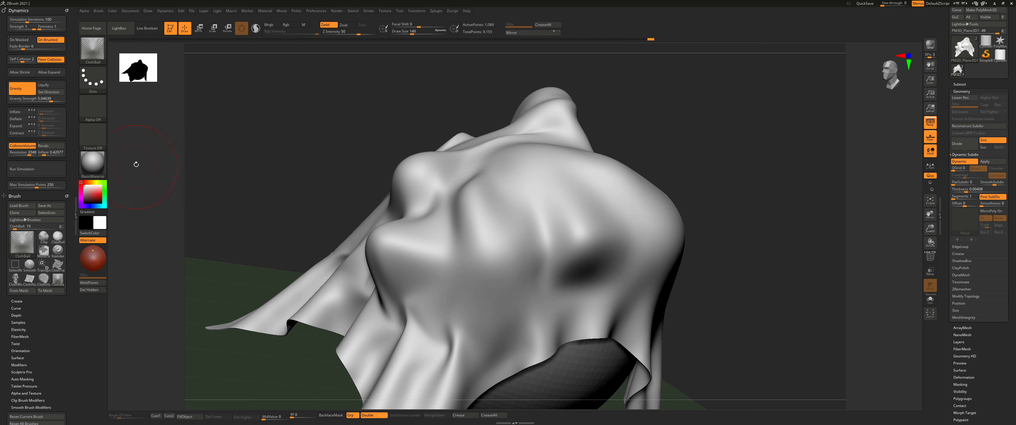
drag(370, 156, 329, 161)
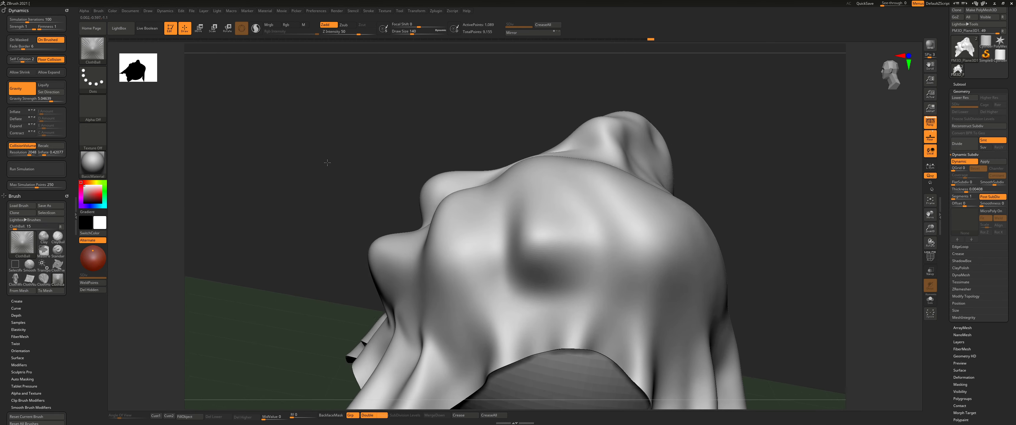
alt+right_drag(493, 177, 409, 170)
mouse_move(503, 173)
alt+right_down()
mouse_move(412, 166)
mouse_move(426, 171)
alt+right_up()
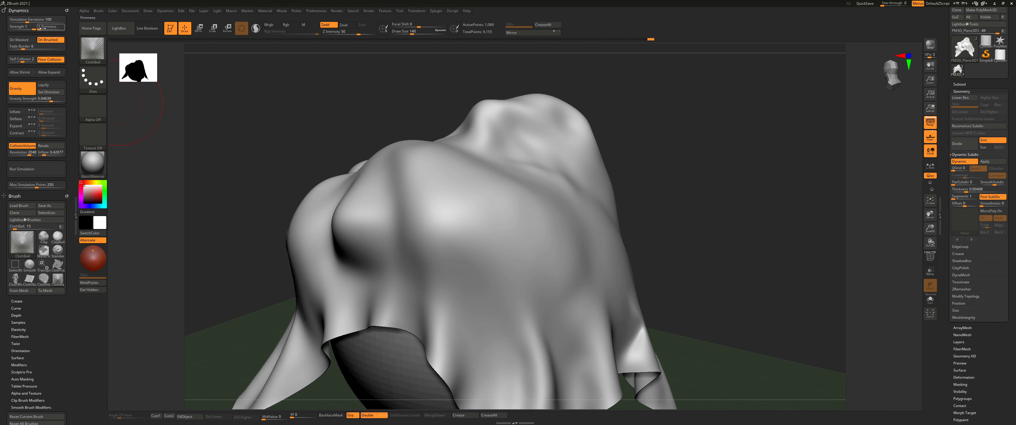
click(49, 27)
drag(476, 220, 495, 242)
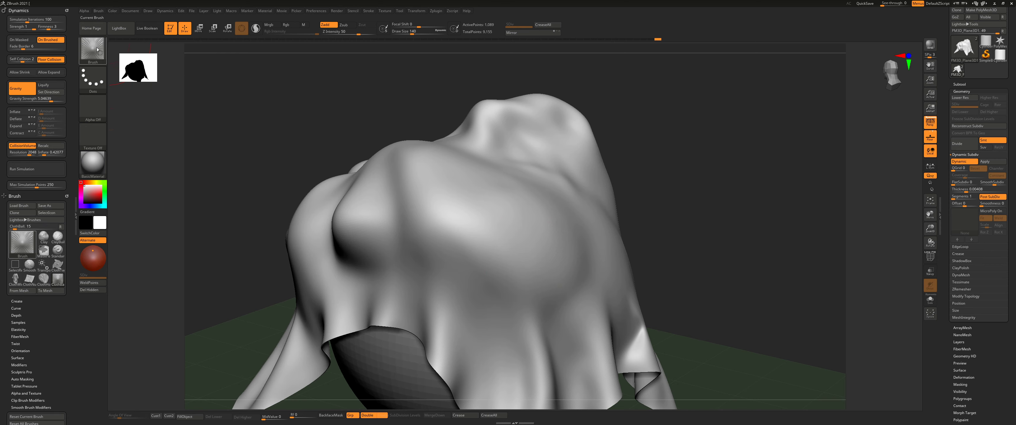
mouse_move(434, 185)
right_down()
mouse_move(450, 253)
mouse_move(447, 207)
mouse_move(395, 210)
mouse_move(283, 169)
right_up()
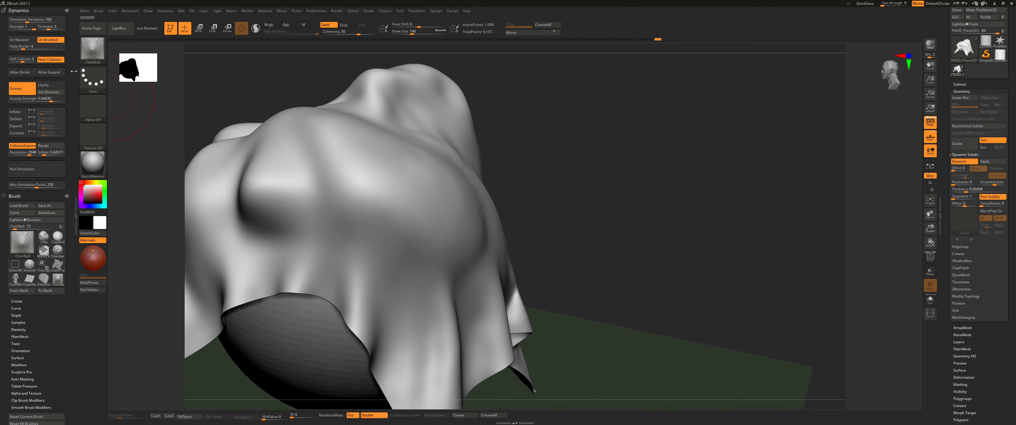
- Switch the simulation to On Masked and swell the upper part of the cloth with ClothBall
click(22, 41)
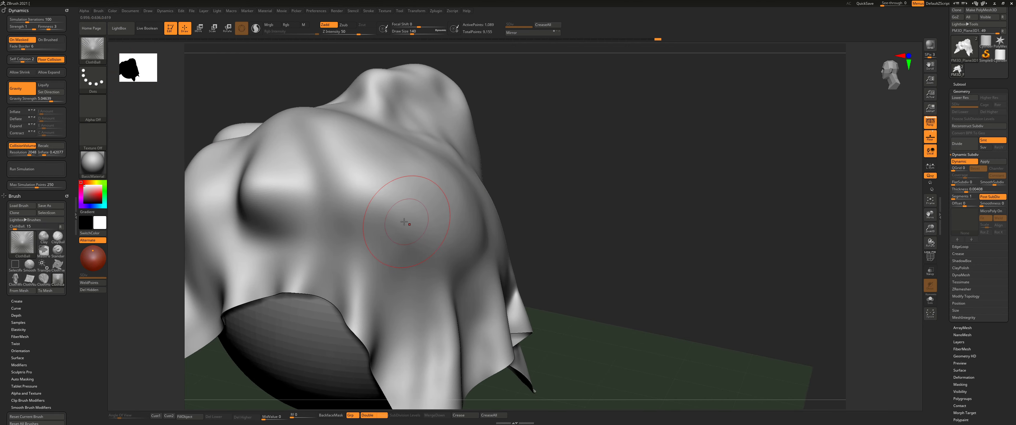
click(395, 220)
right_drag(394, 219, 460, 228)
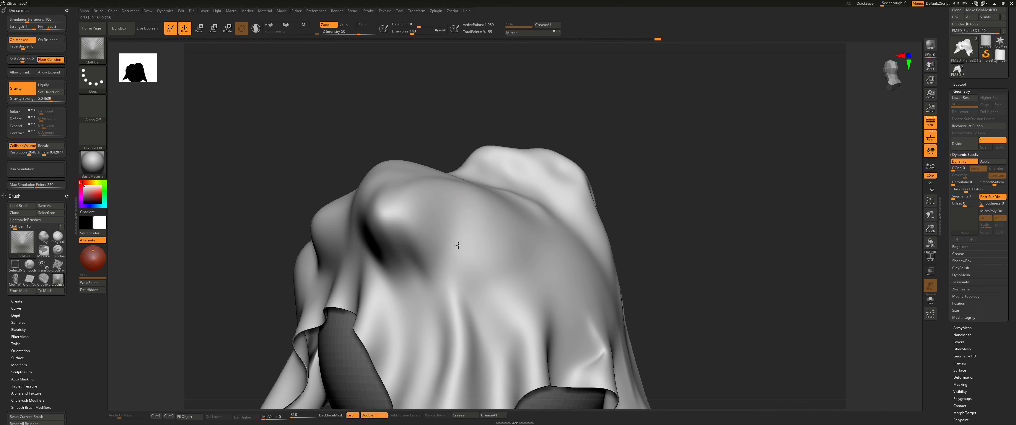
right_drag(530, 201, 423, 258)
drag(422, 258, 431, 243)
mouse_move(428, 225)
right_down()
mouse_move(436, 233)
mouse_move(417, 234)
right_up()
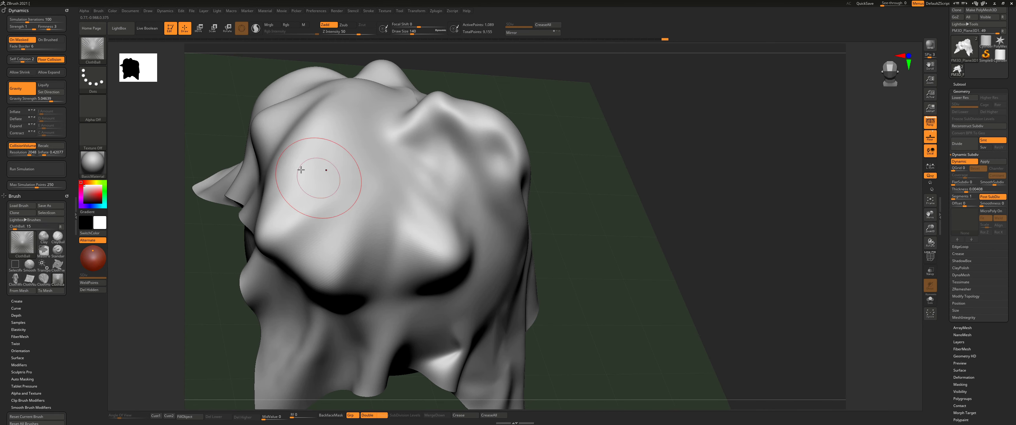
- Increase the Fade Border and raise a rounded ClothBall bulge on the front of the cloth
drag(19, 46, 37, 47)
mouse_move(359, 175)
mouse_down()
mouse_move(379, 156)
mouse_move(401, 170)
mouse_up()
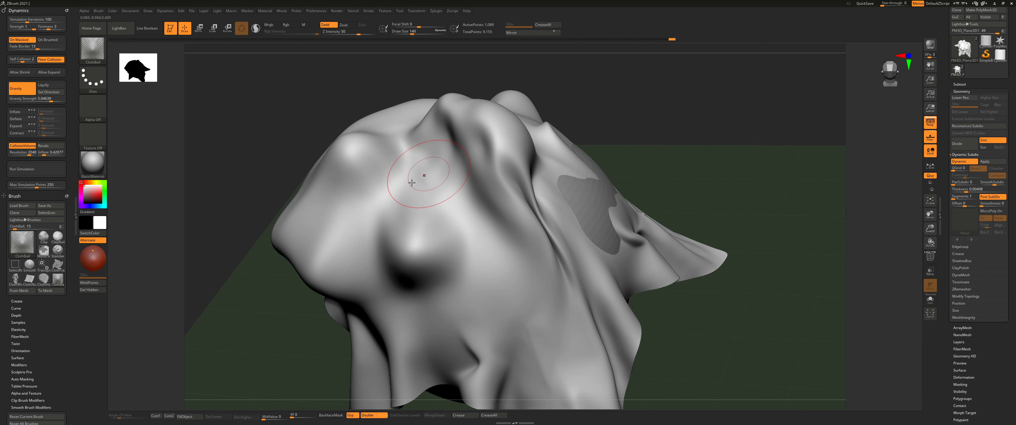
mouse_move(412, 181)
mouse_down()
mouse_move(424, 181)
mouse_move(417, 168)
mouse_up()
right_drag(417, 168, 350, 153)
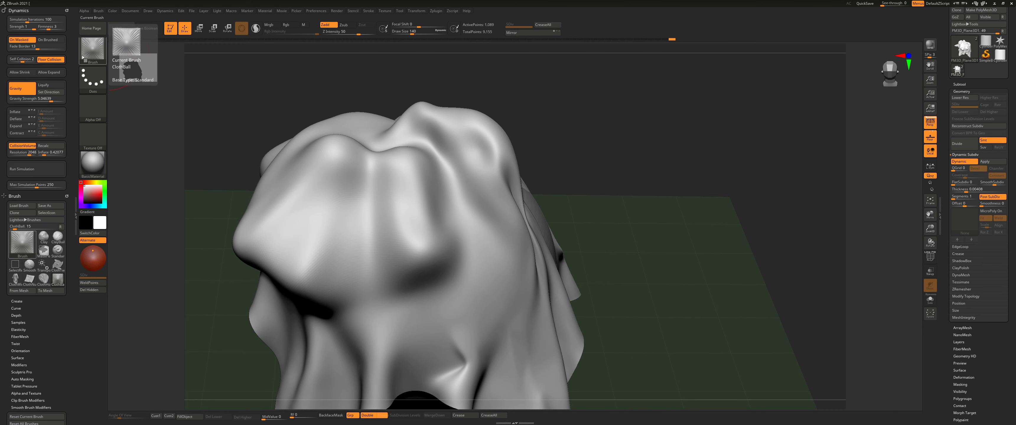
- Bring the Fade Border back down and inspect the bulges around the masked patch of the cloth
drag(34, 48, 32, 48)
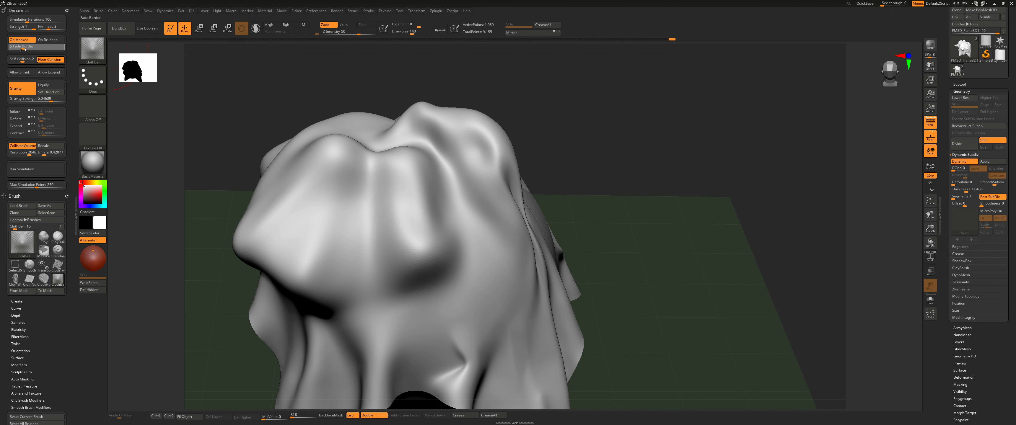
right_drag(309, 164, 402, 202)
mouse_move(335, 213)
right_down()
mouse_move(402, 241)
mouse_move(352, 197)
right_up()
mouse_move(425, 223)
ctrl+right_down()
mouse_move(508, 252)
mouse_move(449, 222)
mouse_move(442, 262)
mouse_move(365, 256)
mouse_move(373, 242)
mouse_move(434, 227)
mouse_move(408, 216)
mouse_move(355, 226)
ctrl+right_up()
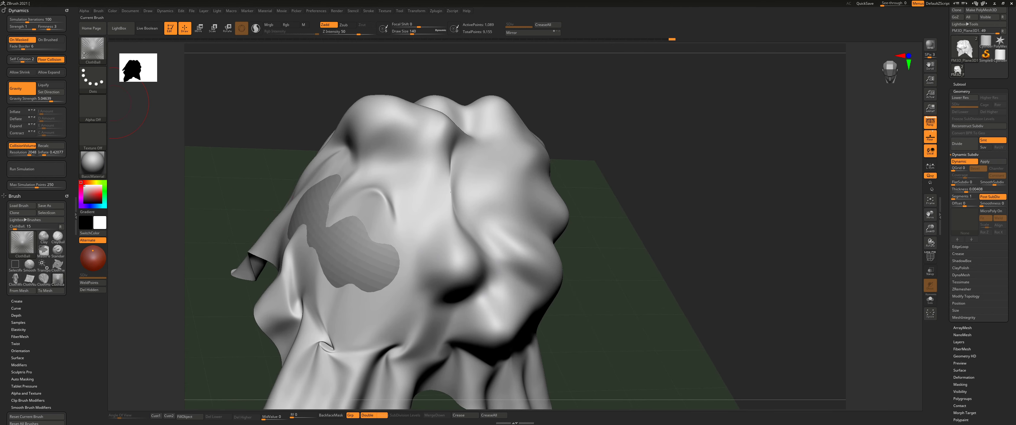
- Choose the ClothSlide brush, set the Draw Size to 318, and pull a long spike out of the cloth's upper side
click(93, 49)
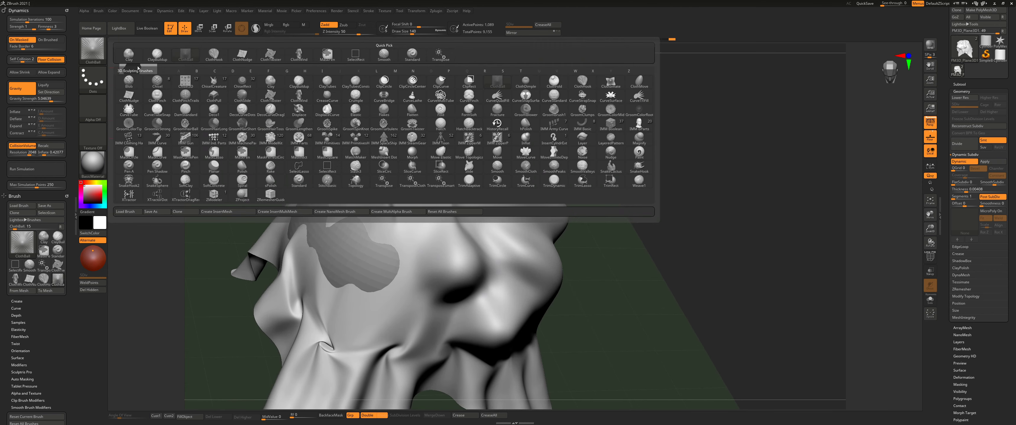
click(243, 98)
drag(423, 254, 430, 255)
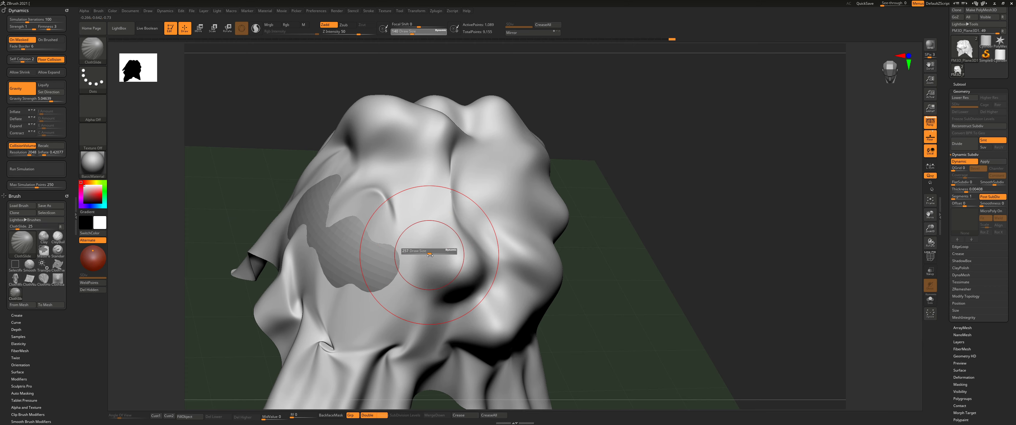
mouse_move(497, 200)
mouse_down()
mouse_move(672, 191)
mouse_move(742, 199)
mouse_up()
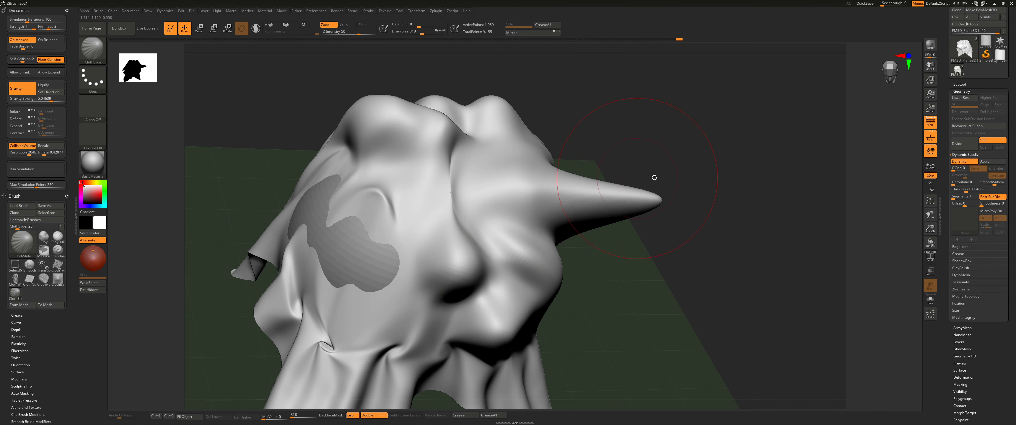
drag(643, 176, 613, 201)
alt+right_drag(614, 201, 569, 270)
right_drag(587, 185, 577, 156)
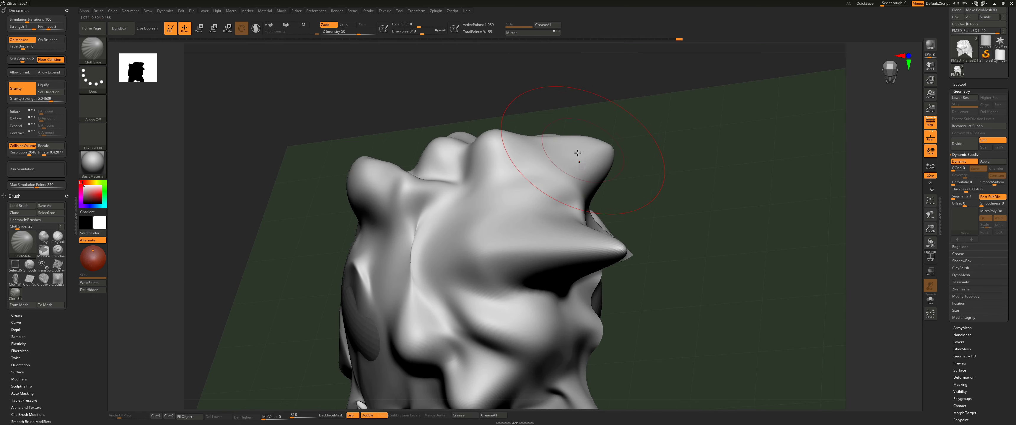
- Pull further horn-like peaks upward from the top of the cloth with ClothSlide
drag(480, 100, 469, 69)
right_drag(459, 167, 489, 138)
drag(361, 177, 325, 94)
right_drag(414, 168, 381, 150)
- Reduce the Draw Size to 257 and slide the cloth surface beside the masked patch with ClothSlide
key(s)
drag(424, 206, 419, 206)
mouse_move(454, 215)
right_down()
mouse_move(471, 186)
mouse_move(437, 217)
mouse_move(380, 232)
right_up()
drag(391, 215, 395, 217)
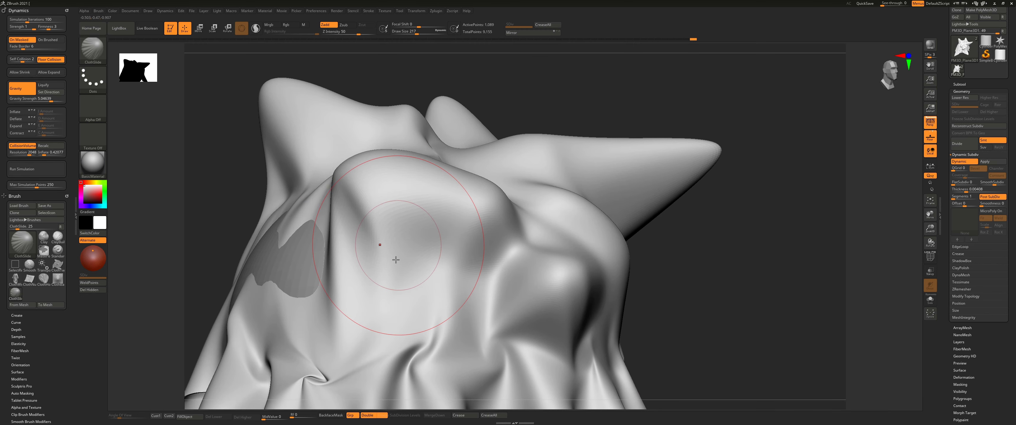
drag(395, 259, 401, 248)
drag(401, 302, 388, 312)
- Switch the simulation to On Brushed, change the stroke to DragDot, and reshape the cloth's side with ClothSlide
click(49, 40)
mouse_move(247, 193)
right_down()
mouse_move(304, 205)
mouse_move(373, 255)
mouse_move(369, 216)
mouse_move(397, 216)
mouse_move(363, 195)
mouse_move(366, 203)
right_up()
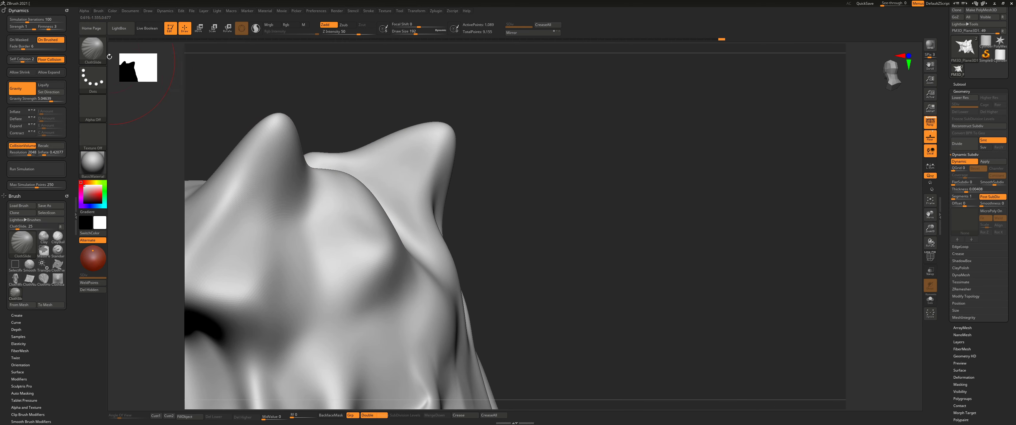
click(103, 82)
click(272, 84)
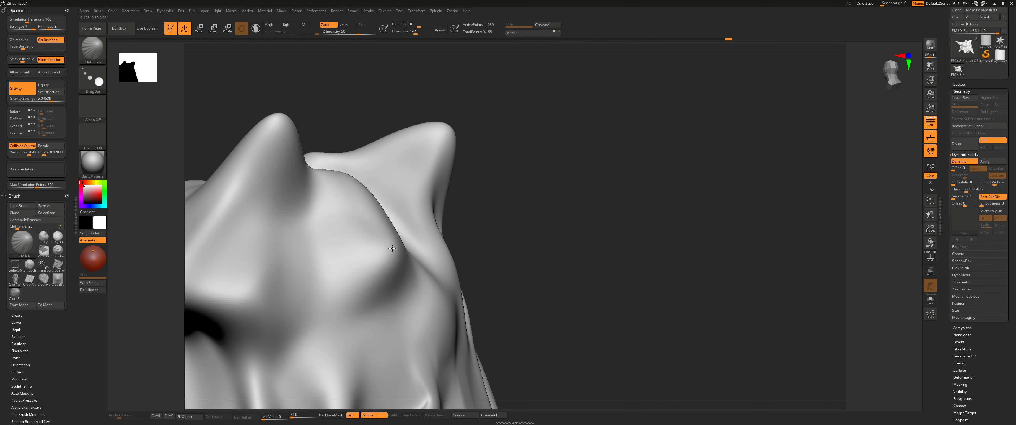
drag(390, 237, 397, 258)
right_drag(408, 254, 373, 218)
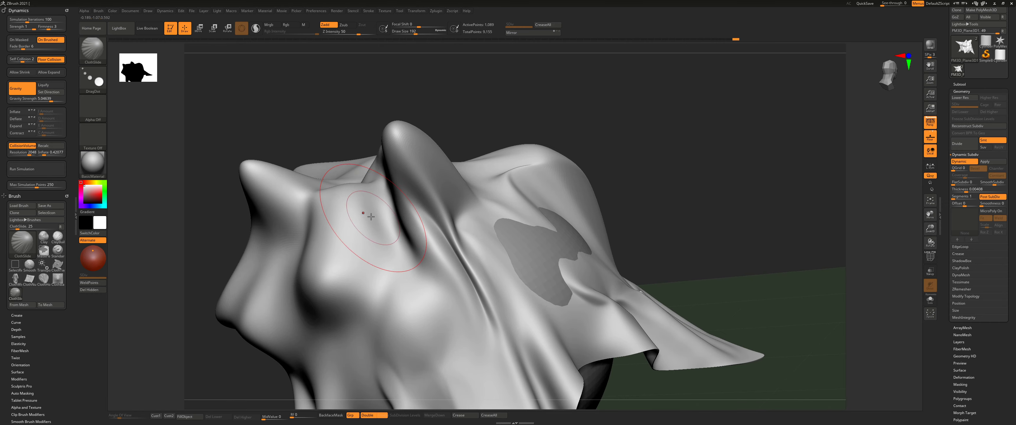
right_drag(486, 187, 390, 241)
mouse_move(351, 176)
right_down()
mouse_move(406, 181)
mouse_move(390, 197)
right_up()
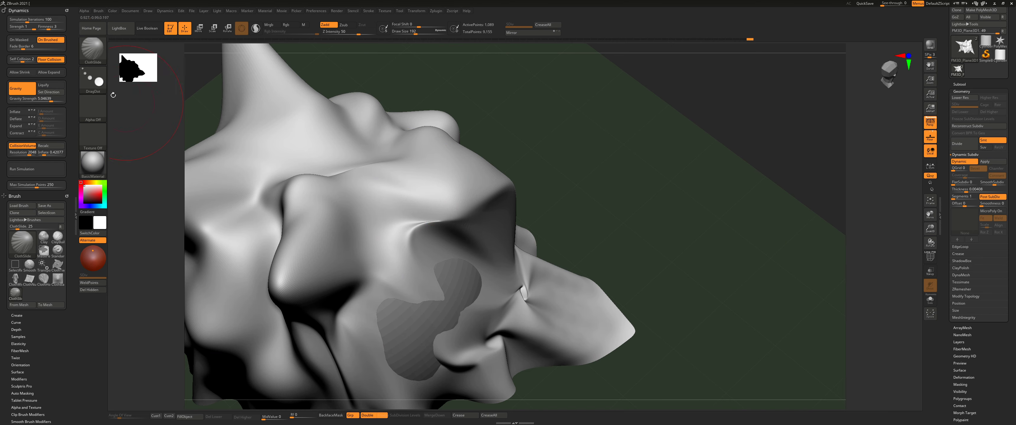
- Choose the ClothInflate brush and inflate the upper part of the cloth between the horns
click(93, 49)
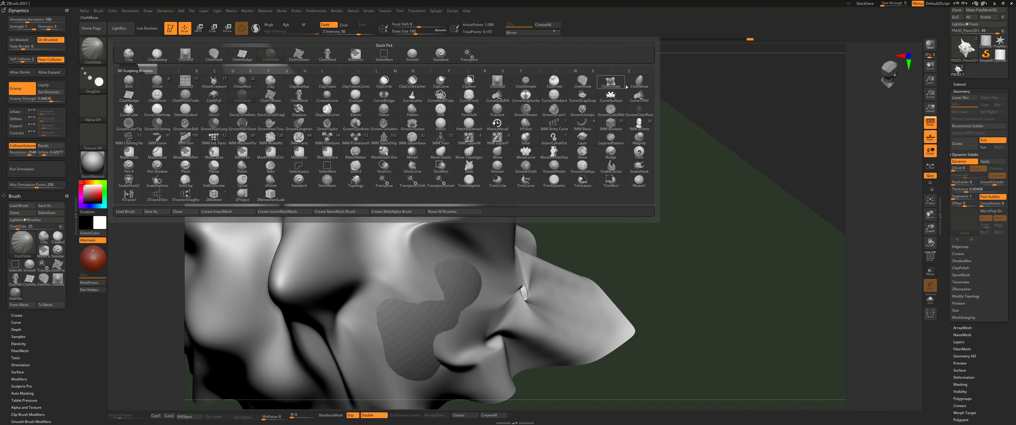
click(612, 84)
right_drag(318, 181, 418, 136)
drag(427, 117, 430, 111)
right_drag(430, 111, 406, 79)
drag(414, 134, 420, 124)
right_drag(419, 132, 456, 125)
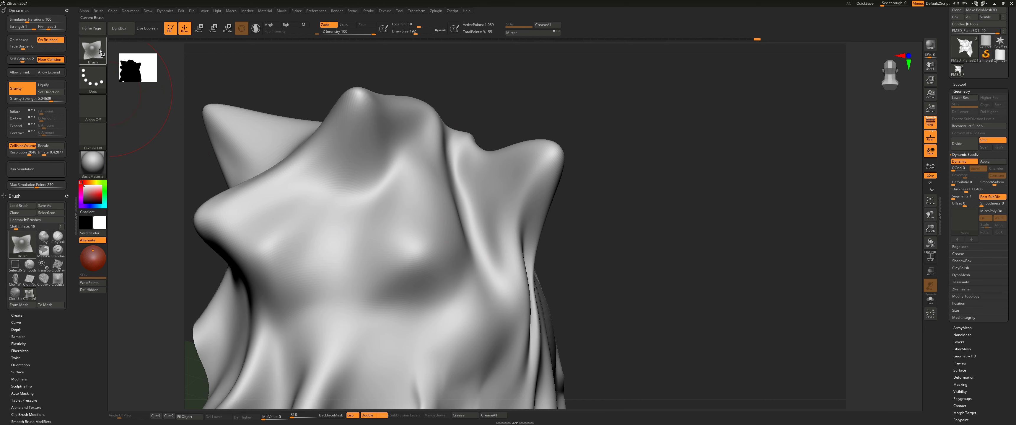
- Choose the ClothPull brush and try it on the folds of the whole draped cloth
click(100, 49)
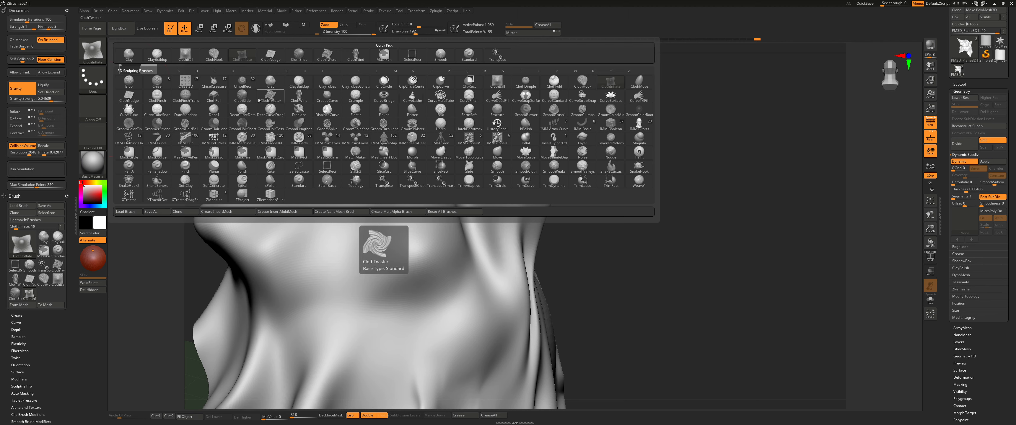
click(214, 101)
mouse_move(424, 174)
ctrl+right_down()
mouse_move(439, 191)
mouse_move(489, 190)
ctrl+right_up()
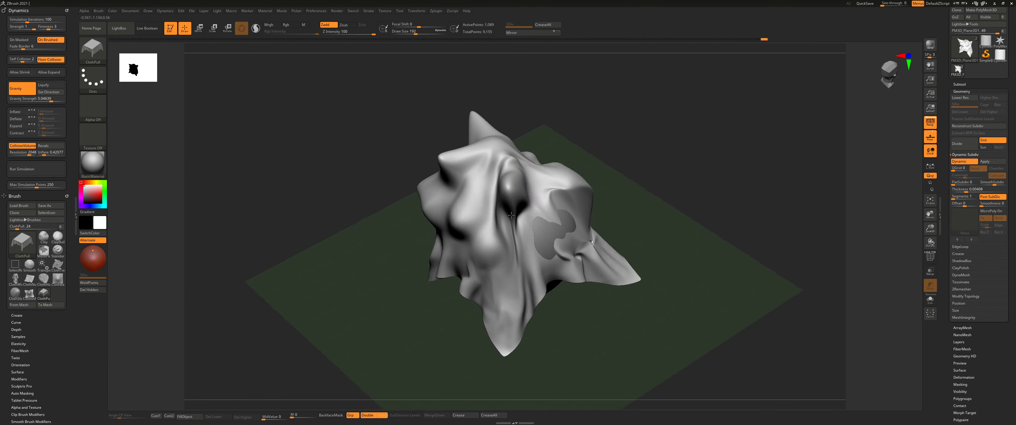
right_drag(530, 138, 514, 181)
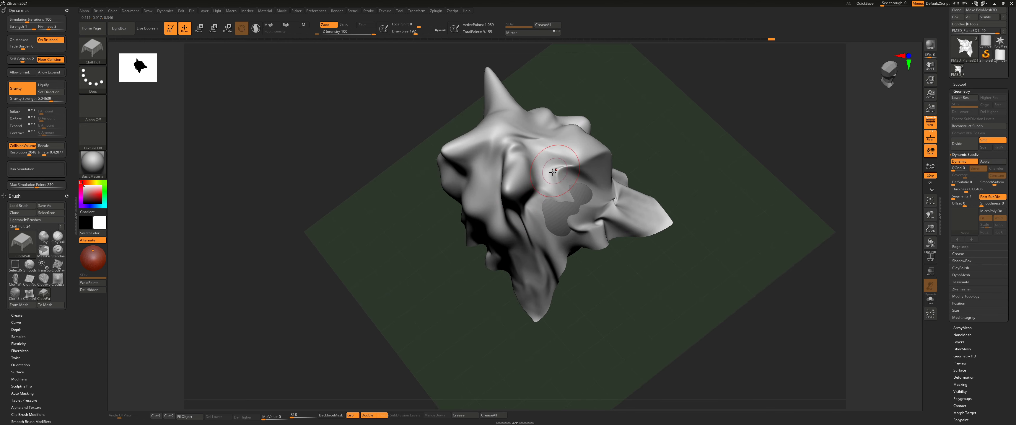
- Enlarge the Draw Size to 308 and pull more raised areas across the top of the cloth with ClothPull
key(s)
drag(541, 192, 549, 190)
mouse_move(609, 151)
mouse_down()
mouse_move(587, 166)
mouse_move(618, 140)
mouse_up()
key(s)
right_drag(571, 141, 567, 107)
drag(513, 144, 522, 107)
mouse_move(515, 152)
right_down()
mouse_move(513, 162)
mouse_move(480, 164)
right_up()
drag(475, 163, 469, 146)
mouse_move(485, 157)
right_down()
mouse_move(528, 198)
mouse_move(446, 161)
mouse_move(308, 183)
right_up()
- Run the cloth simulation so the sculpted cloth settles over the sphere, and inspect it from the side
key(f)
click(38, 173)
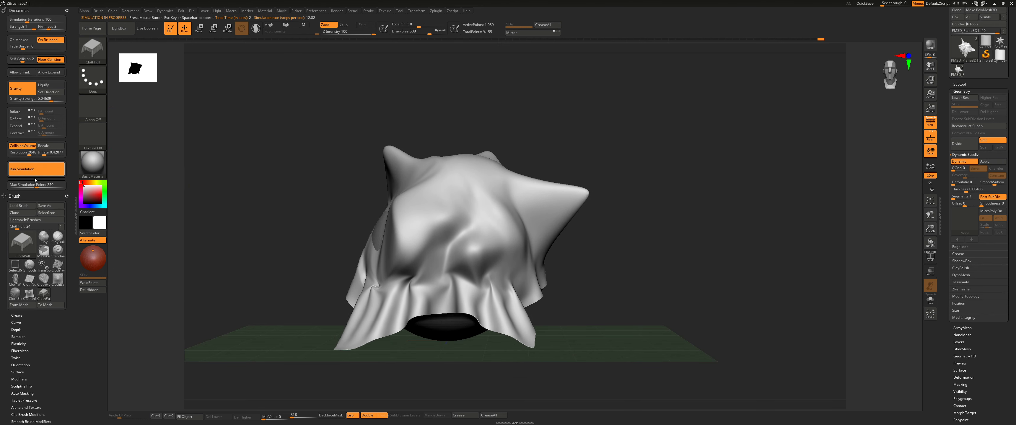
click(50, 170)
right_drag(370, 198, 307, 223)
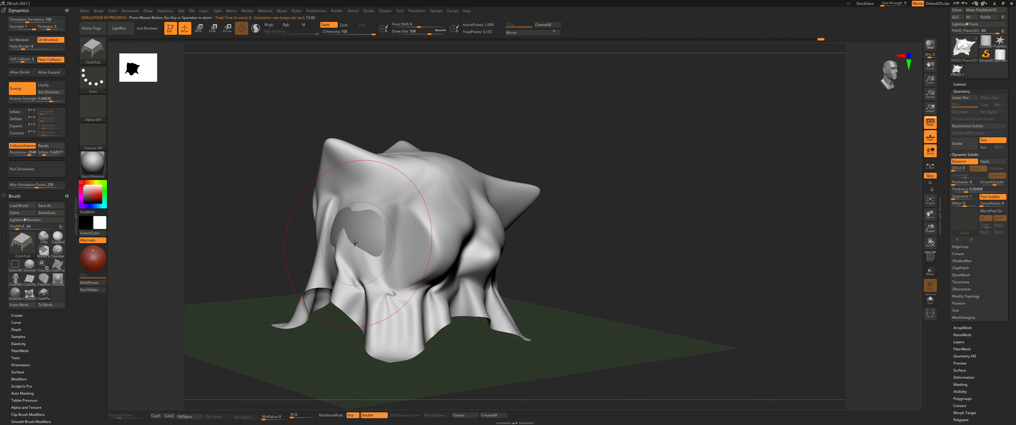
- Recalculate the collision volume, rerun the simulation, and lower the Gravity Strength to about 1.5
click(51, 148)
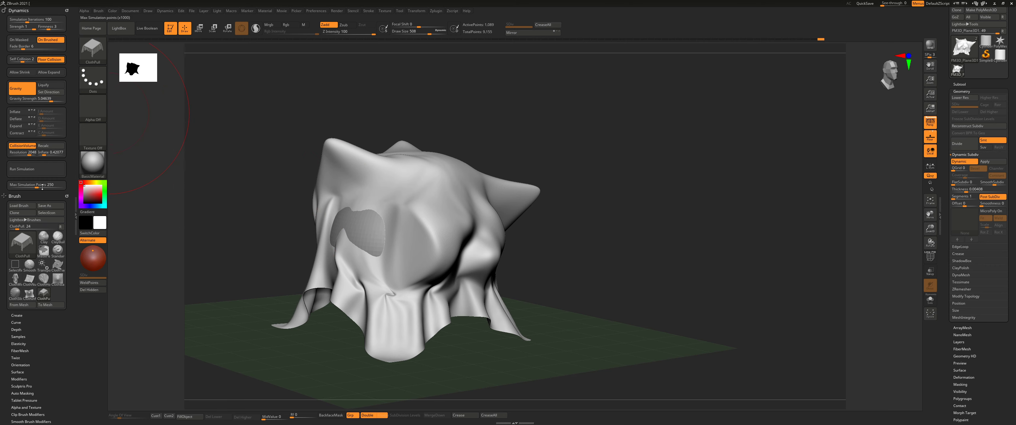
click(39, 173)
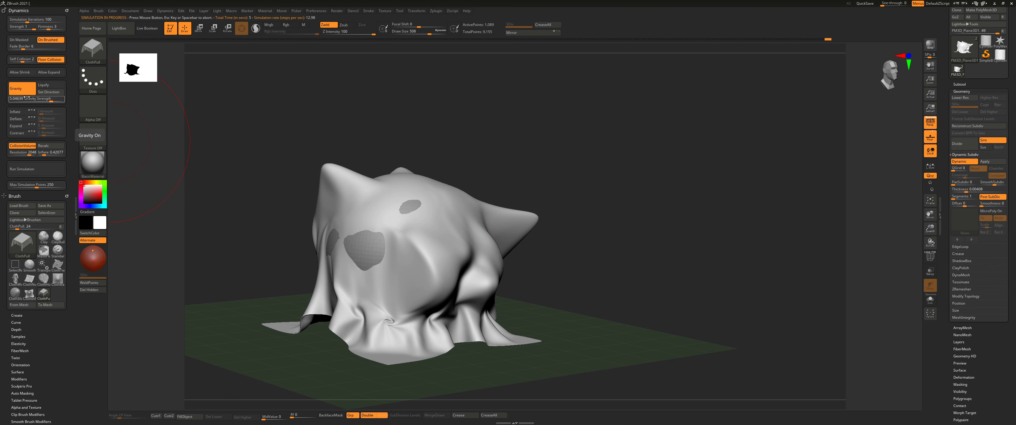
drag(50, 101, 48, 101)
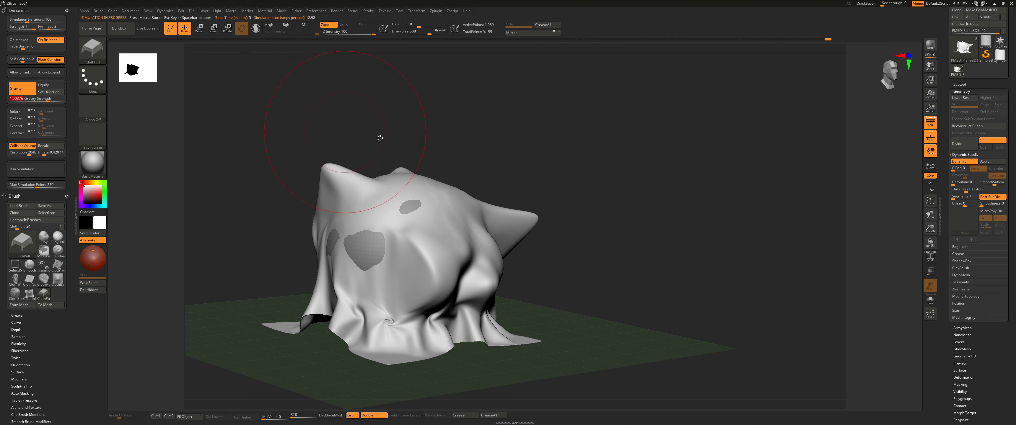
- Rerun the cloth simulation on the draped cloth and set the simulation to act On Brushed
drag(380, 138, 481, 169)
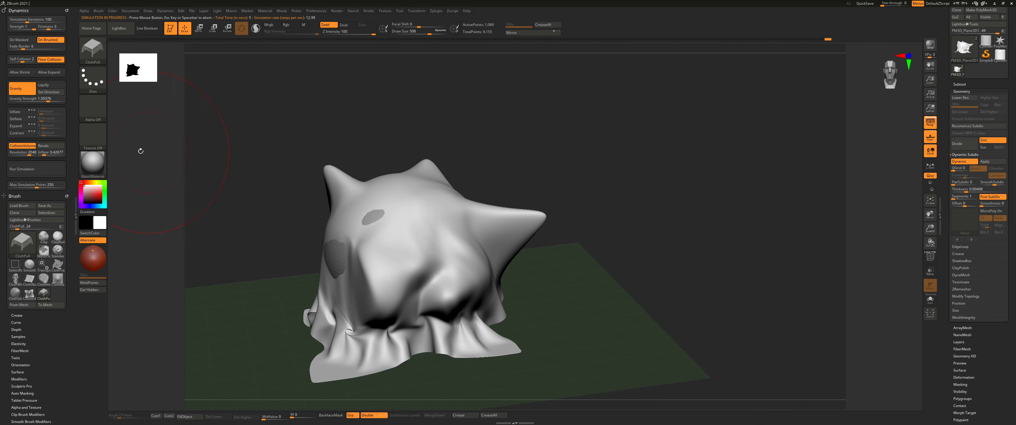
click(45, 173)
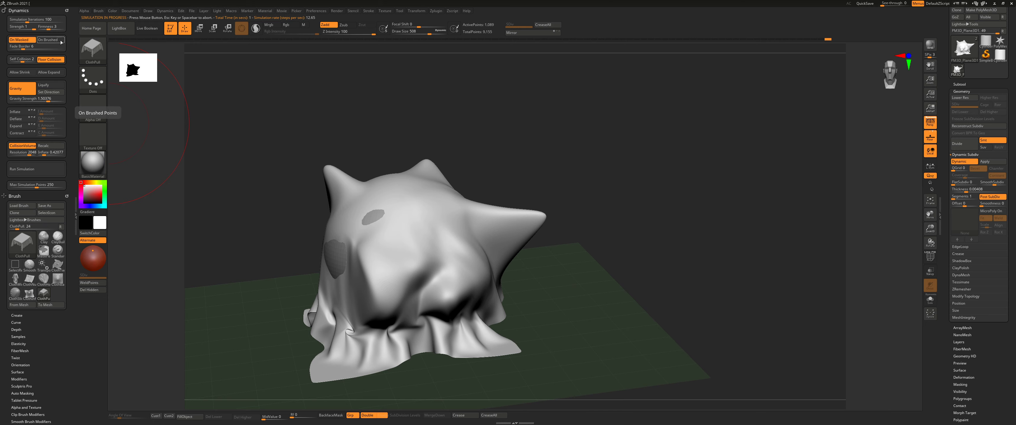
click(47, 39)
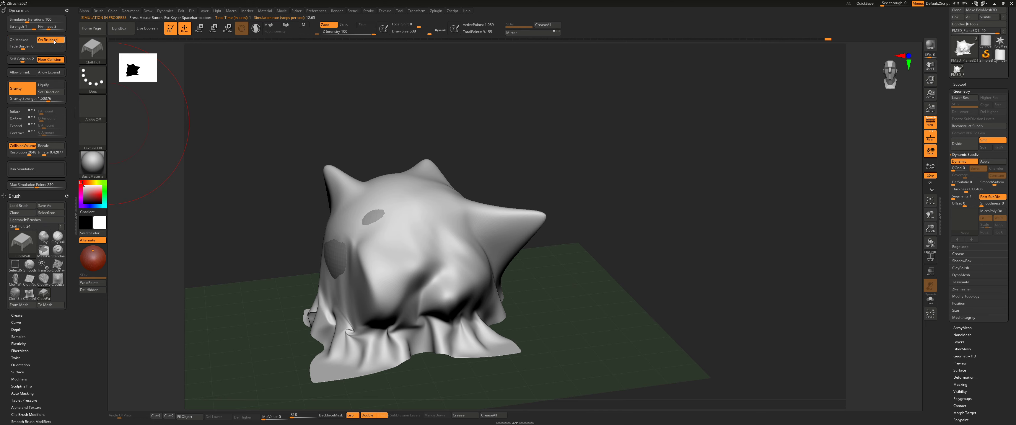
- Enlarge the Draw Size to 629 and pull the cloth's front and side with the ClothPull brush
mouse_move(347, 197)
mouse_down()
mouse_move(396, 214)
mouse_move(383, 247)
mouse_up()
key(s)
drag(345, 273, 349, 274)
right_drag(350, 272, 327, 287)
drag(344, 262, 332, 263)
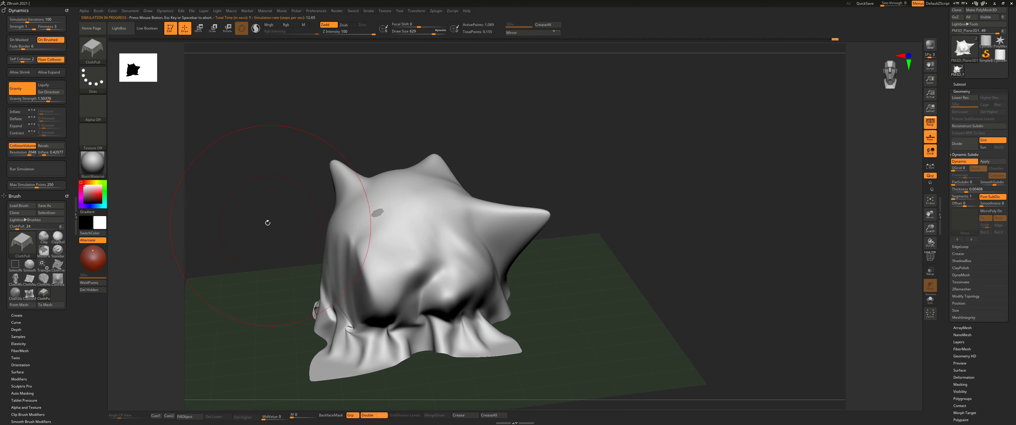
drag(267, 223, 181, 182)
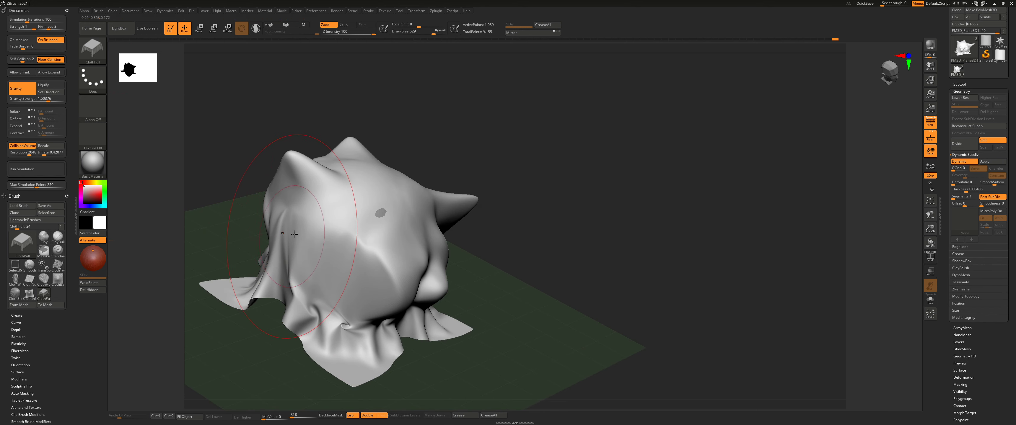
right_drag(294, 234, 123, 109)
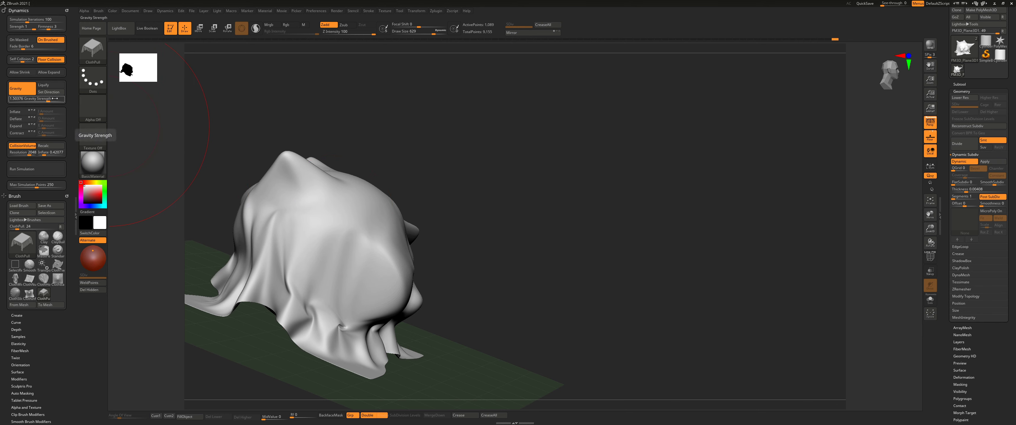
- Raise the Gravity Strength to about 5 and run the simulation with Self Collision at 0 and at a higher value
drag(49, 101, 51, 101)
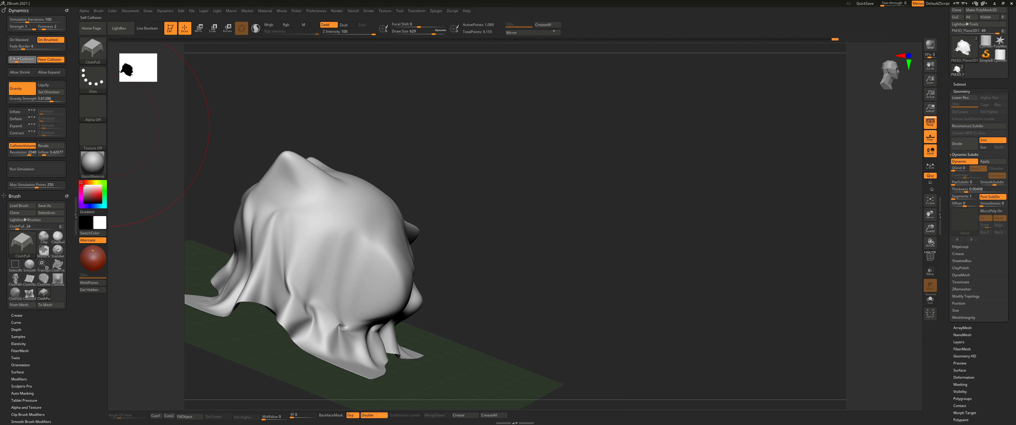
click(34, 170)
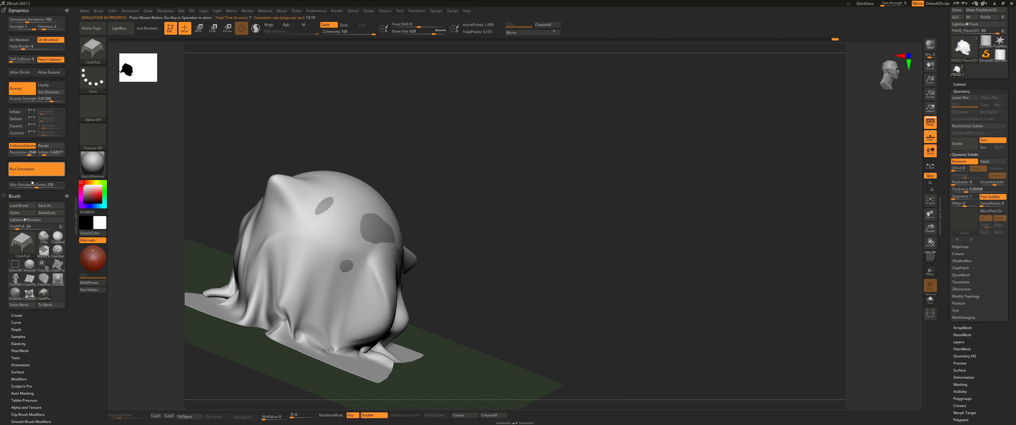
click(36, 172)
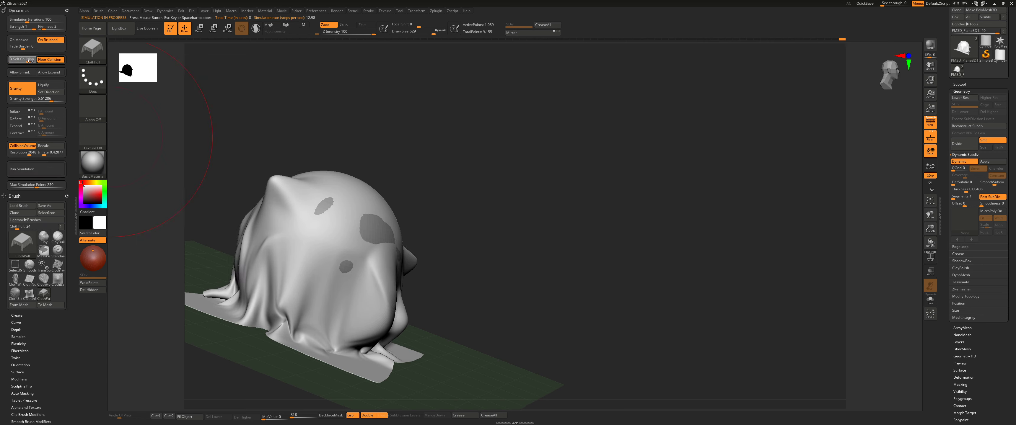
click(48, 172)
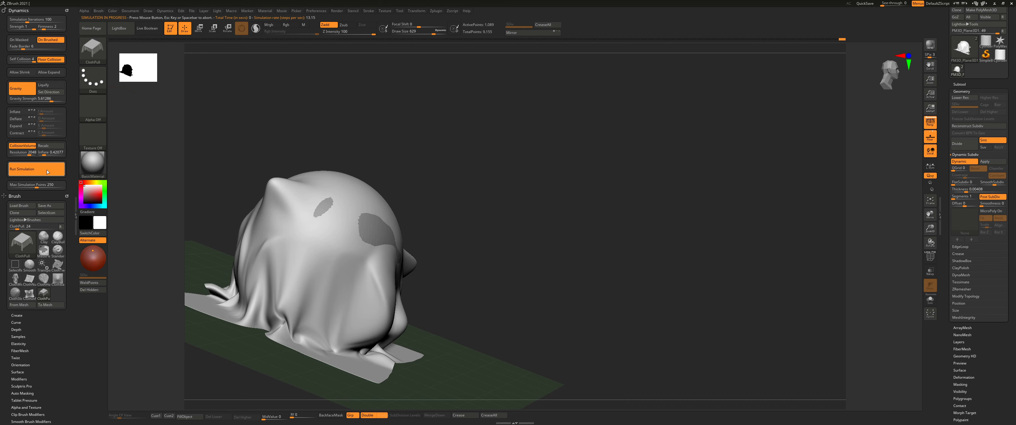
- Pull the cloth from several sides with ClothPull, reducing the Draw Size to 422
click(443, 196)
drag(458, 188, 412, 171)
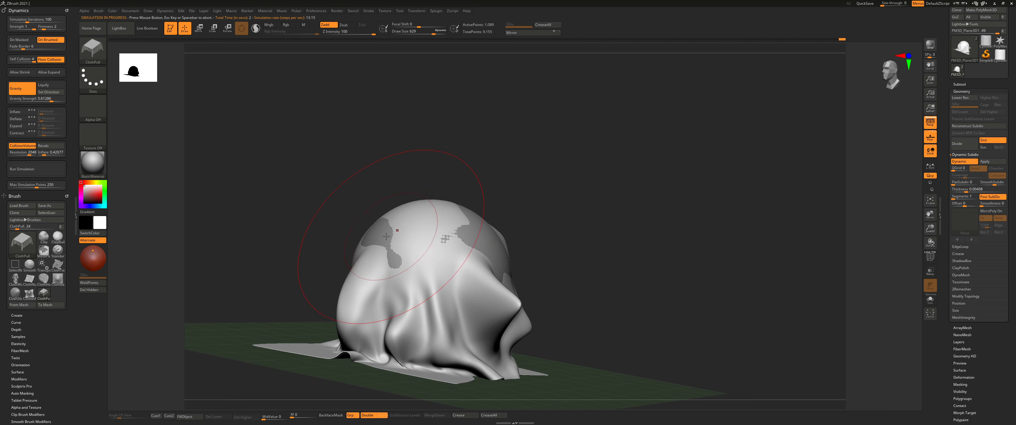
drag(386, 237, 389, 228)
drag(438, 178, 473, 179)
drag(465, 227, 464, 223)
mouse_move(489, 212)
right_down()
mouse_move(467, 207)
mouse_move(503, 212)
mouse_move(469, 191)
mouse_move(550, 180)
mouse_move(455, 220)
mouse_move(462, 242)
right_up()
key(s)
drag(399, 245, 393, 245)
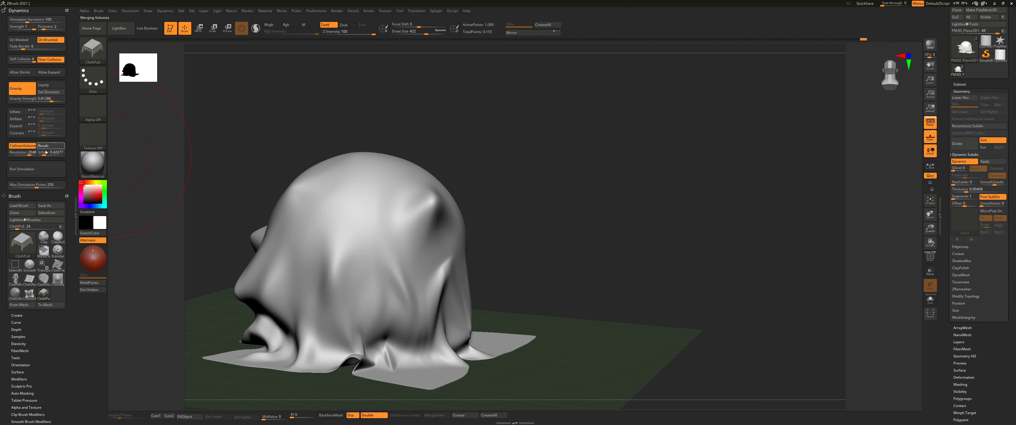
- Rerun the simulation with Self Collision at 2 and lower the collision volume Inflate to 0.27777
click(31, 172)
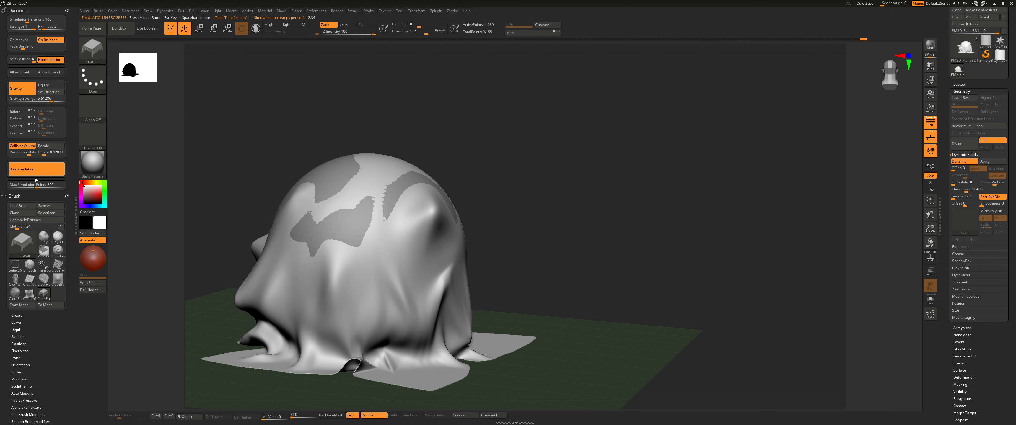
click(35, 170)
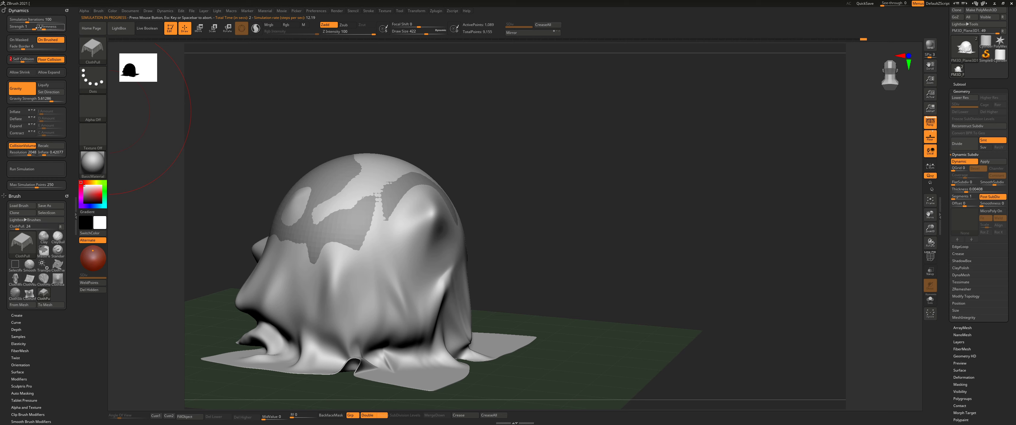
scroll(68, 126, down, 2)
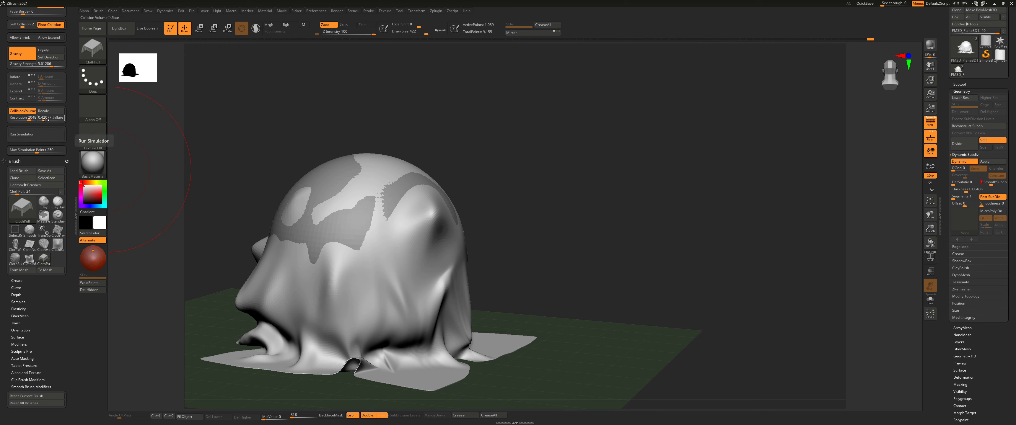
click(25, 136)
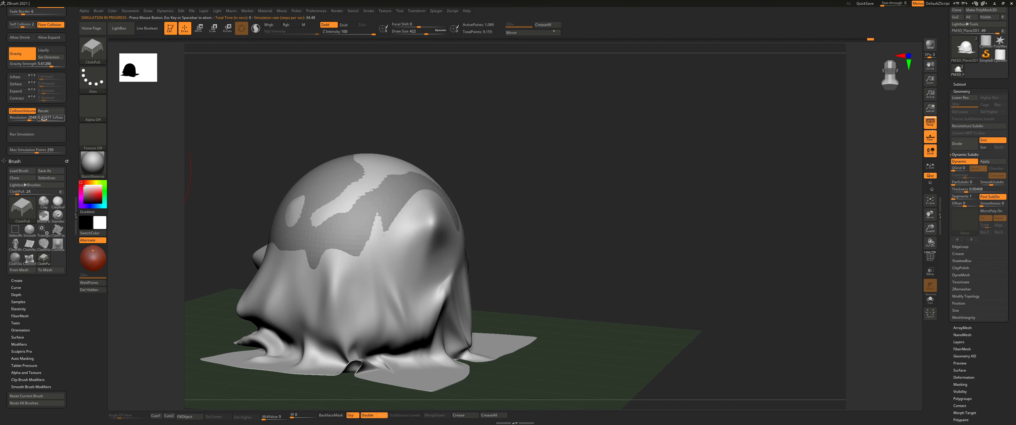
click(29, 135)
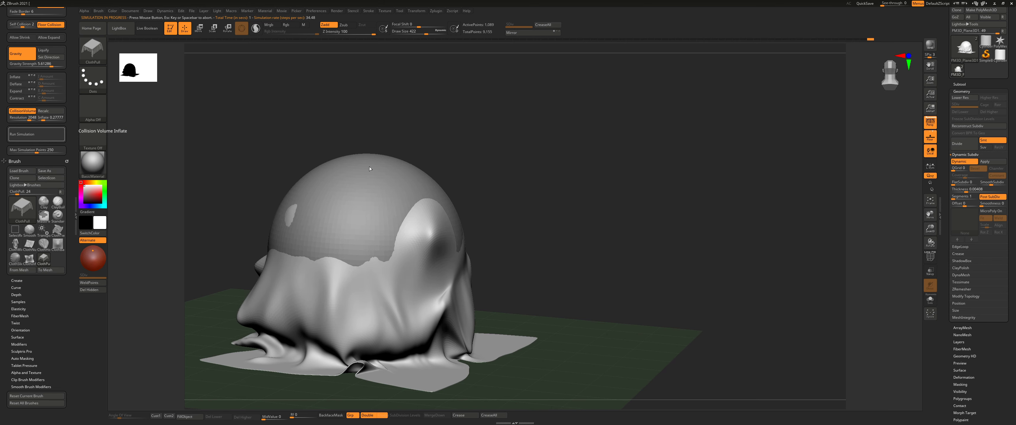
- Enlarge the Draw Size to 878 and pull the front and side of the settled cloth with ClothPull
key(s)
mouse_move(371, 221)
mouse_down()
mouse_move(349, 220)
mouse_move(395, 217)
mouse_move(359, 191)
mouse_move(354, 221)
mouse_up()
right_drag(354, 220, 291, 225)
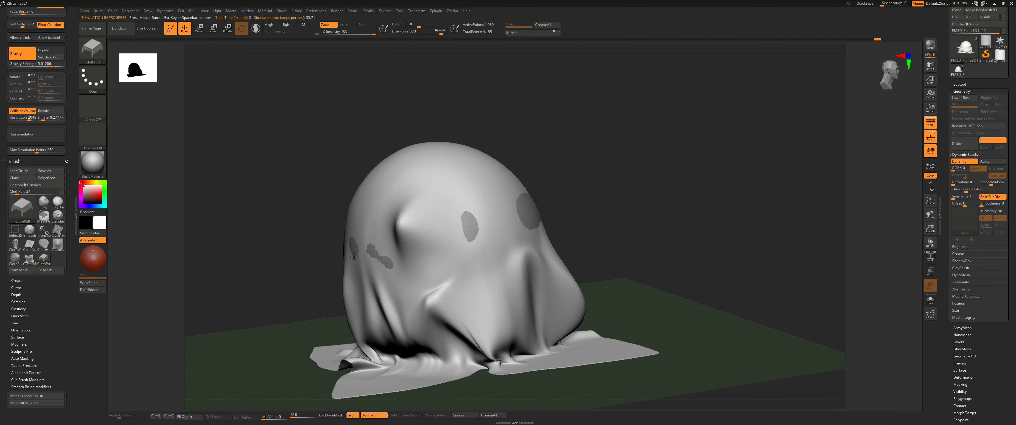
drag(454, 221, 471, 213)
right_drag(445, 215, 465, 215)
drag(466, 213, 441, 187)
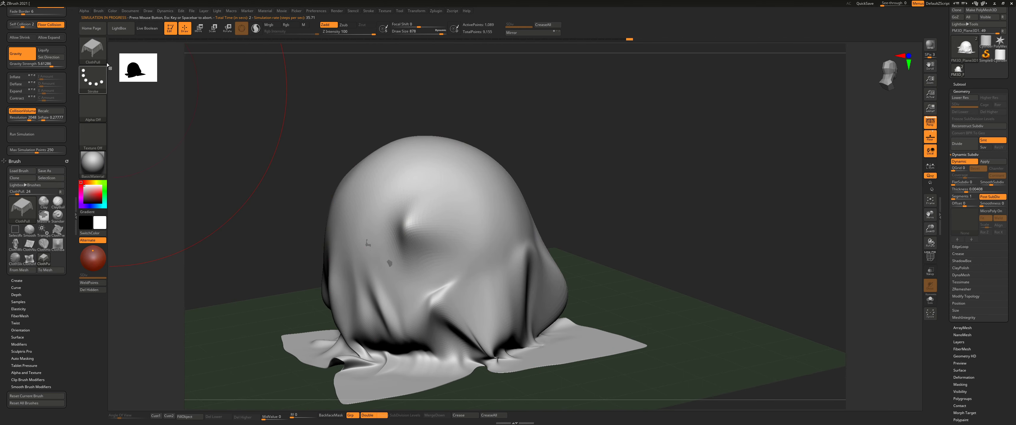
- Choose the ClothPinch brush and pinch folds into the front of the cloth, trying Draw Sizes 167 and 550
click(102, 56)
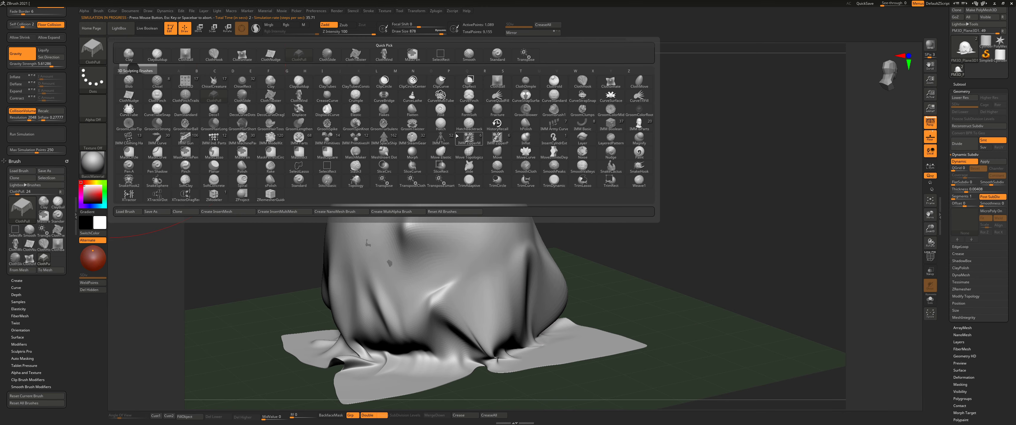
click(157, 98)
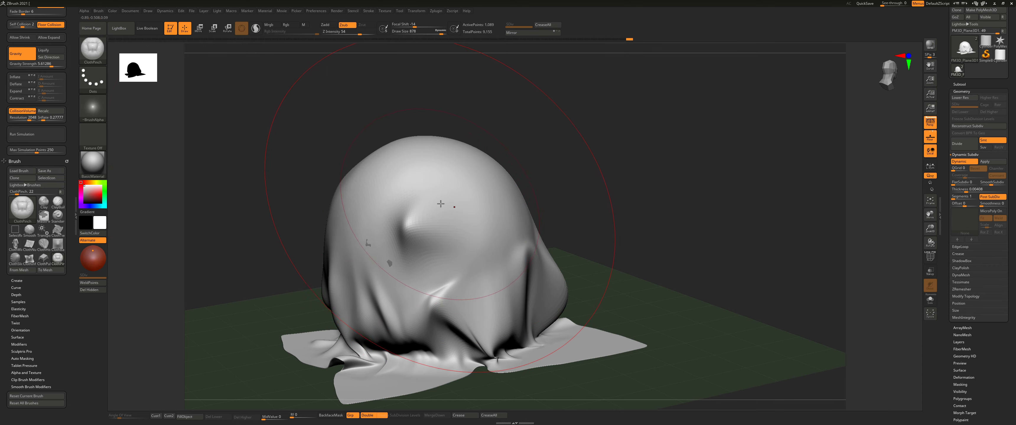
key(s)
mouse_move(440, 204)
mouse_down()
mouse_move(395, 206)
mouse_move(415, 206)
mouse_up()
right_drag(467, 176, 469, 241)
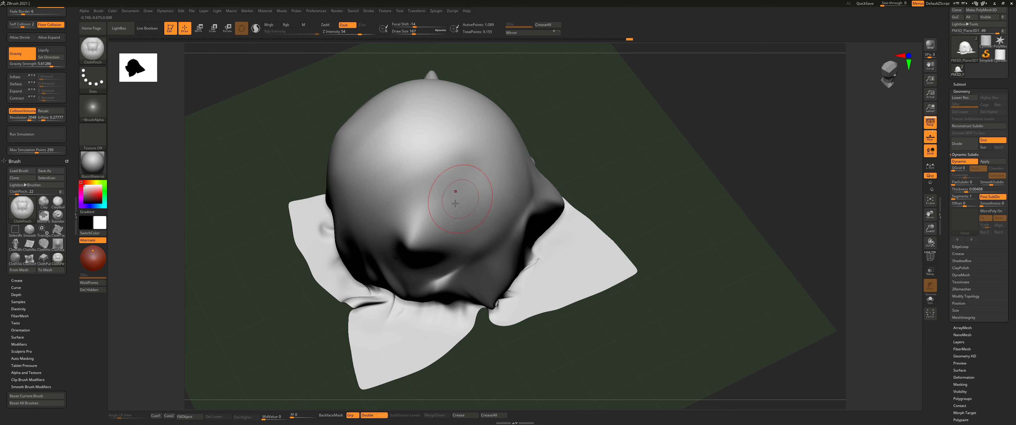
right_drag(455, 203, 454, 147)
key(s)
drag(425, 239, 440, 244)
mouse_move(453, 191)
mouse_down()
mouse_move(452, 224)
mouse_move(486, 304)
mouse_up()
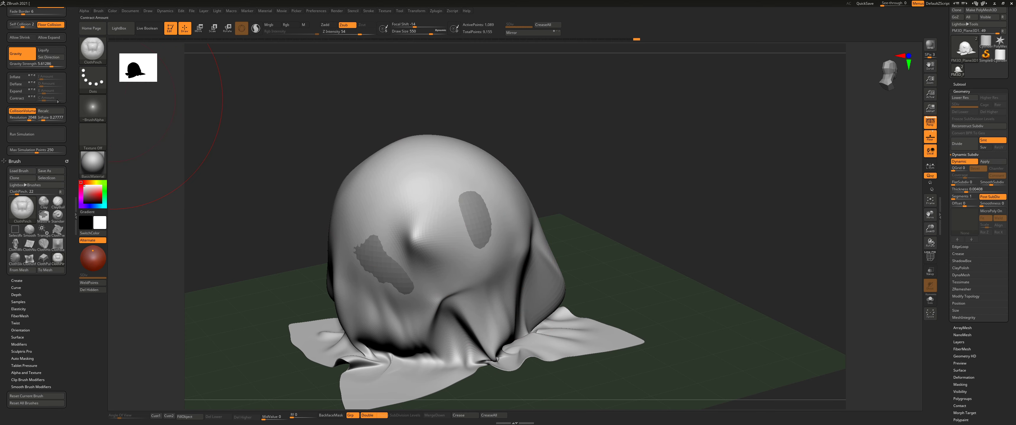
- Try another ClothPinch stroke across the front of the cloth and undo it
scroll(70, 63, up, 3)
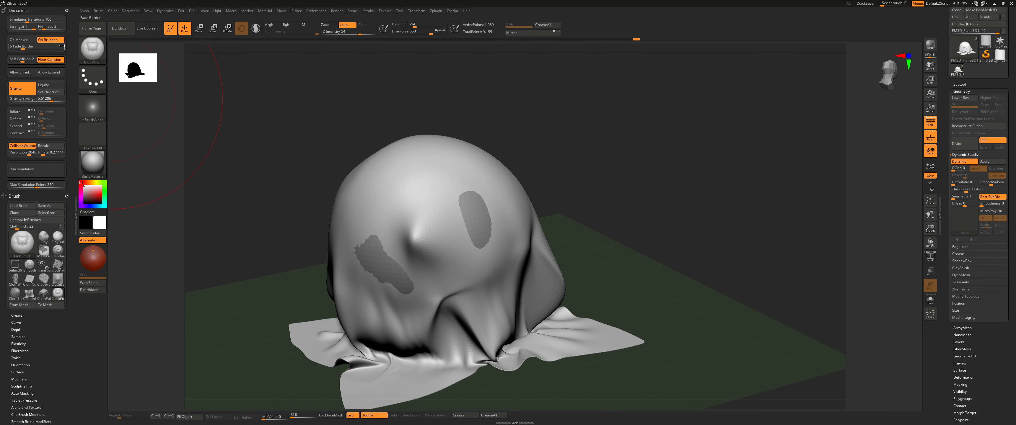
alt+right_drag(504, 264, 381, 200)
drag(495, 232, 490, 220)
right_drag(490, 221, 541, 235)
key(ctrl+z)
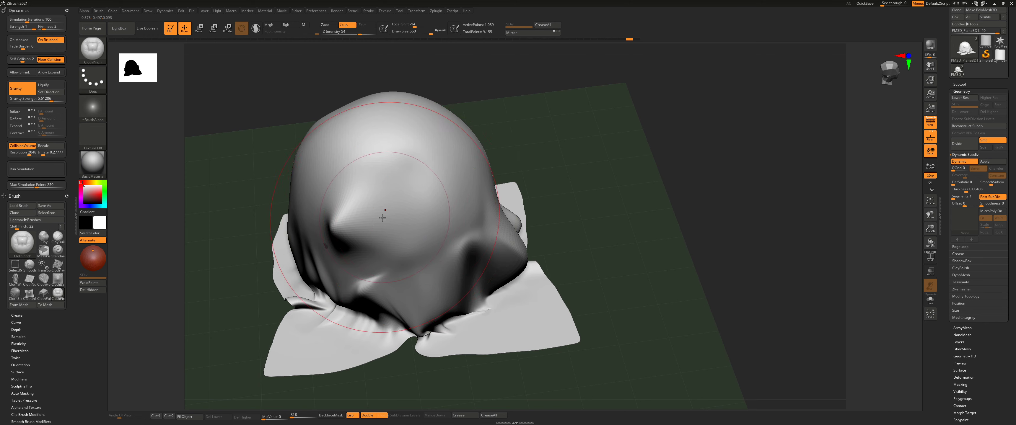
- Reduce the Draw Size to 338, try a ClothPinch stroke along the cloth's side, and undo it
right_drag(381, 215, 373, 230)
alt+right_drag(373, 230, 451, 232)
key(s)
drag(395, 234, 386, 233)
drag(320, 230, 372, 219)
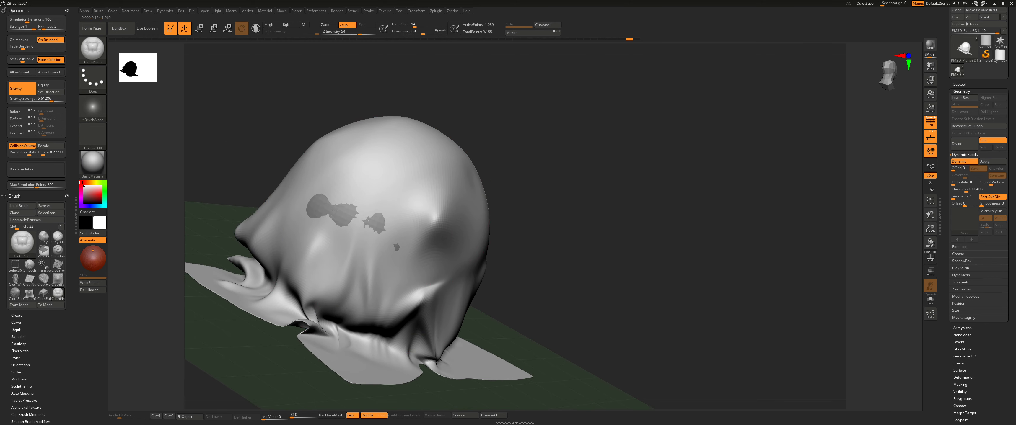
key(ctrl+z)
- Roll the undo history back to the thin flat cloth above the sphere and accept discarding the newer history entries
right_drag(382, 160, 324, 131)
ctrl+drag(325, 132, 340, 102)
mouse_move(340, 102)
right_down()
mouse_move(403, 172)
mouse_move(483, 187)
mouse_move(465, 204)
mouse_move(447, 154)
mouse_move(500, 134)
right_up()
mouse_move(629, 39)
mouse_down()
mouse_move(119, 41)
mouse_move(152, 41)
mouse_up()
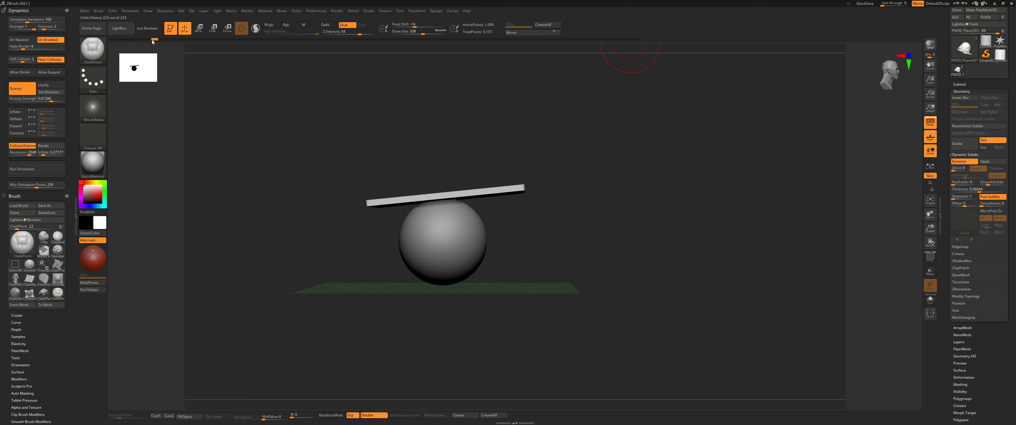
right_drag(380, 113, 253, 80)
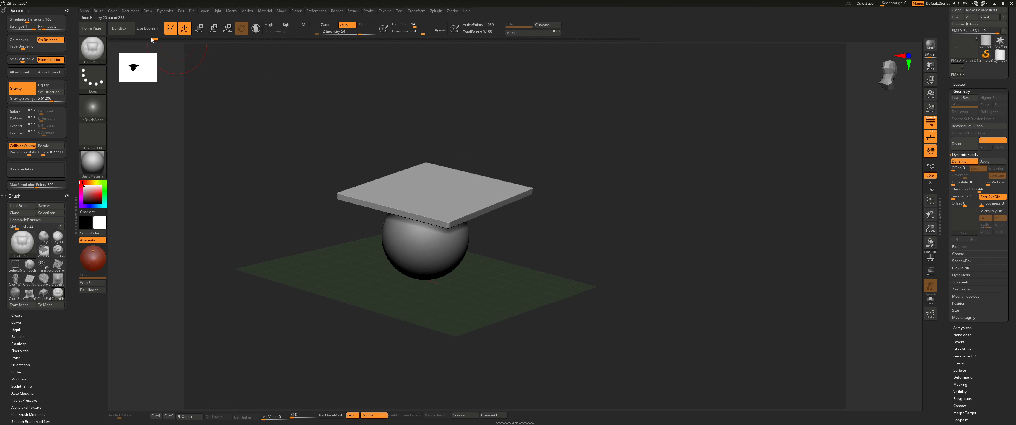
drag(150, 37, 166, 39)
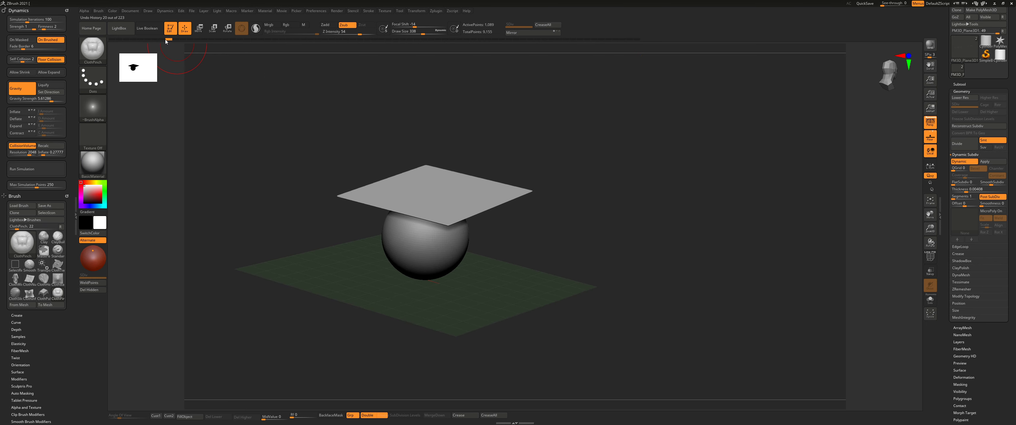
ctrl+right_drag(276, 67, 298, 98)
ctrl+drag(298, 99, 293, 127)
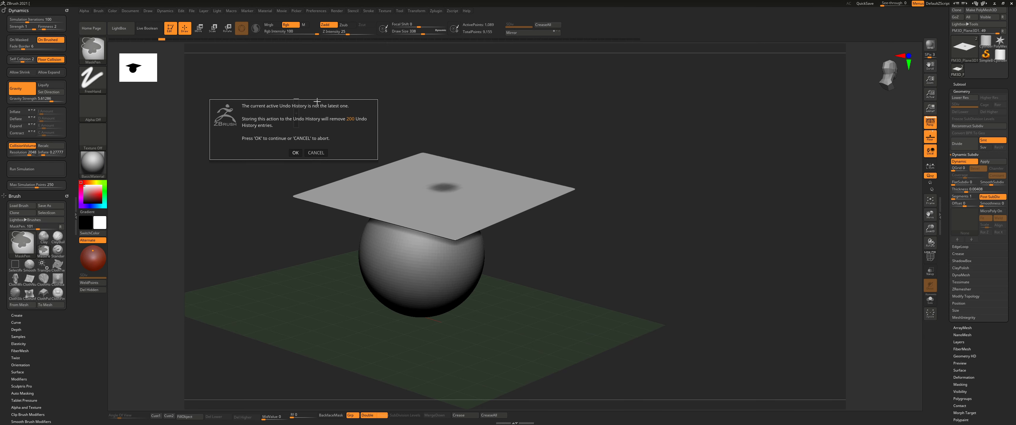
click(296, 152)
- Run the simulation from a front view until the flat cloth drapes over the sphere, and stop it
shift+drag(352, 118, 369, 118)
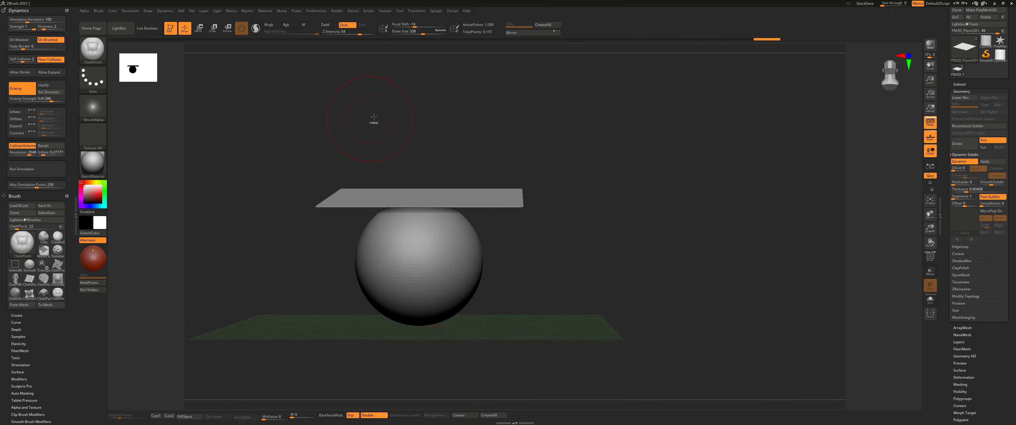
click(38, 169)
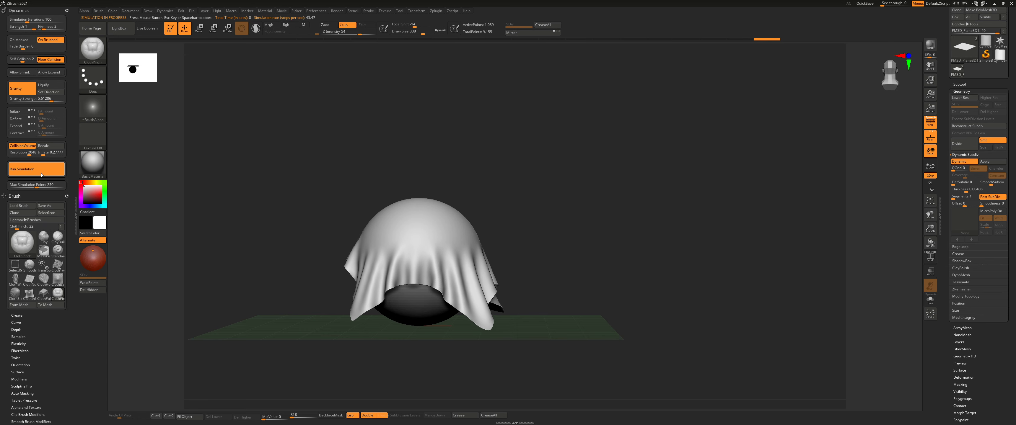
click(33, 177)
- Choose the DamStandard brush and reduce the Draw Size to about 80 for sculpting on the draped cloth
right_drag(525, 201, 450, 171)
key(s)
mouse_move(394, 200)
mouse_down()
mouse_move(376, 201)
mouse_move(389, 197)
mouse_up()
key(b)
key(d)
key(s)
key(s)
mouse_move(402, 161)
mouse_down()
mouse_move(380, 194)
mouse_move(395, 209)
mouse_move(394, 191)
mouse_move(366, 232)
mouse_up()
key(s)
- Carve creases across the top and sides of the draped cloth with DamStandard, with the simulation reacting On Brushed
right_drag(439, 162, 388, 188)
drag(425, 191, 501, 162)
right_drag(501, 159, 429, 162)
drag(433, 161, 333, 169)
right_drag(333, 169, 408, 155)
drag(372, 194, 303, 200)
right_drag(342, 181, 290, 190)
mouse_move(439, 185)
right_down()
mouse_move(424, 191)
mouse_move(432, 196)
right_up()
drag(429, 202, 450, 198)
right_drag(436, 198, 482, 186)
mouse_move(476, 177)
mouse_down()
mouse_move(418, 142)
mouse_move(410, 148)
mouse_up()
right_drag(428, 195, 454, 192)
drag(429, 193, 453, 205)
right_drag(453, 204, 521, 177)
drag(524, 185, 568, 221)
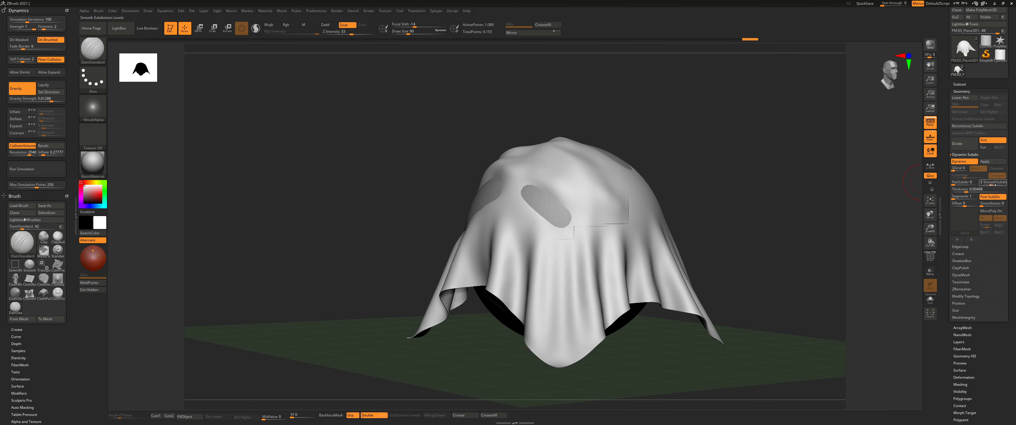
right_drag(643, 151, 492, 166)
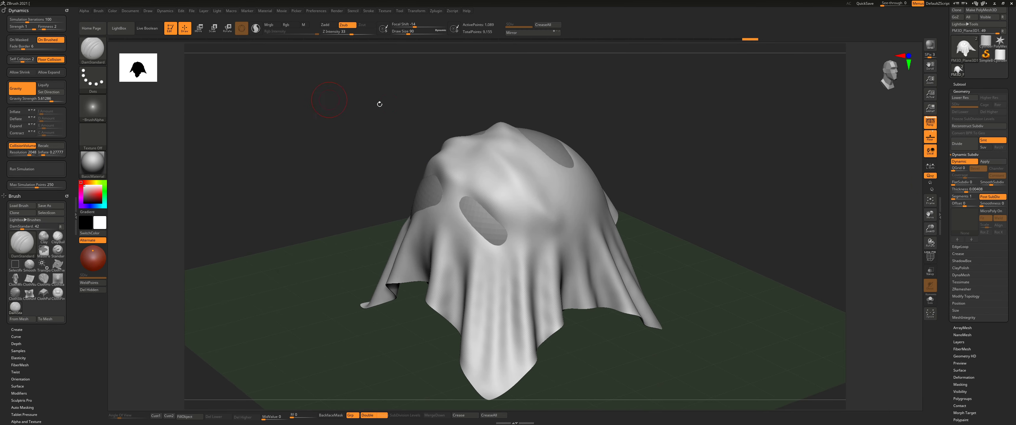
- Choose the ClothPull brush, pull at the draped cloth's surface and reduce the Draw Size to 149
click(90, 57)
click(93, 51)
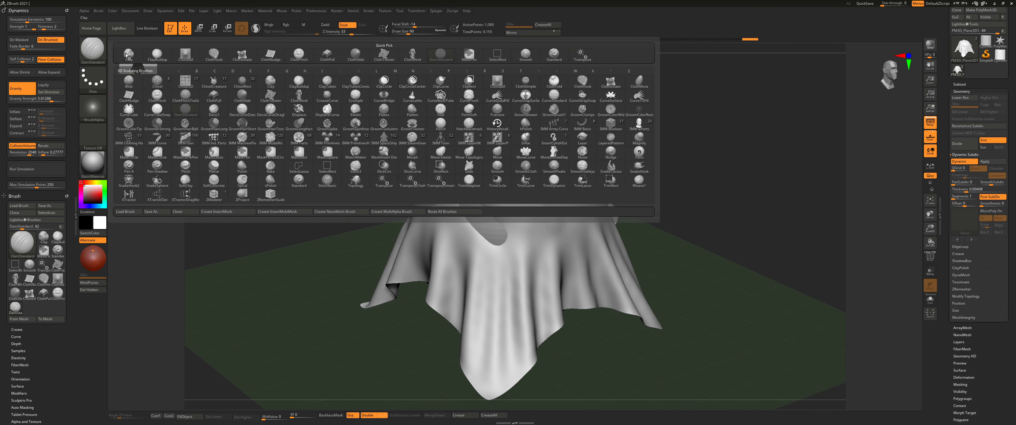
click(216, 102)
drag(454, 209, 478, 202)
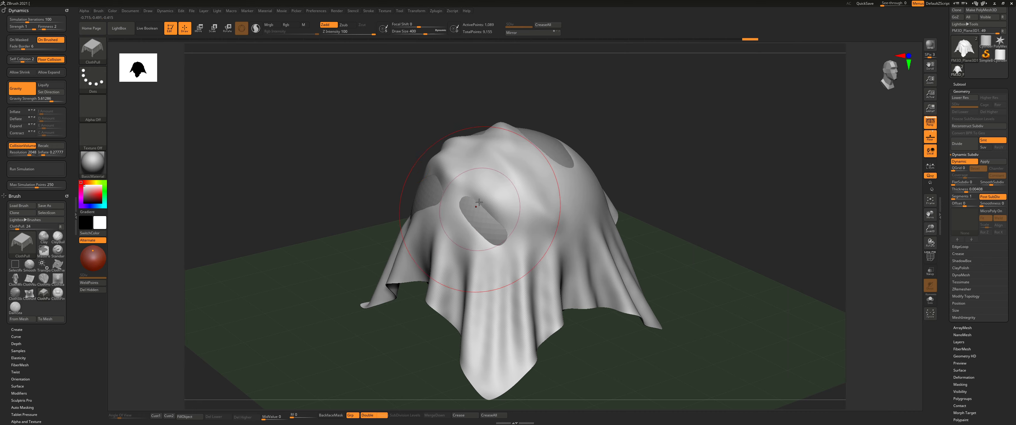
drag(419, 114, 578, 125)
drag(600, 184, 509, 212)
key(s)
- Choose the Standard brush and reduce the Draw Size to 37
click(94, 51)
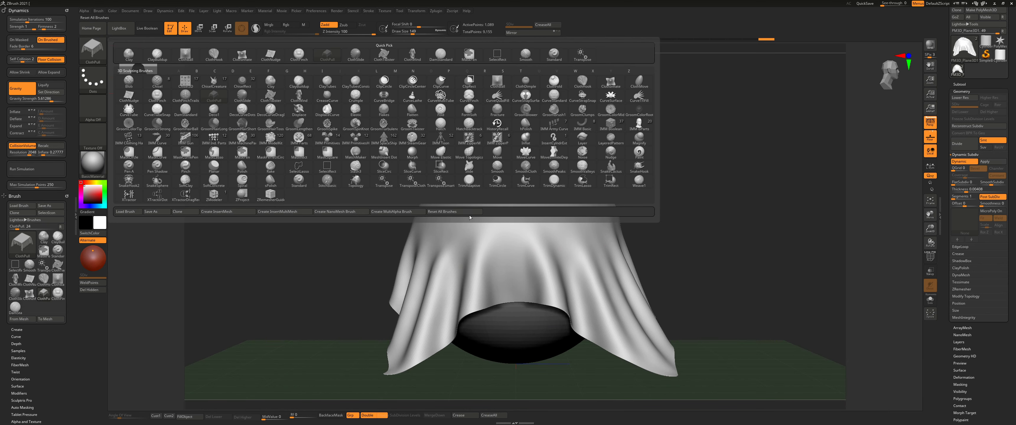
key(b)
key(s)
key(t)
key(s)
drag(498, 228, 485, 224)
- Sculpt short strokes over the top and sides of the draped cloth with the Standard brush
right_drag(553, 207, 454, 215)
drag(453, 216, 469, 215)
mouse_move(470, 214)
right_down()
mouse_move(449, 207)
mouse_move(459, 245)
right_up()
drag(427, 229, 385, 224)
mouse_move(298, 132)
right_down()
mouse_move(327, 138)
mouse_move(358, 109)
right_up()
mouse_move(358, 109)
mouse_down()
mouse_move(350, 147)
mouse_move(374, 152)
mouse_up()
mouse_move(381, 150)
right_down()
mouse_move(401, 163)
mouse_move(388, 147)
right_up()
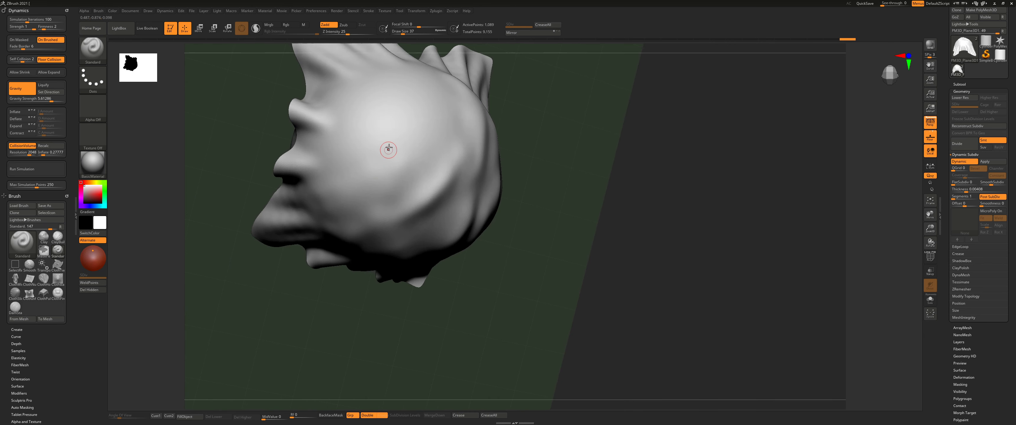
mouse_move(388, 148)
mouse_down()
mouse_move(410, 139)
mouse_move(413, 156)
mouse_up()
right_drag(420, 160, 430, 180)
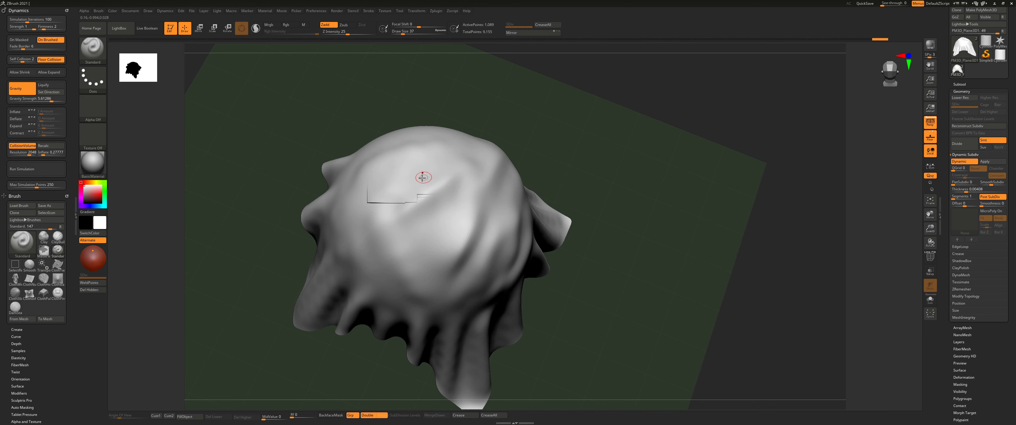
- Enlarge the Draw Size to 87 and sculpt more raised and inverted Standard brush strokes around the cloth over the sphere
right_drag(447, 214, 418, 243)
key(bracketright)
key(bracketright)
key(bracketright)
key(bracketright)
key(bracketright)
key(bracketright)
alt+drag(404, 250, 405, 257)
right_drag(404, 258, 429, 231)
mouse_move(429, 231)
mouse_down()
mouse_move(367, 267)
mouse_move(427, 255)
mouse_up()
right_drag(444, 244, 462, 277)
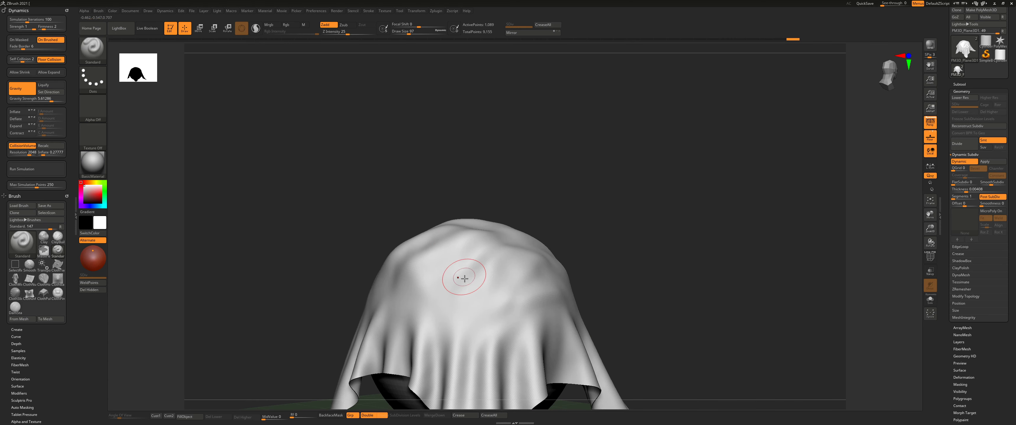
drag(463, 277, 431, 290)
alt+right_drag(552, 231, 418, 255)
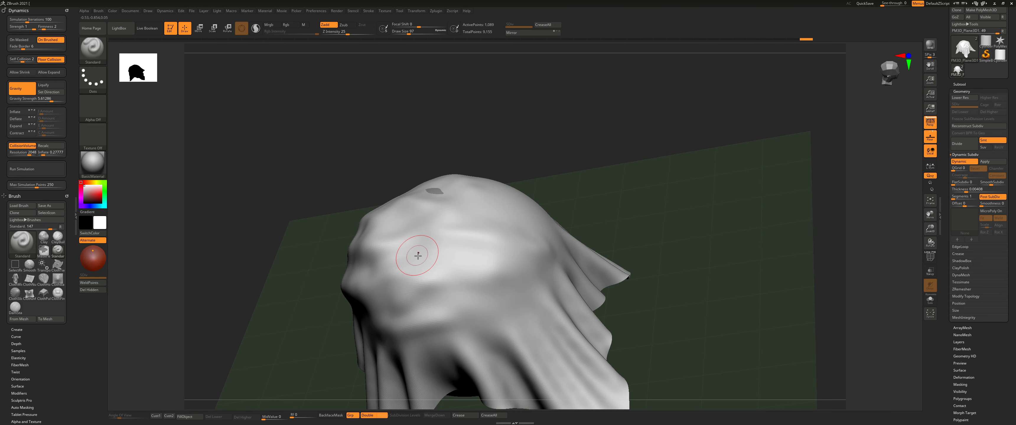
mouse_move(449, 235)
mouse_down()
mouse_move(424, 242)
mouse_move(472, 246)
mouse_up()
- Choose the DamStandard brush and carve creases across the upper part and front of the draped cloth
key(b)
key(d)
key(s)
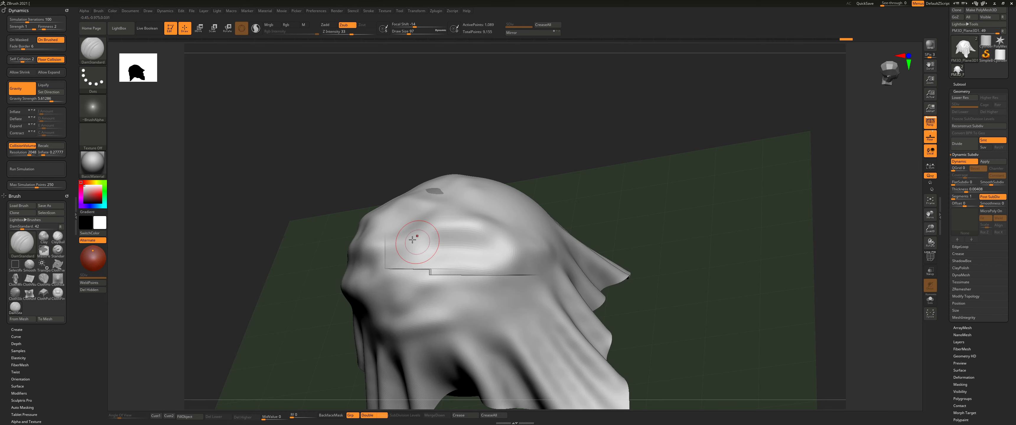
right_drag(512, 235, 494, 213)
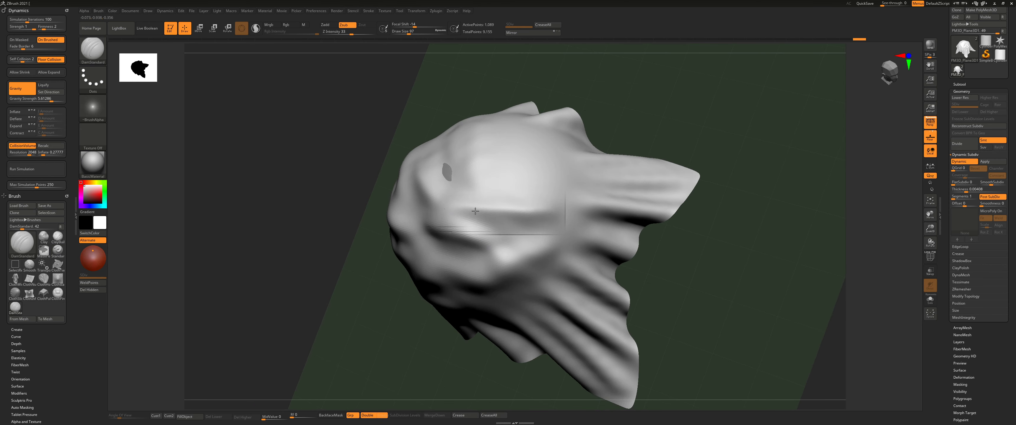
drag(490, 184, 570, 201)
right_drag(544, 182, 530, 226)
drag(462, 199, 570, 199)
right_drag(457, 189, 469, 251)
mouse_move(435, 253)
mouse_down()
mouse_move(503, 252)
mouse_move(454, 256)
mouse_move(425, 277)
mouse_move(446, 280)
mouse_up()
- Increase the Draw Size to about 136 and carve a crease up the side of the cloth with DamStandard
key(s)
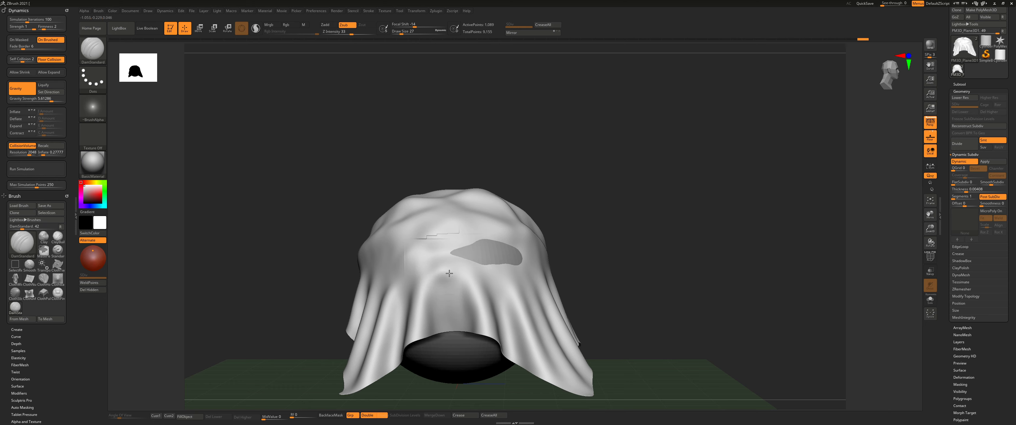
mouse_move(449, 273)
ctrl+right_down()
mouse_move(442, 254)
mouse_move(383, 279)
ctrl+right_up()
key(s)
mouse_move(383, 280)
mouse_down()
mouse_move(391, 287)
mouse_move(369, 266)
mouse_move(340, 259)
mouse_move(359, 214)
mouse_move(391, 227)
mouse_up()
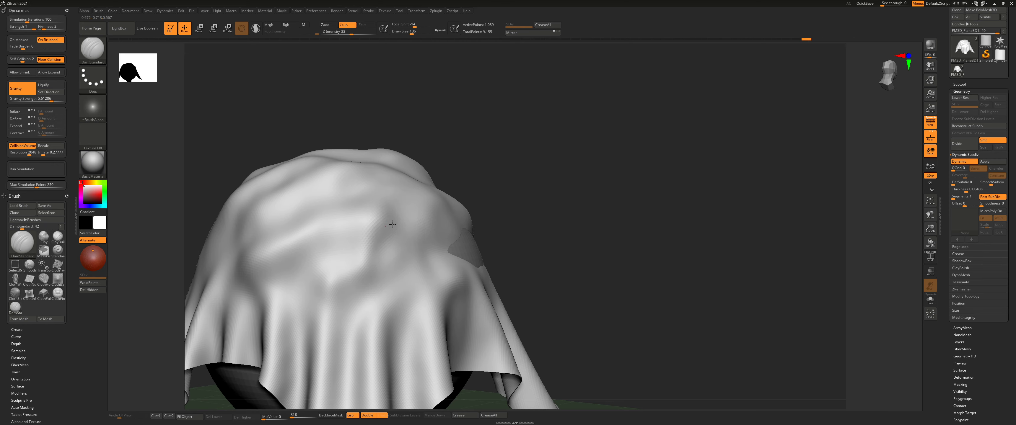
- Set SmoothCloth as the smoothing brush and increase the Draw Size to 280
click(105, 58)
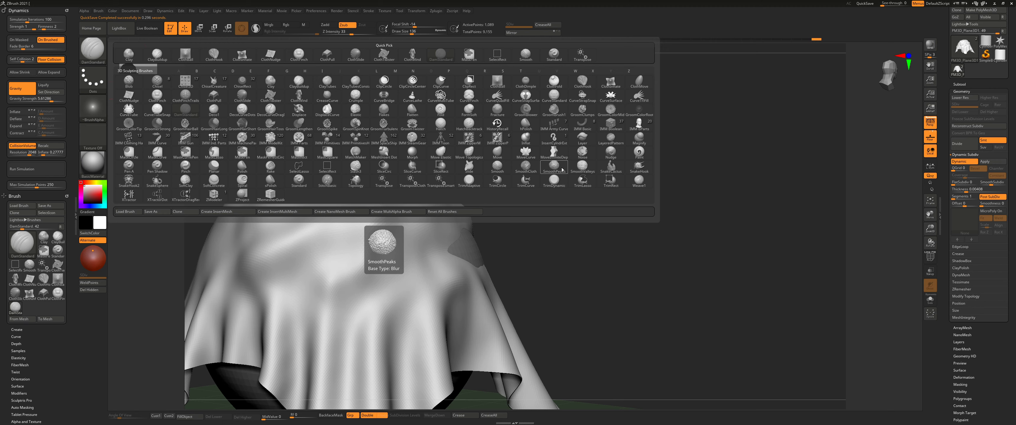
click(531, 172)
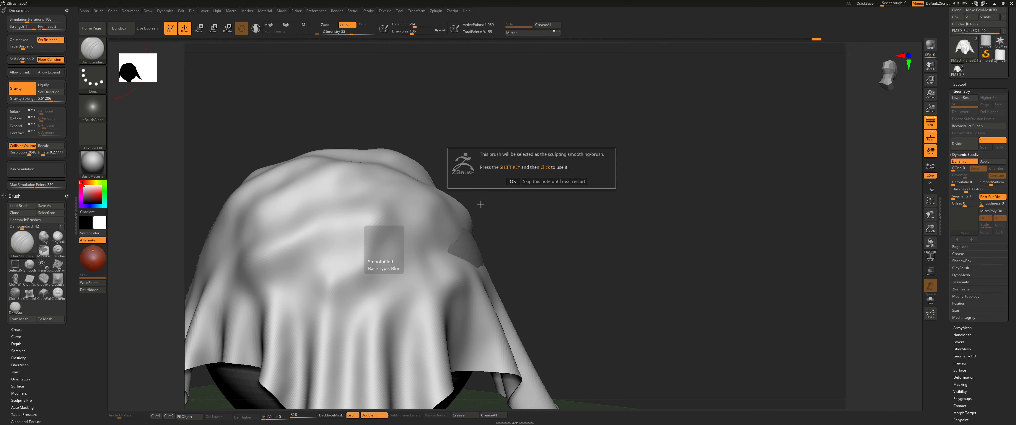
click(512, 182)
key(s)
drag(375, 295, 384, 294)
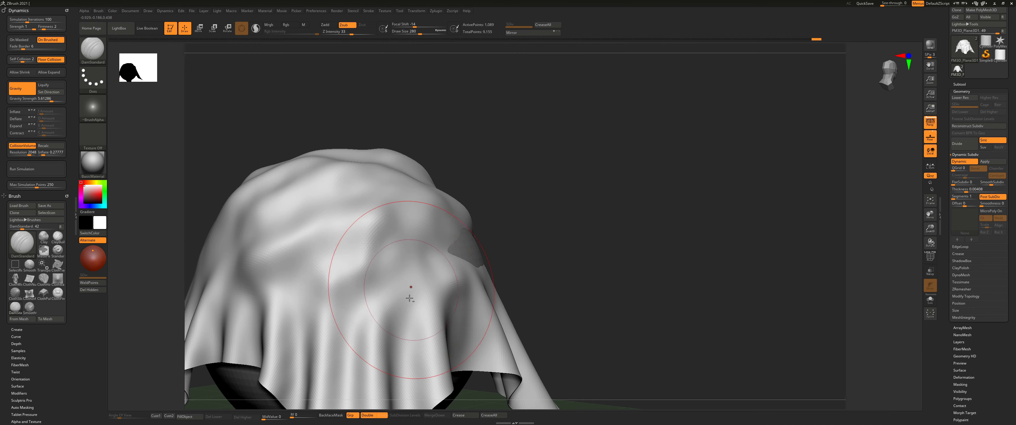
alt+right_drag(410, 289, 417, 189)
right_drag(417, 250, 357, 260)
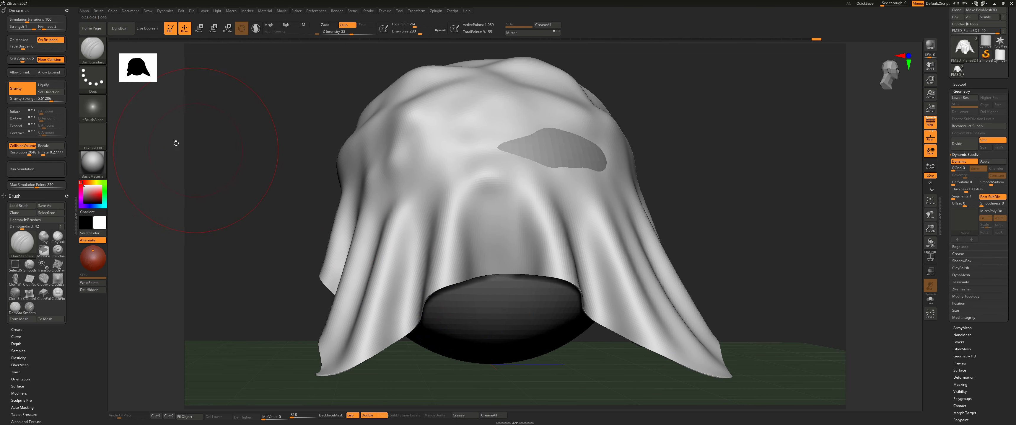
- Smooth the folds around the lower edge, top and sides of the draped cloth with SmoothCloth
key(shift)
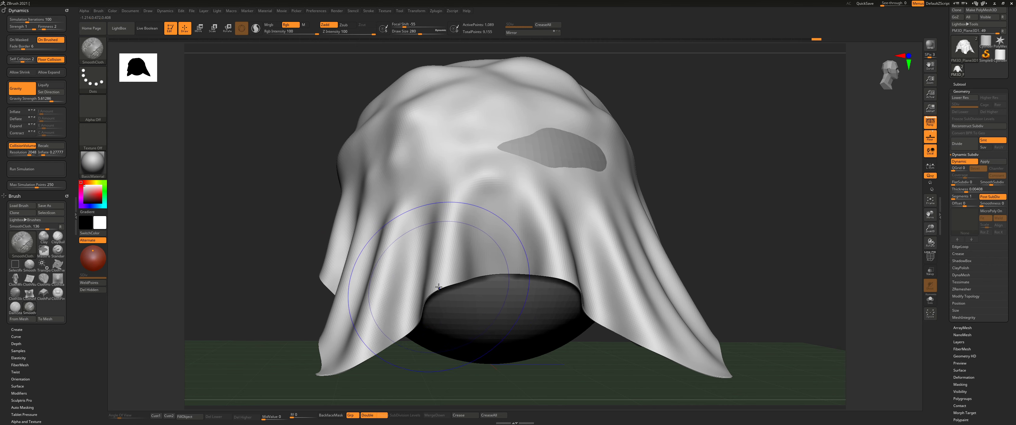
shift+drag(436, 290, 438, 285)
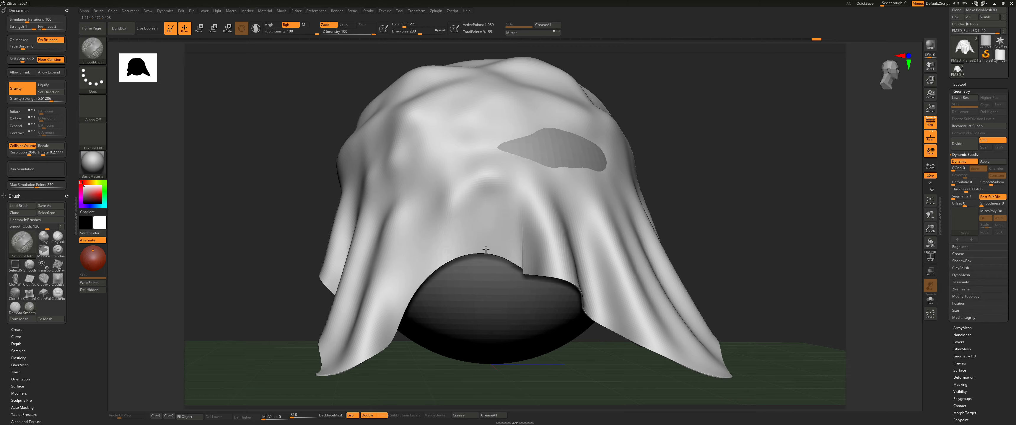
mouse_move(544, 239)
right_down()
mouse_move(597, 279)
mouse_move(605, 309)
mouse_move(521, 284)
right_up()
mouse_move(485, 249)
shift+mouse_down()
mouse_move(445, 249)
mouse_move(545, 154)
mouse_move(527, 123)
shift+mouse_up()
shift+drag(392, 155, 369, 134)
mouse_move(369, 134)
right_down()
mouse_move(425, 158)
mouse_move(434, 174)
right_up()
mouse_move(374, 204)
shift+mouse_down()
mouse_move(383, 201)
mouse_move(277, 114)
shift+mouse_up()
mouse_move(300, 130)
right_down()
mouse_move(417, 175)
mouse_move(430, 213)
right_up()
mouse_move(406, 158)
shift+mouse_down()
mouse_move(447, 104)
mouse_move(395, 142)
shift+mouse_up()
mouse_move(397, 147)
right_down()
mouse_move(406, 199)
mouse_move(410, 177)
mouse_move(383, 218)
right_up()
mouse_move(366, 206)
shift+mouse_down()
mouse_move(347, 135)
mouse_move(384, 169)
shift+mouse_up()
right_drag(385, 169, 442, 199)
- Undo the last six SmoothCloth strokes on the draped cloth
key(ctrl)
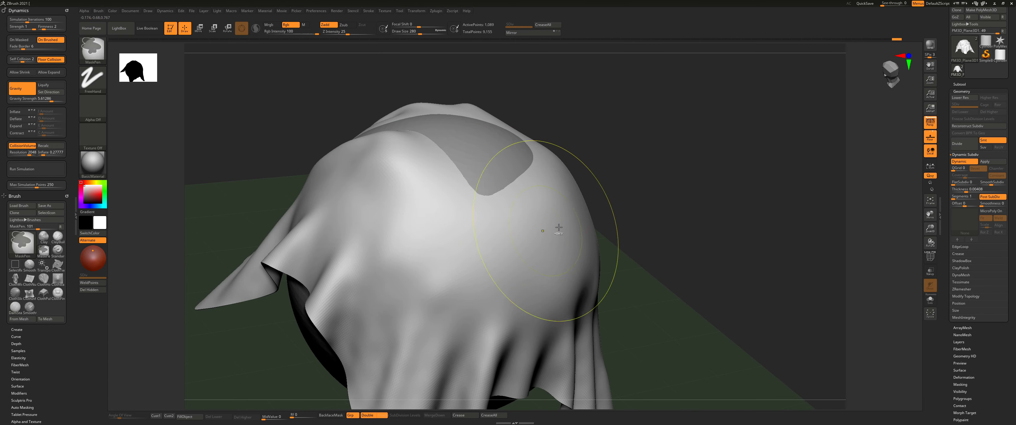
key(ctrl+z)
key(ctrl+z)
key(ctrl+z)
key(ctrl+z)
key(ctrl+z)
key(ctrl+z)
right_drag(626, 257, 358, 190)
- Select SmoothCloth as the smoothing brush again and accept the notice
click(104, 53)
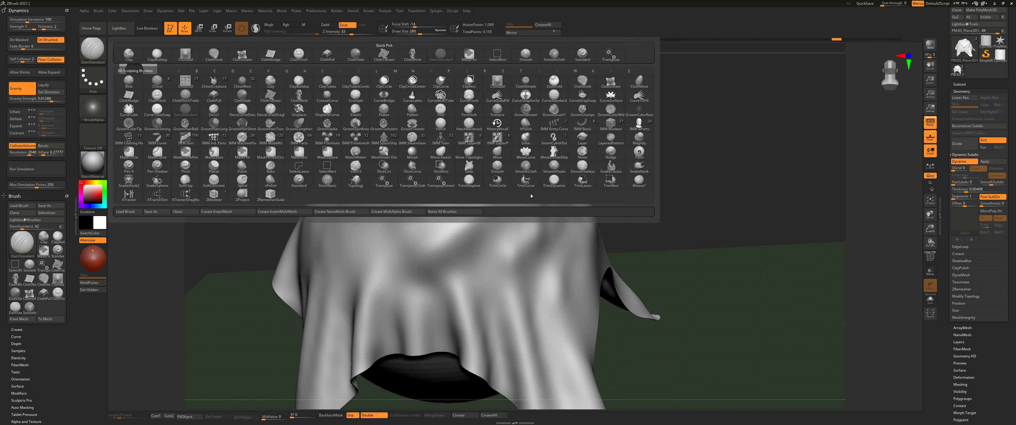
click(527, 169)
click(507, 182)
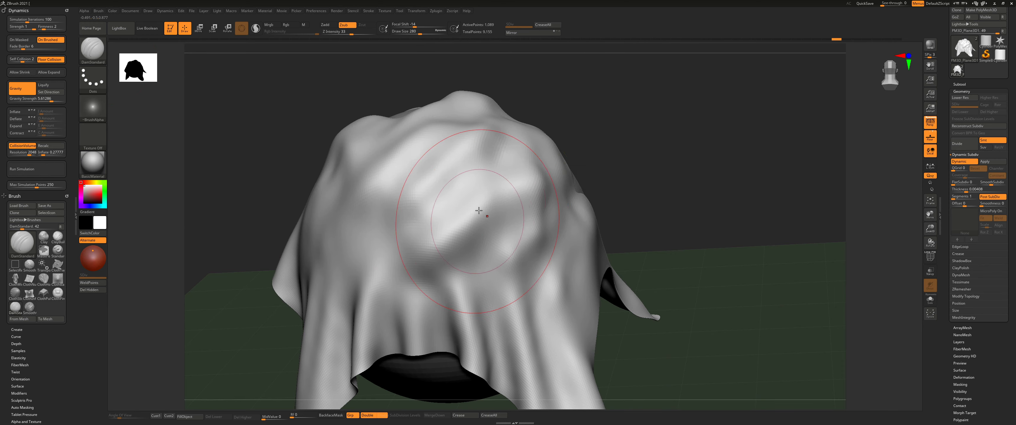
- Set SmoothPeaks as the smoothing brush and reduce the Draw Size to 192
click(95, 58)
click(186, 110)
click(96, 55)
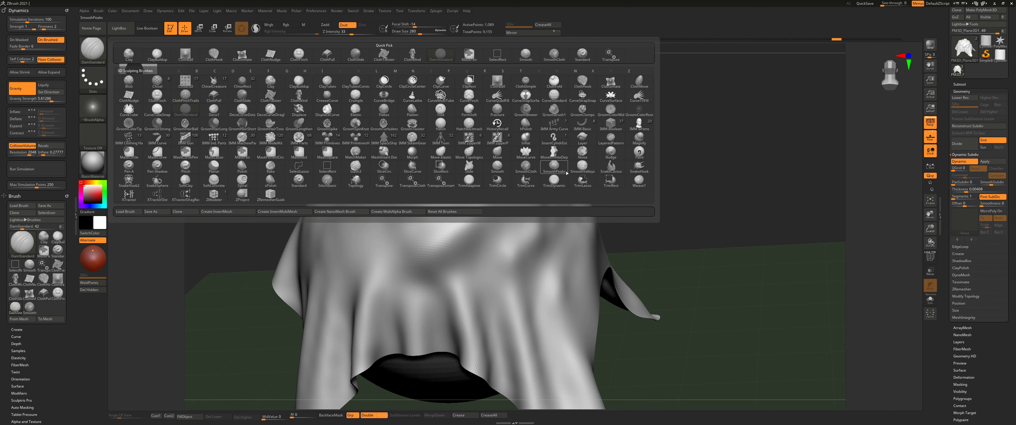
mouse_move(552, 174)
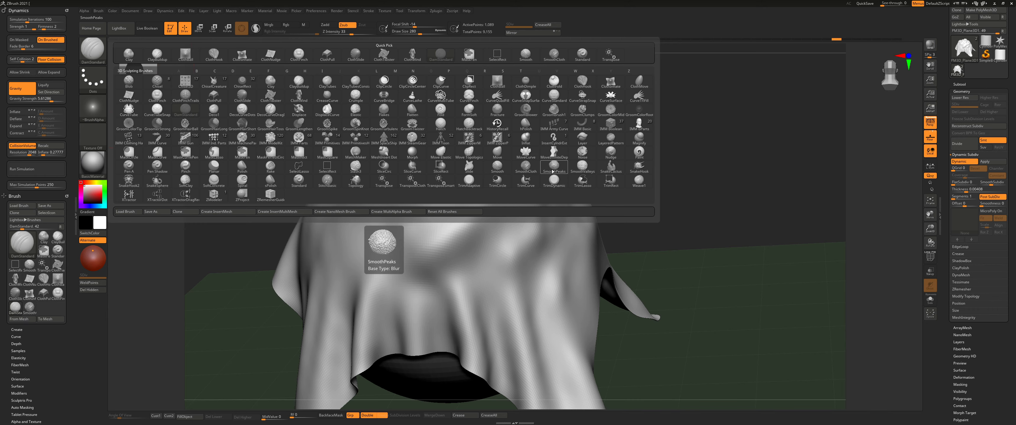
click(552, 172)
click(533, 182)
key(s)
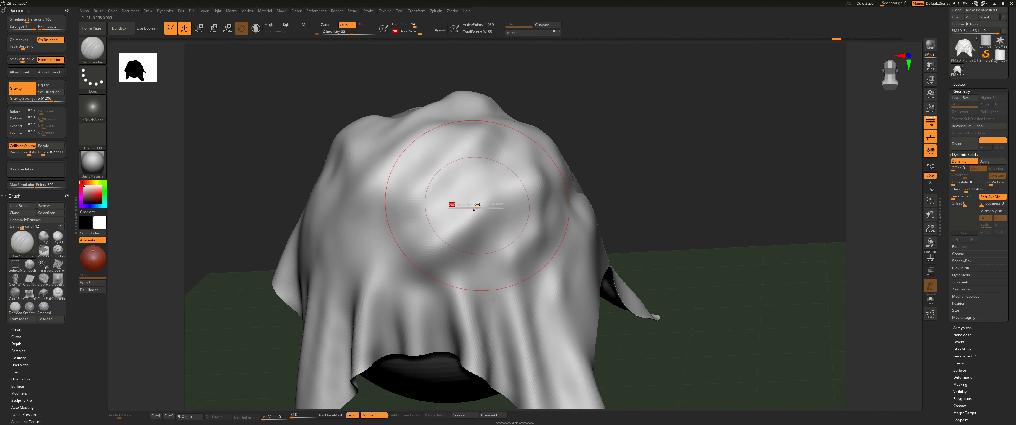
drag(476, 205, 471, 206)
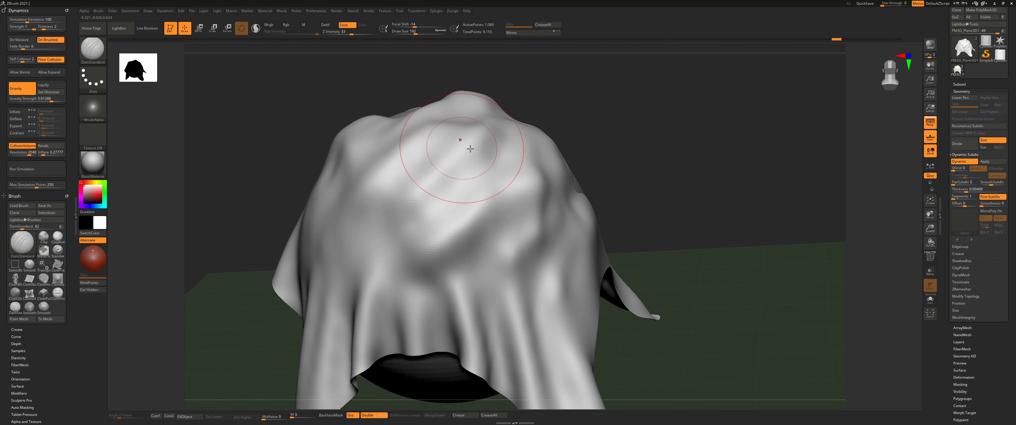
- Smooth the bumps on the front and crown of the draped cloth with SmoothPeaks
key(shift)
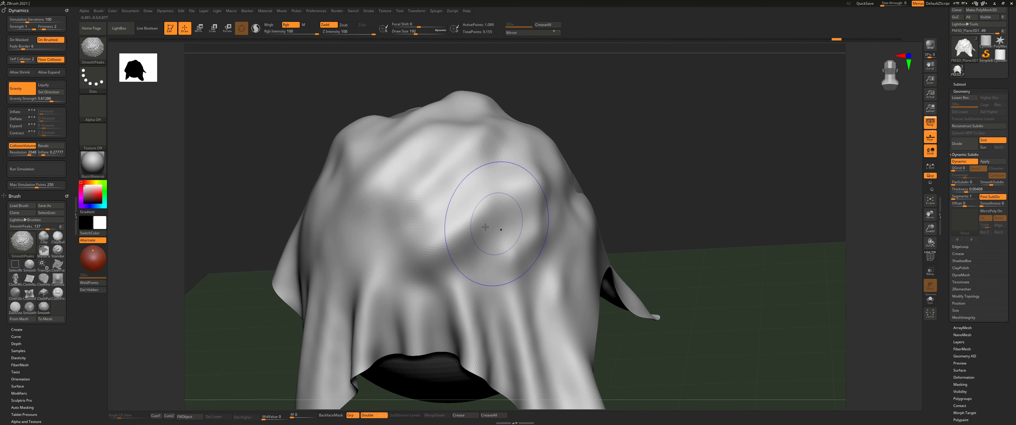
mouse_move(466, 232)
shift+mouse_down()
mouse_move(427, 248)
mouse_move(475, 224)
shift+mouse_up()
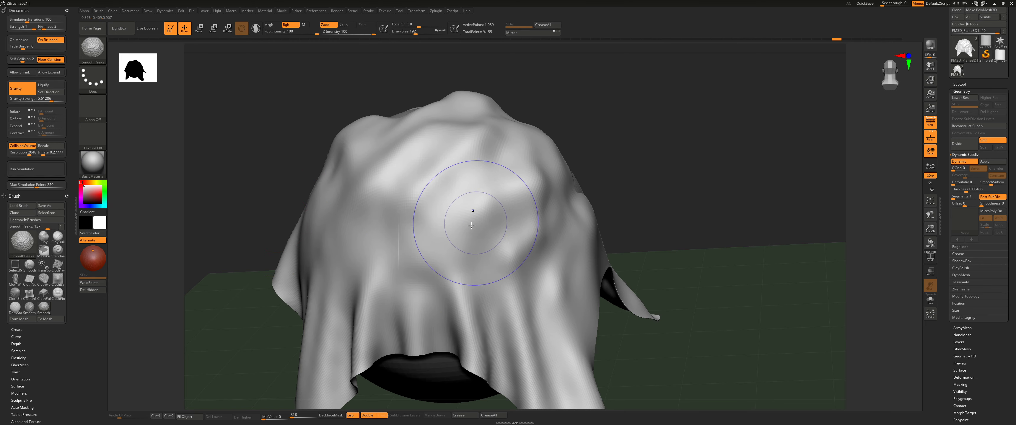
mouse_move(530, 186)
shift+mouse_down()
mouse_move(525, 229)
mouse_move(452, 165)
shift+mouse_up()
shift+drag(480, 137, 461, 151)
shift+drag(414, 195, 405, 209)
- Enlarge the Draw Size to 274 and smooth the cloth's upper front and side with SmoothPeaks
key(])
key(])
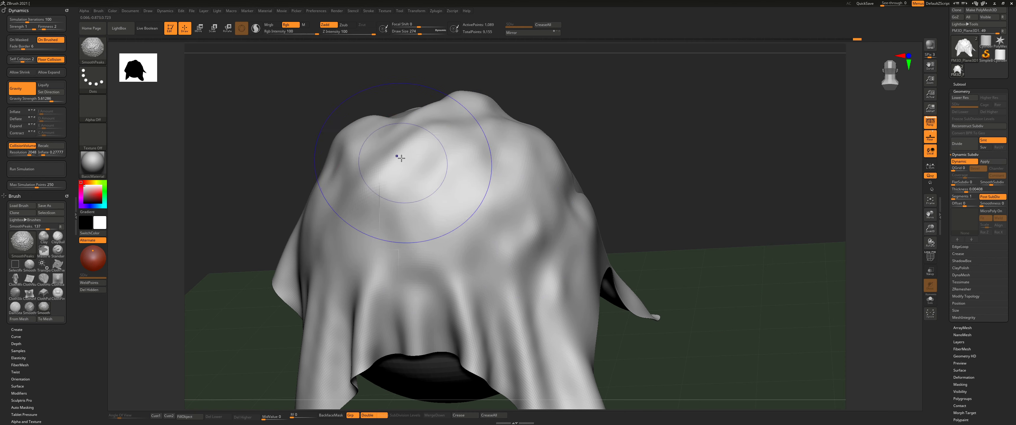
mouse_move(402, 158)
shift+mouse_down()
mouse_move(365, 186)
mouse_move(433, 125)
mouse_move(487, 137)
shift+mouse_up()
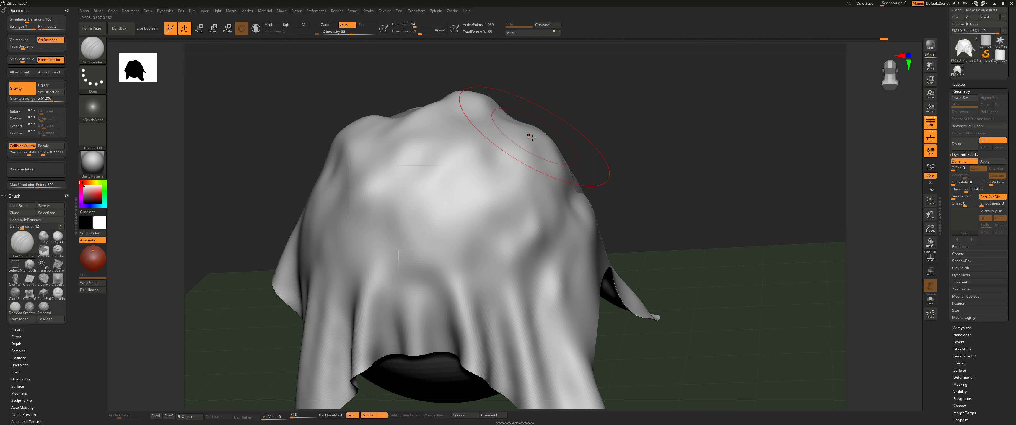
right_drag(538, 138, 493, 185)
shift+drag(478, 197, 422, 224)
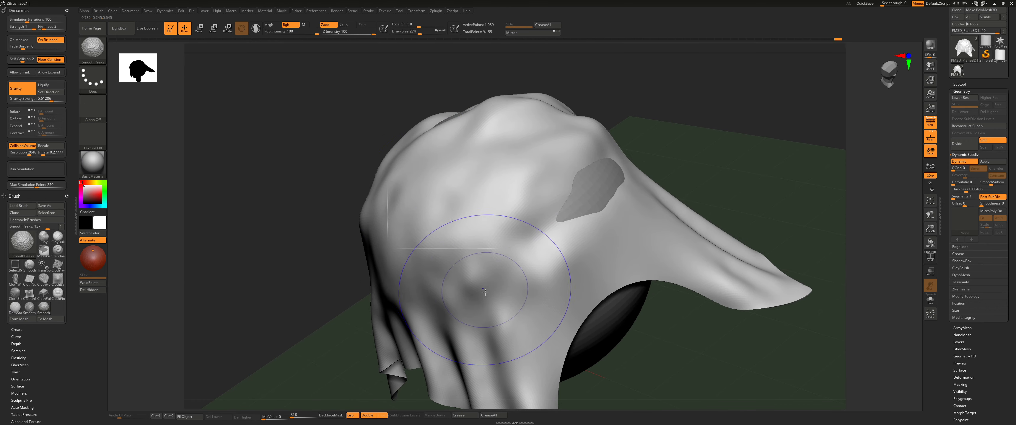
mouse_move(470, 260)
right_down()
mouse_move(481, 248)
mouse_move(434, 284)
mouse_move(369, 288)
mouse_move(375, 245)
mouse_move(331, 221)
mouse_move(340, 238)
mouse_move(308, 236)
mouse_move(362, 218)
mouse_move(276, 166)
right_up()
- Return to the DamStandard brush and reduce the Draw Size to 44 for work on the cloth's crown
key(b)
key(d)
key(s)
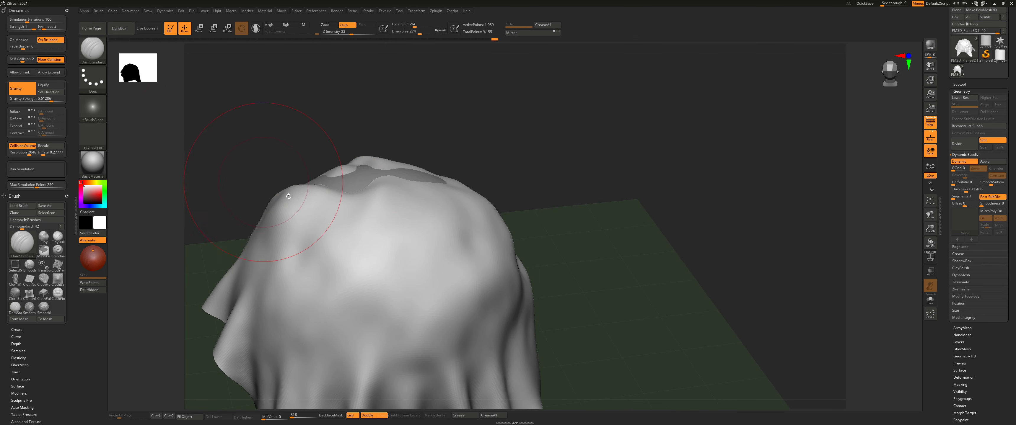
key(s)
drag(418, 269, 362, 309)
key(b)
key(d)
key(s)
mouse_move(373, 258)
right_down()
mouse_move(422, 265)
mouse_move(421, 252)
right_up()
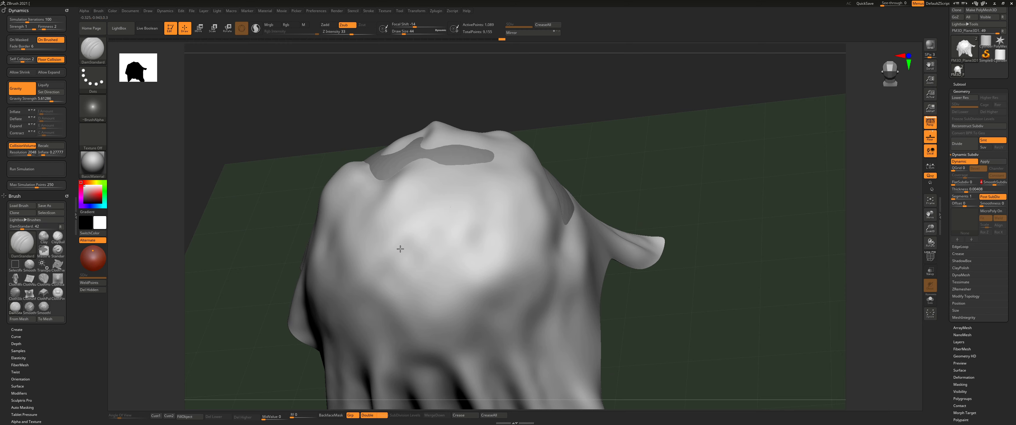
- Increase the Draw Size to 143 and carve DamStandard creases across the front and side of the cloth
right_drag(477, 220, 443, 220)
key(s)
drag(394, 256, 403, 255)
mouse_move(469, 215)
mouse_down()
mouse_move(394, 247)
mouse_move(414, 249)
mouse_up()
drag(486, 235, 428, 250)
right_drag(428, 250, 550, 252)
drag(349, 217, 303, 233)
right_drag(253, 250, 342, 263)
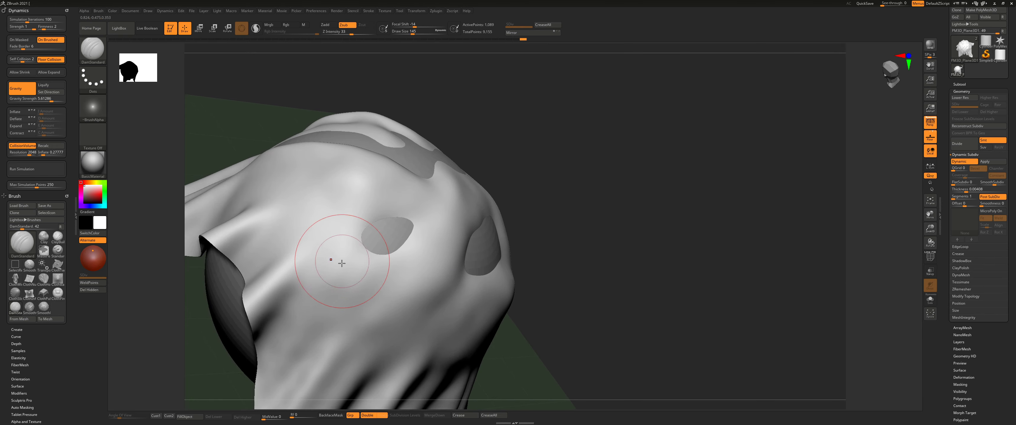
- Reduce the Draw Size to 77 and carve a diagonal DamStandard crease on the side of the cloth
key(s)
drag(342, 263, 336, 264)
drag(351, 302, 432, 256)
right_drag(443, 232, 210, 128)
- Switch the simulation reaction to On Masked and back to On Brushed
click(31, 41)
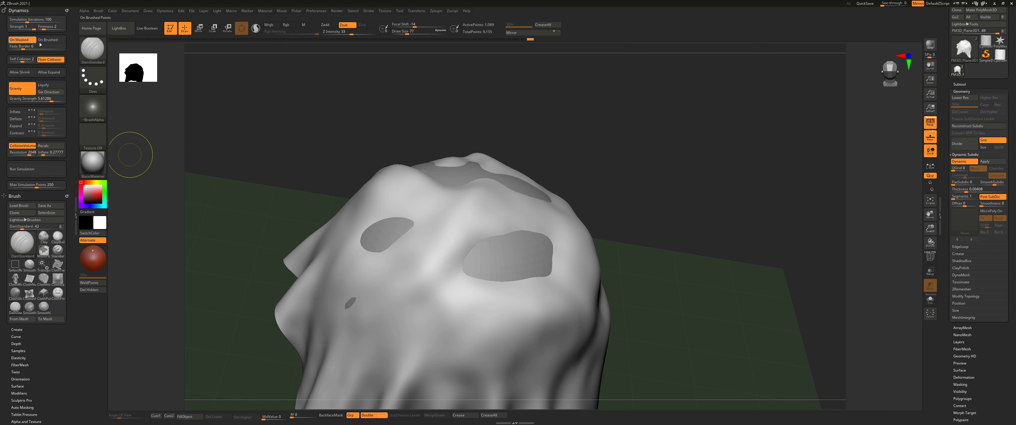
mouse_move(437, 246)
alt+right_down()
mouse_move(371, 197)
mouse_move(472, 238)
mouse_move(386, 211)
mouse_move(434, 232)
mouse_move(351, 235)
alt+right_up()
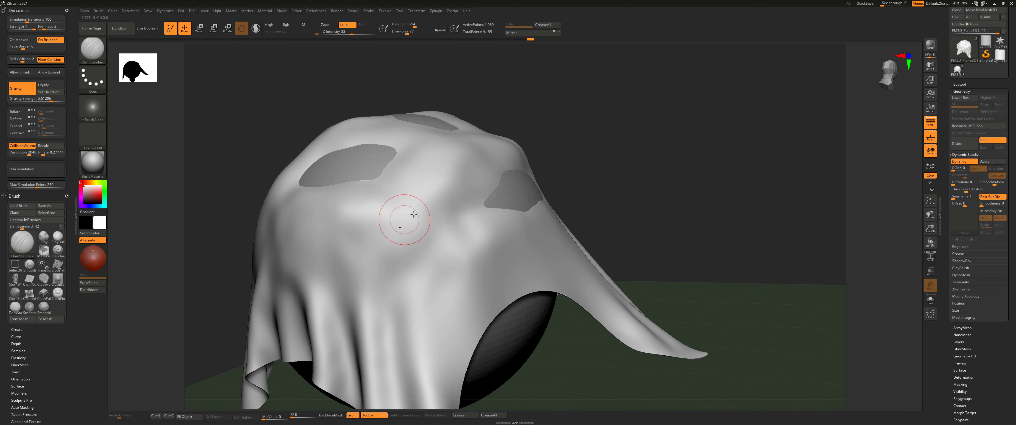
right_drag(434, 219, 396, 251)
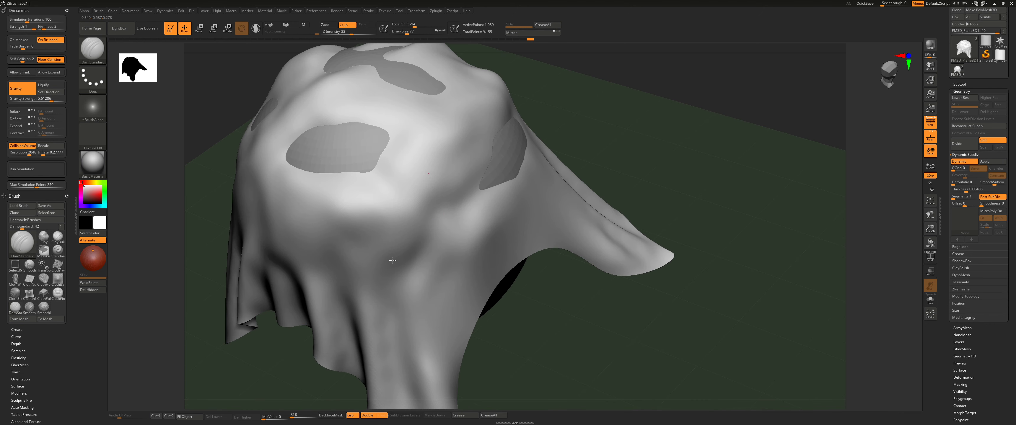
- Reduce the Draw Size to 68 and carve short DamStandard creases into the front of the cloth below the crown
right_drag(449, 205, 414, 248)
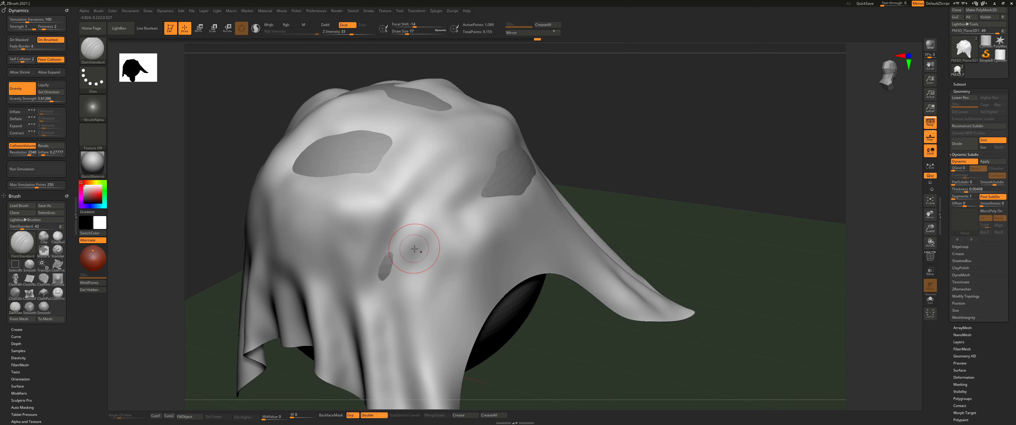
mouse_move(414, 249)
mouse_down()
mouse_move(451, 195)
mouse_move(409, 275)
mouse_move(430, 149)
mouse_move(381, 202)
mouse_up()
right_drag(381, 202, 340, 267)
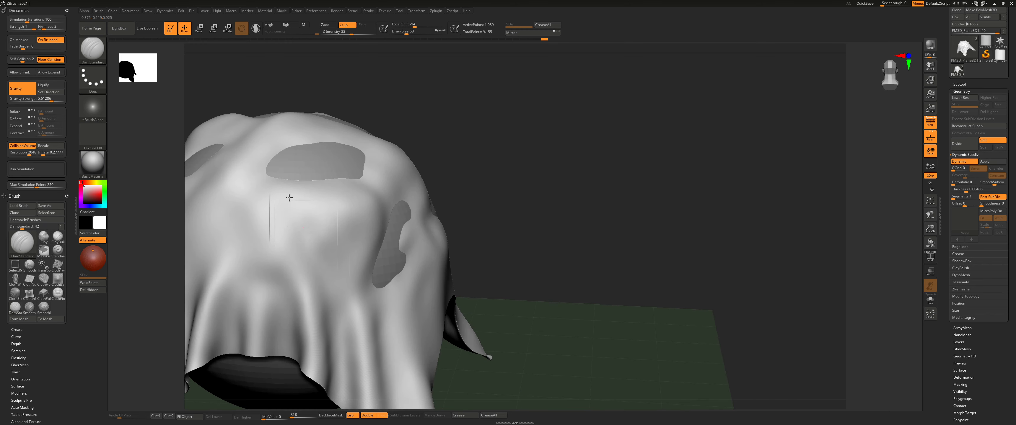
drag(289, 197, 321, 266)
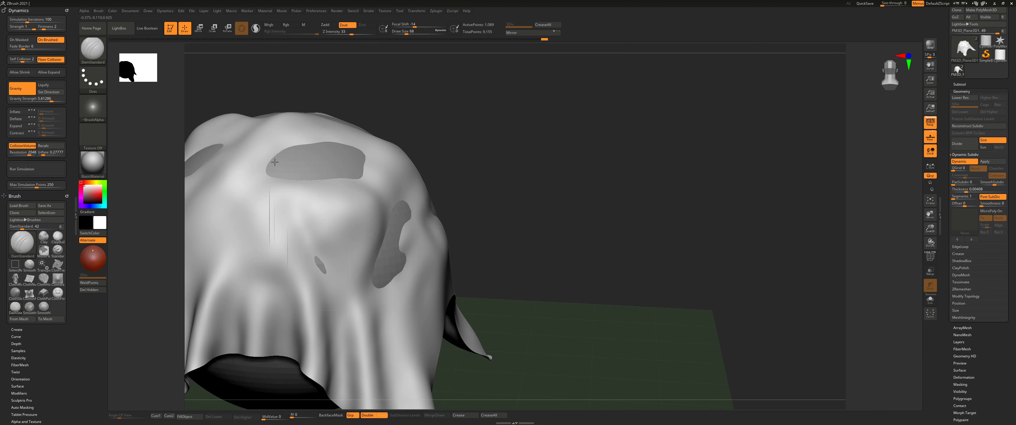
- Choose SmoothValleys as the smoothing brush and accept the brush notice
click(93, 56)
click(583, 168)
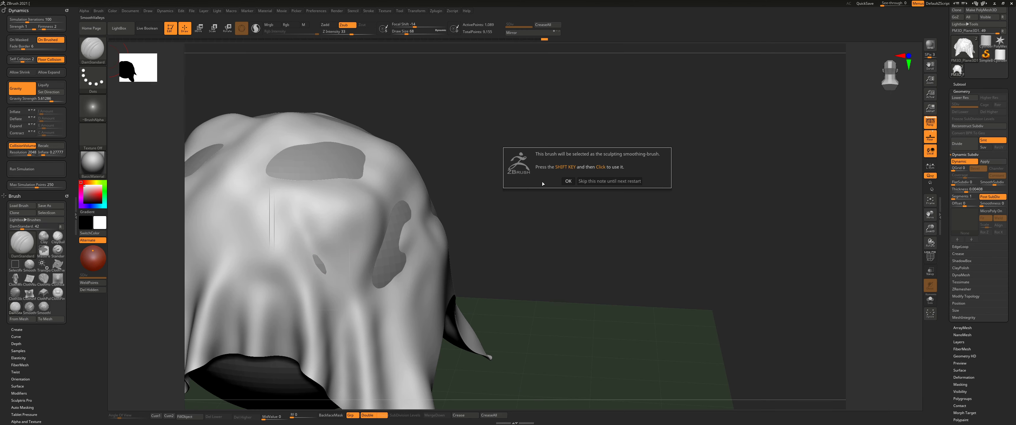
click(568, 181)
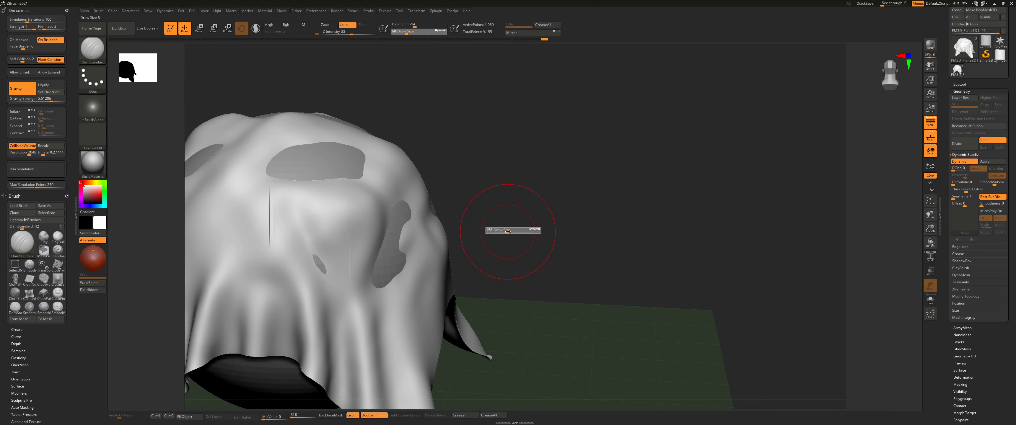
- Increase the Draw Size to 154 and smooth the creases around the cloth's front and sides with SmoothValleys
mouse_move(308, 232)
shift+mouse_down()
mouse_move(293, 211)
mouse_move(325, 269)
shift+mouse_up()
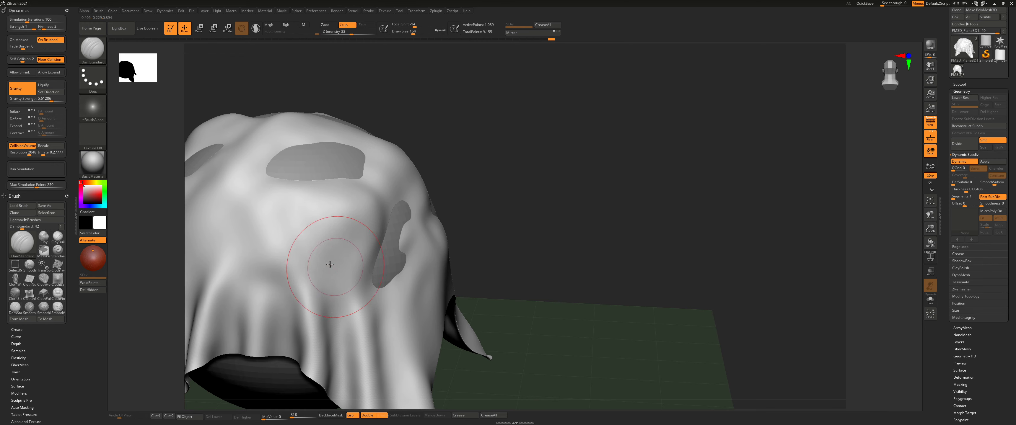
right_drag(331, 266, 319, 257)
shift+drag(318, 257, 302, 233)
shift+drag(307, 207, 313, 235)
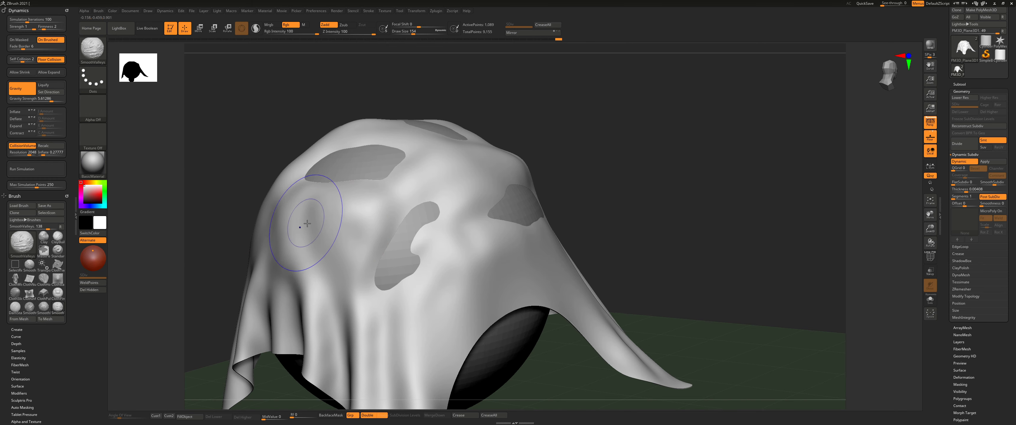
mouse_move(317, 204)
right_down()
mouse_move(345, 244)
mouse_move(477, 226)
right_up()
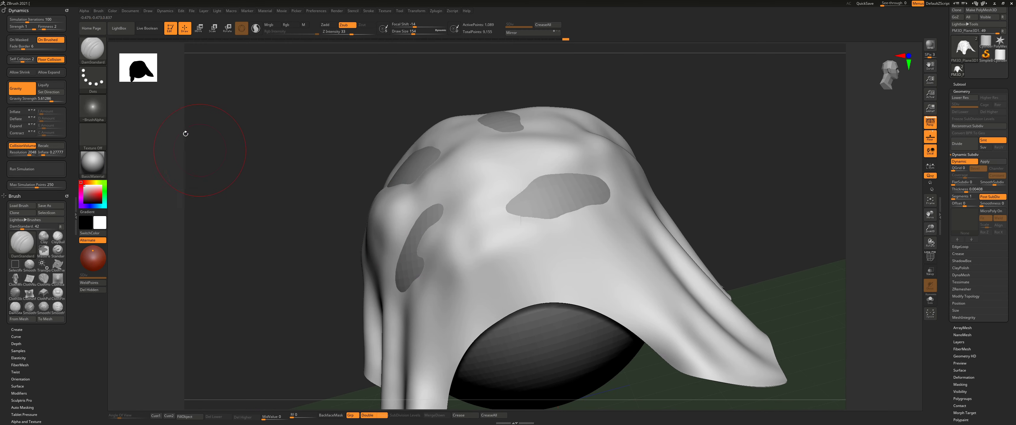
key(shift)
mouse_move(406, 213)
shift+right_down()
mouse_move(329, 262)
mouse_move(314, 237)
shift+right_up()
mouse_move(377, 249)
shift+right_down()
mouse_move(369, 276)
mouse_move(351, 240)
mouse_move(284, 227)
shift+right_up()
right_drag(278, 276, 347, 295)
shift+drag(346, 295, 339, 309)
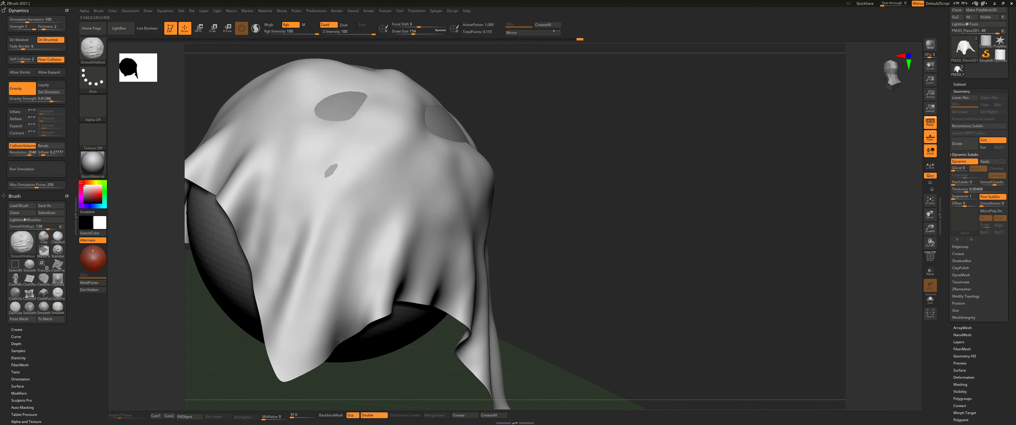
mouse_move(315, 230)
shift+mouse_down()
mouse_move(285, 301)
mouse_move(293, 276)
mouse_move(303, 278)
shift+mouse_up()
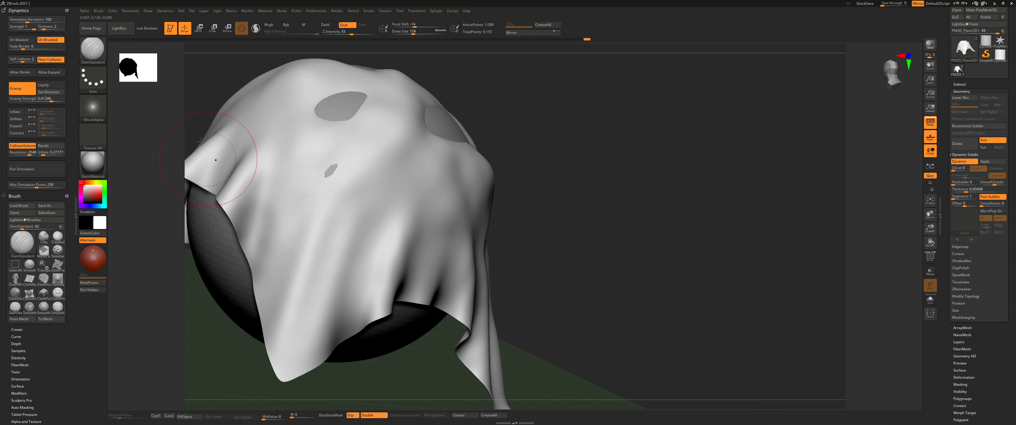
- Select the TransposeCloth brush and move the cloth down against the sphere with its gizmo
click(94, 51)
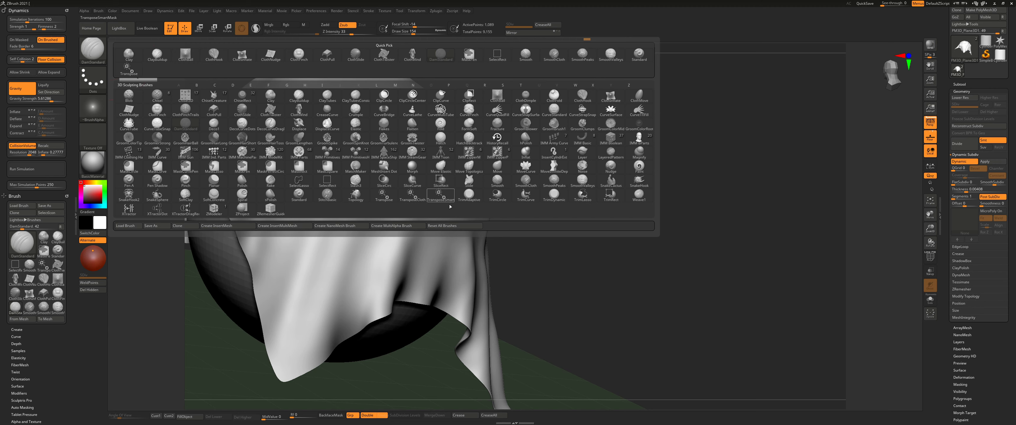
click(411, 197)
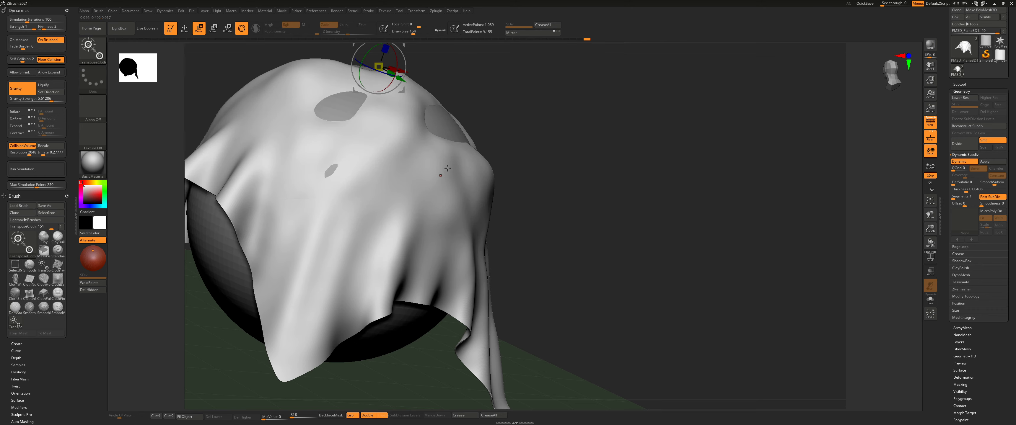
mouse_move(560, 158)
shift+right_down()
mouse_move(551, 175)
mouse_move(542, 161)
mouse_move(534, 294)
shift+right_up()
ctrl+right_drag(501, 204, 437, 225)
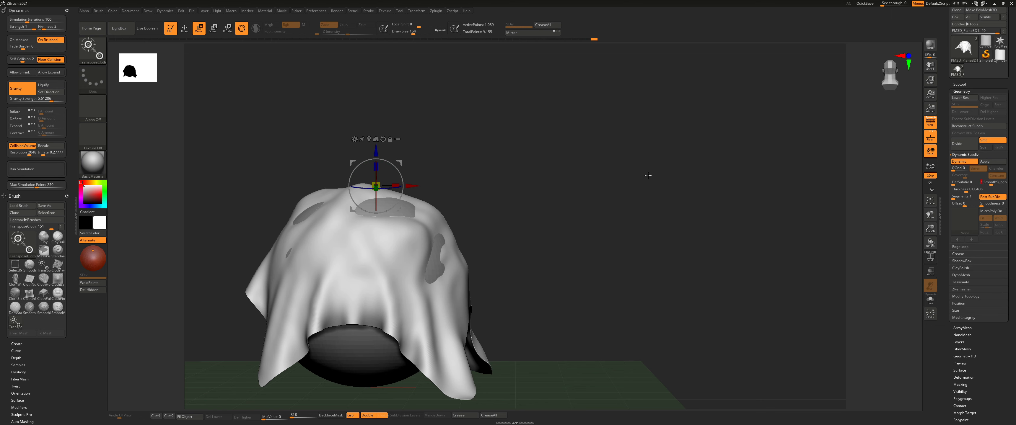
drag(365, 157, 370, 167)
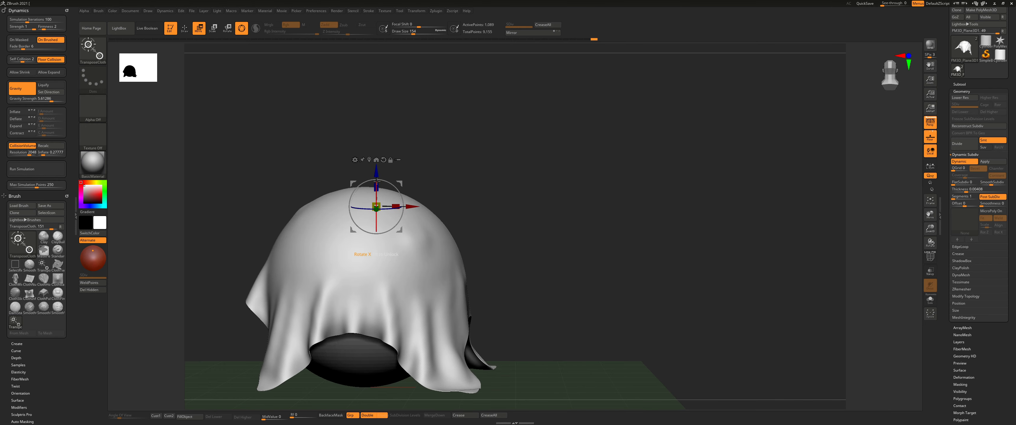
- Pull the cloth sideways along the X axis and vertically across the sphere with the TransposeCloth gizmo
drag(421, 206, 492, 222)
right_drag(492, 222, 513, 195)
drag(439, 168, 440, 198)
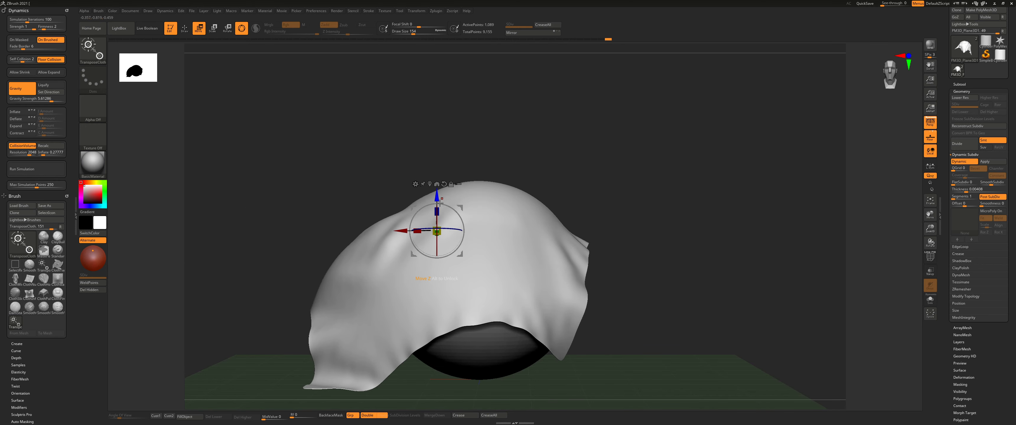
mouse_move(398, 231)
mouse_down()
mouse_move(487, 231)
mouse_move(390, 232)
mouse_up()
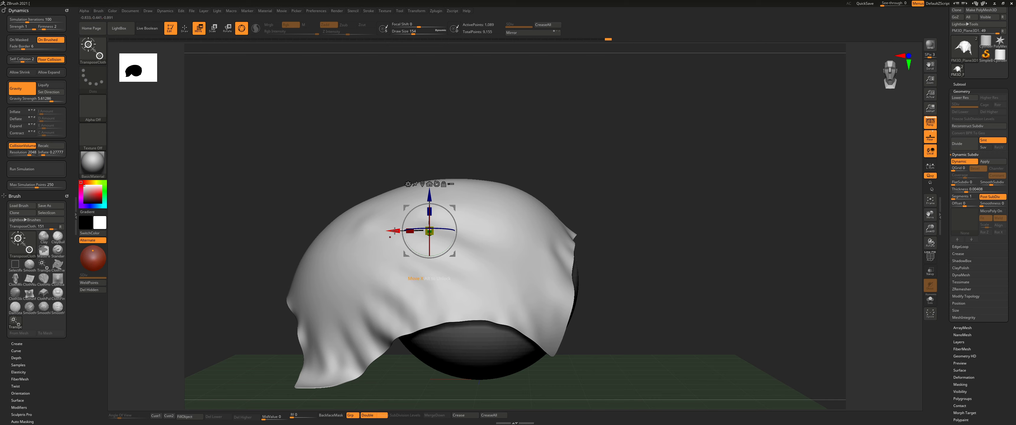
drag(391, 231, 298, 225)
- Slide the cloth over the sphere along the Y axis with the TransposeCloth gizmo
right_drag(386, 193, 507, 230)
right_drag(431, 225, 521, 250)
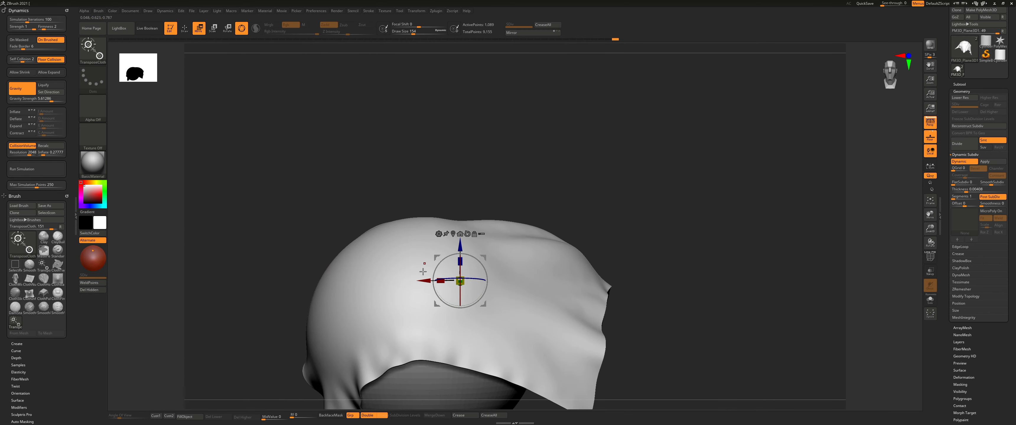
right_drag(423, 271, 371, 283)
ctrl+right_drag(483, 254, 485, 302)
right_drag(486, 302, 469, 236)
drag(366, 269, 438, 267)
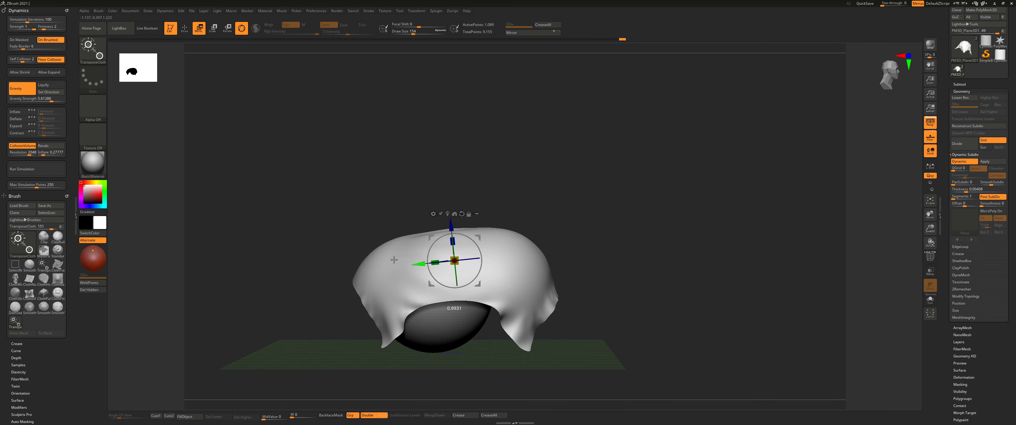
- Reposition the cloth over the sphere with sideways and upward gizmo moves
right_drag(491, 222, 432, 222)
right_drag(392, 271, 359, 269)
drag(348, 262, 303, 262)
alt+right_drag(310, 258, 388, 270)
drag(350, 239, 350, 216)
drag(397, 247, 421, 246)
- Run the cloth simulation to drape the cloth over the sphere, stop it and return to Draw mode
click(34, 168)
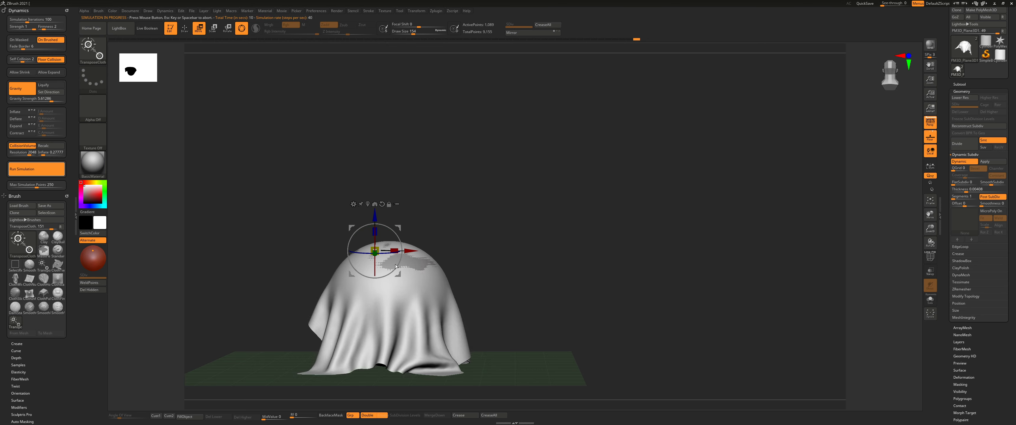
click(58, 162)
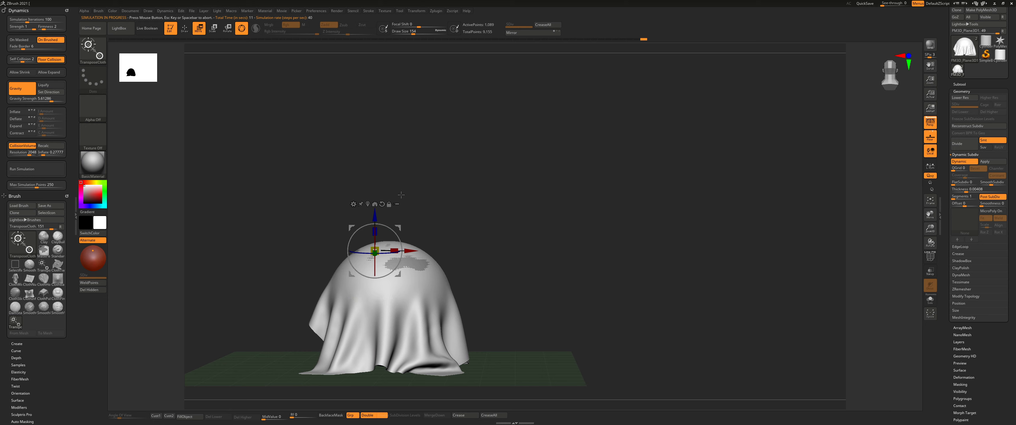
click(184, 30)
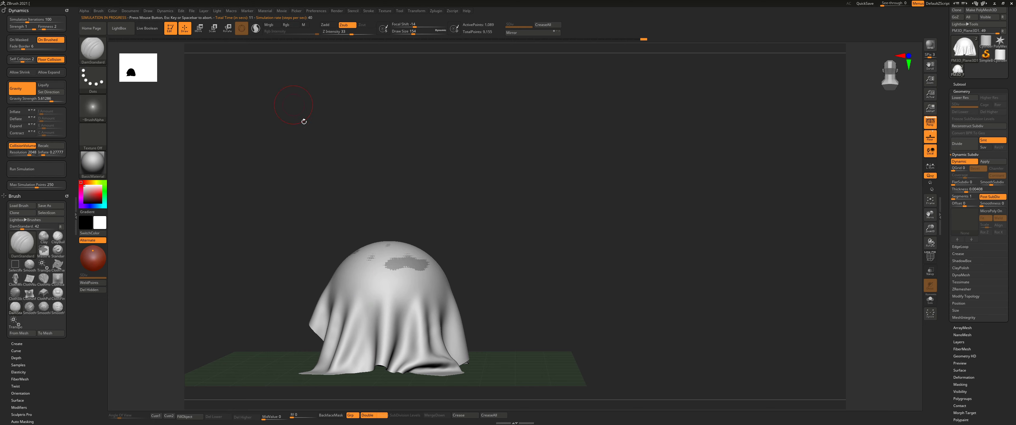
- Select the ClothPull brush and enlarge the Draw Size to 492 for work on the draped cloth
ctrl+right_drag(303, 121, 313, 158)
key(s)
drag(400, 277, 404, 277)
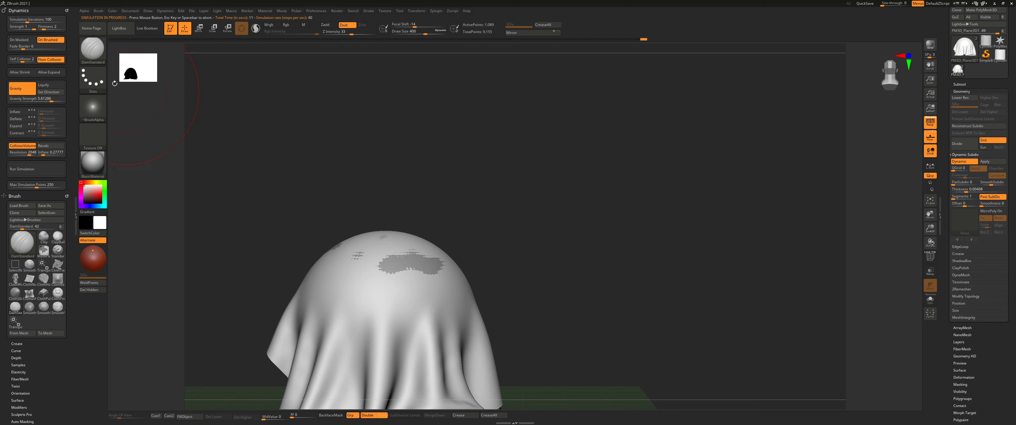
key(b)
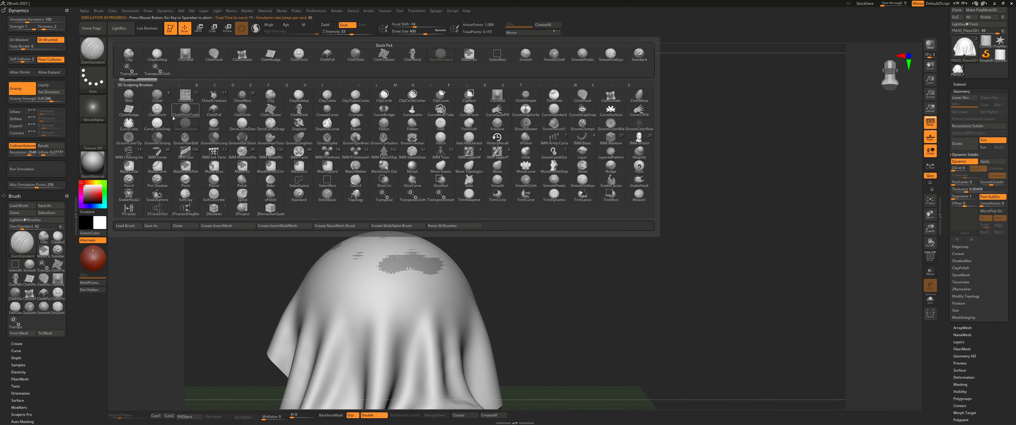
click(218, 114)
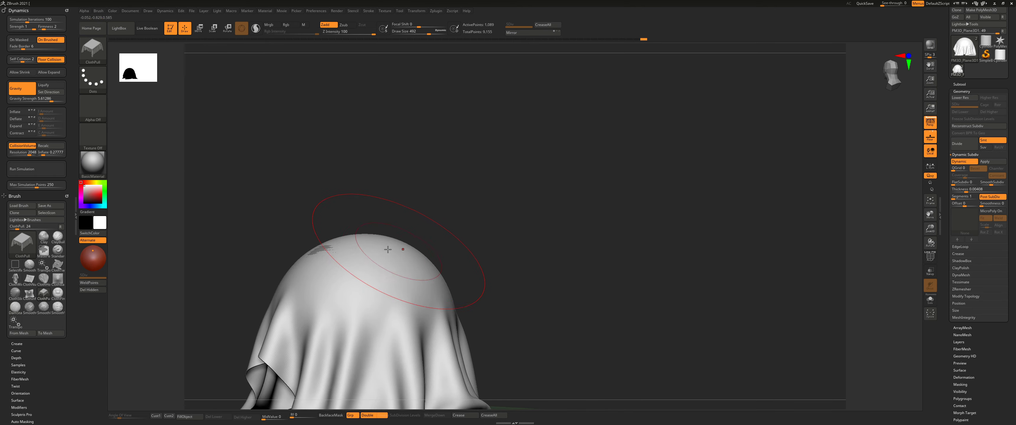
right_drag(323, 248, 379, 254)
mouse_move(315, 268)
right_down()
mouse_move(372, 263)
mouse_move(338, 240)
mouse_move(424, 234)
right_up()
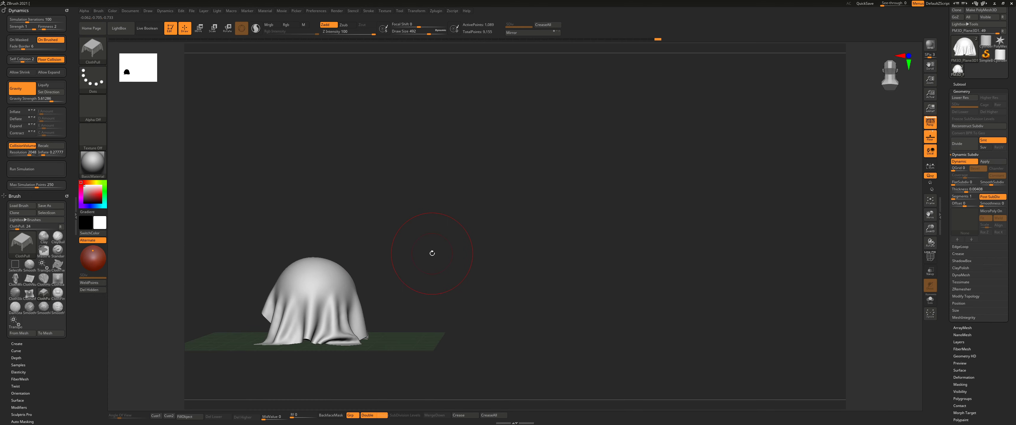
mouse_move(363, 256)
alt+right_down()
mouse_move(400, 228)
mouse_move(391, 237)
mouse_move(400, 247)
alt+right_up()
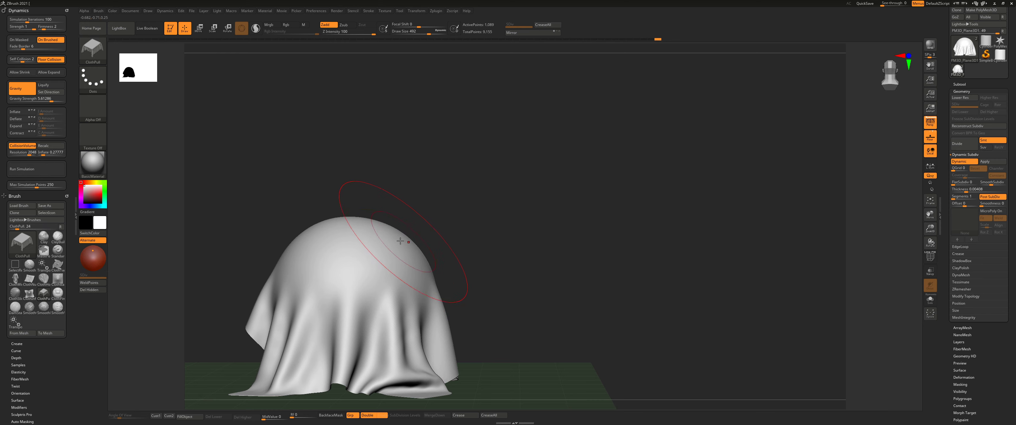
- Select the ClothMove brush and drag the cloth's crown and sides into an uneven, stretched shape
click(91, 54)
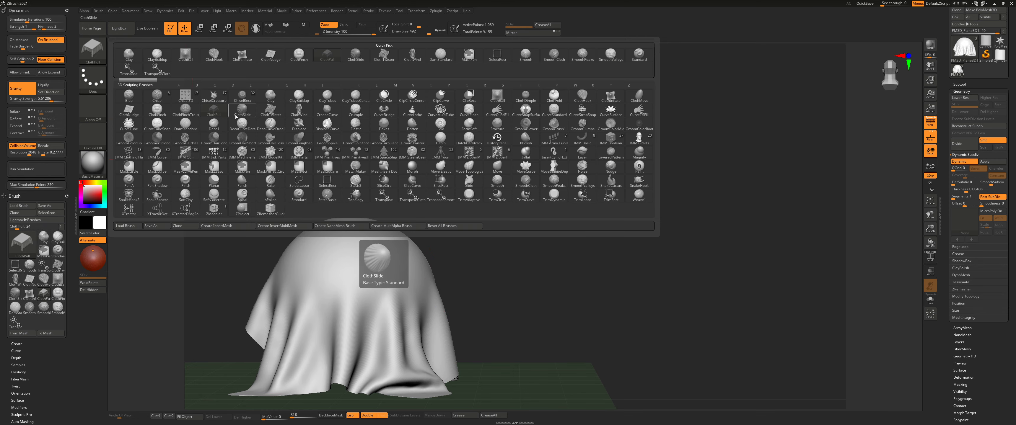
click(640, 97)
mouse_move(342, 229)
mouse_down()
mouse_move(361, 209)
mouse_move(323, 232)
mouse_move(303, 224)
mouse_up()
mouse_move(430, 186)
mouse_down()
mouse_move(390, 209)
mouse_move(300, 211)
mouse_up()
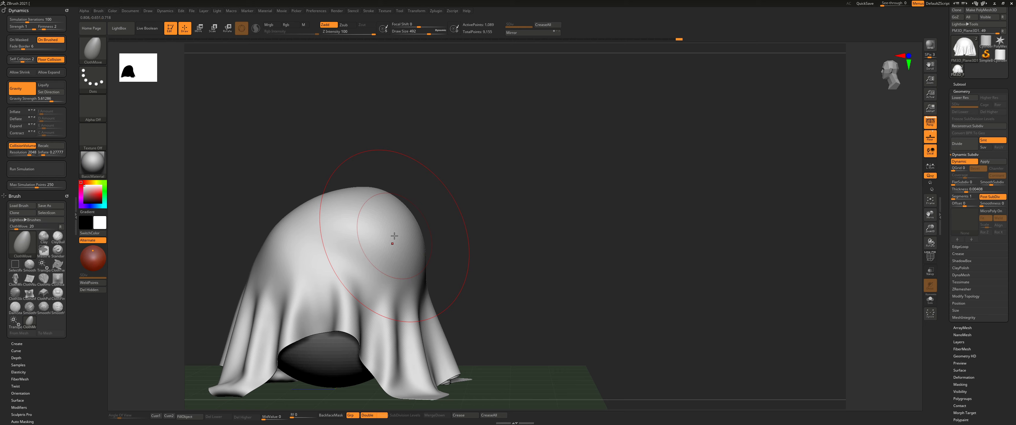
drag(403, 239, 398, 239)
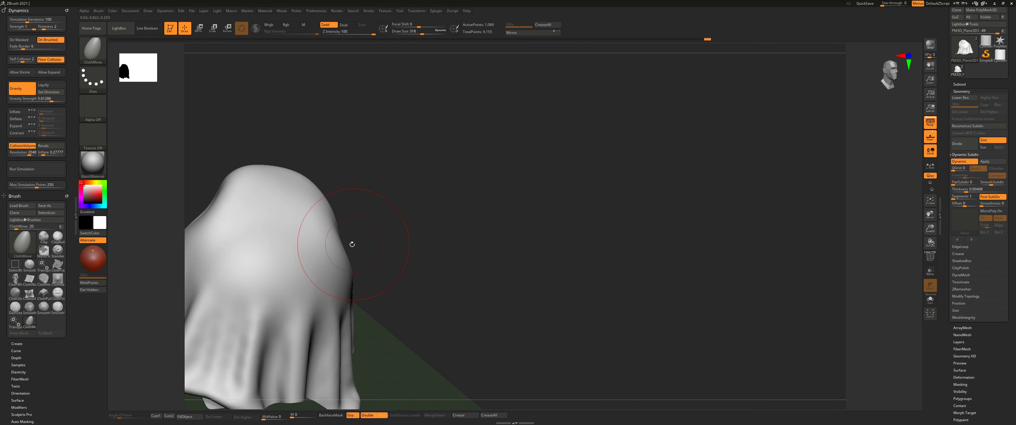
drag(352, 244, 410, 218)
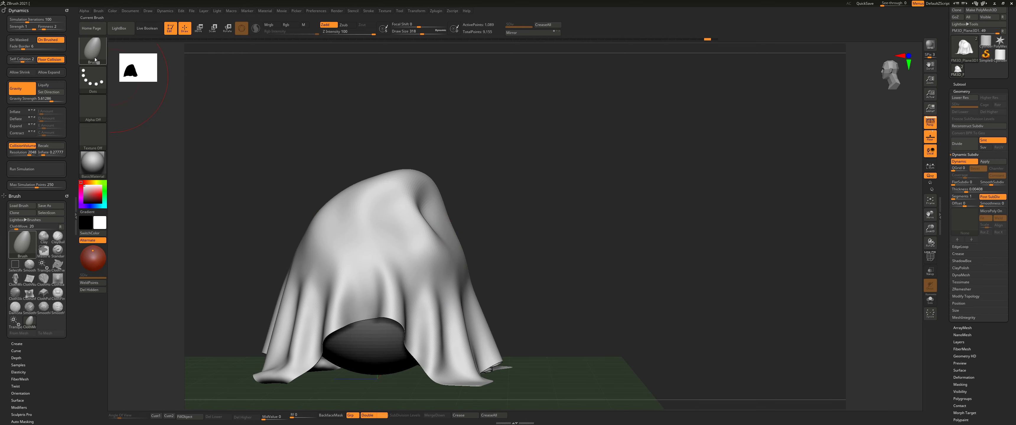
- Select the ClothDimple brush for the upper part of the cloth
click(93, 57)
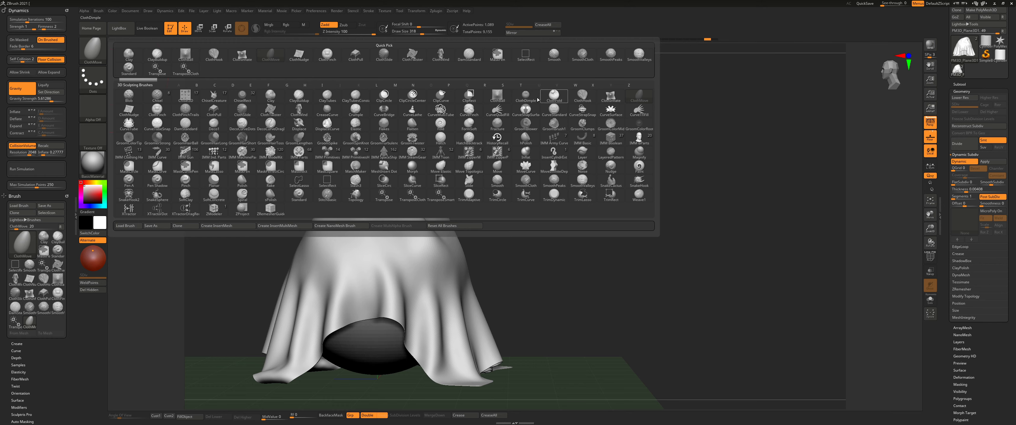
click(527, 97)
right_drag(377, 183, 368, 218)
- Try pressing ClothDimple dents into the cloth below its crown and undo them
drag(399, 232, 406, 230)
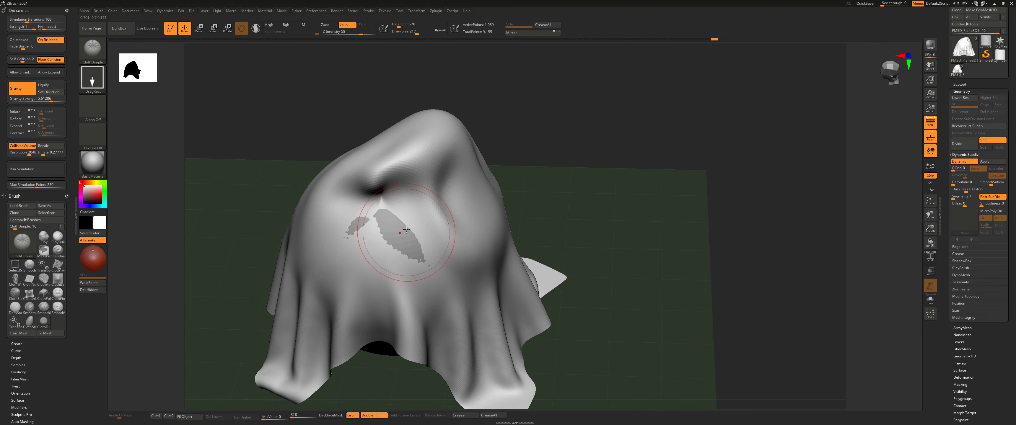
key(ctrl+z)
right_drag(387, 220, 382, 190)
drag(394, 211, 460, 195)
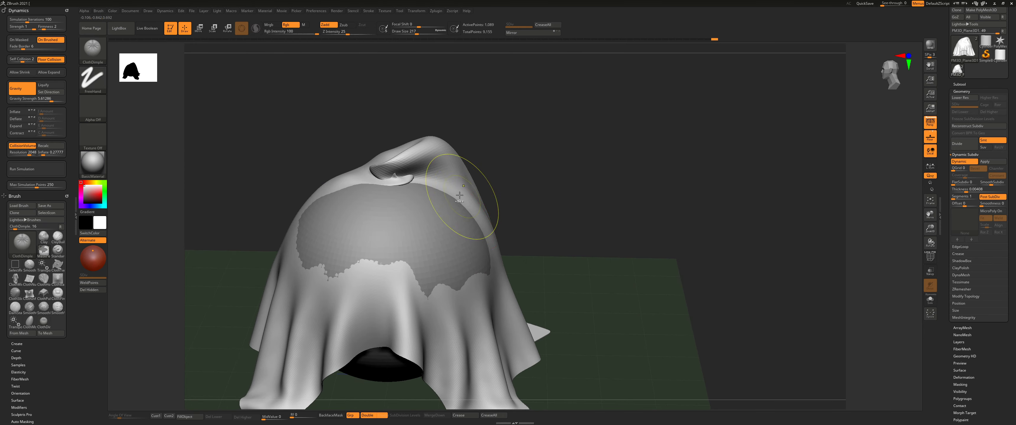
right_drag(459, 195, 158, 126)
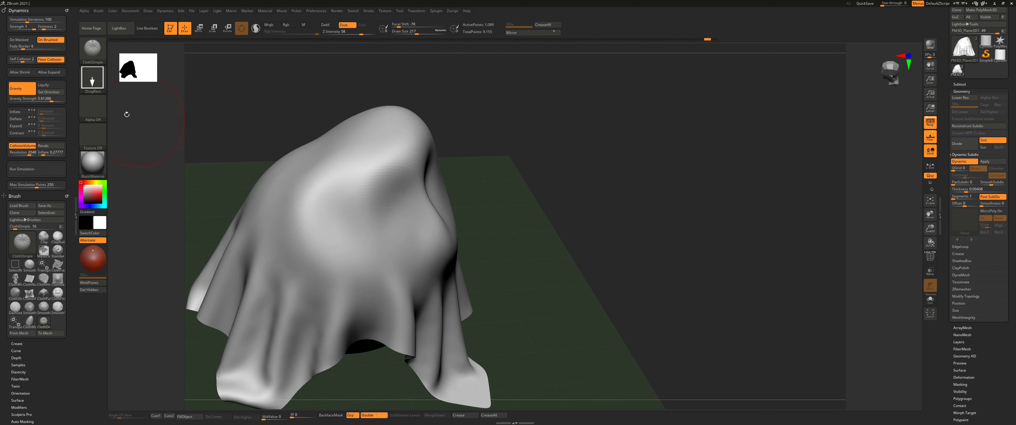
- Set the simulation reaction to On Masked, try a ClothDimple dent on the cloth's front and undo it
click(19, 40)
drag(356, 262, 372, 266)
key(ctrl+z)
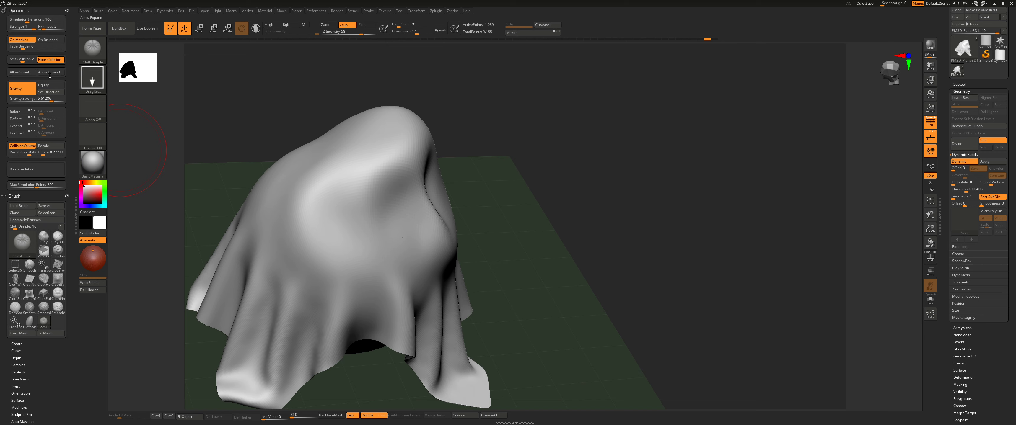
- Switch the simulation reaction to On Brushed and press a ClothDimple dent into the cloth's front at Z Intensity 8
click(55, 41)
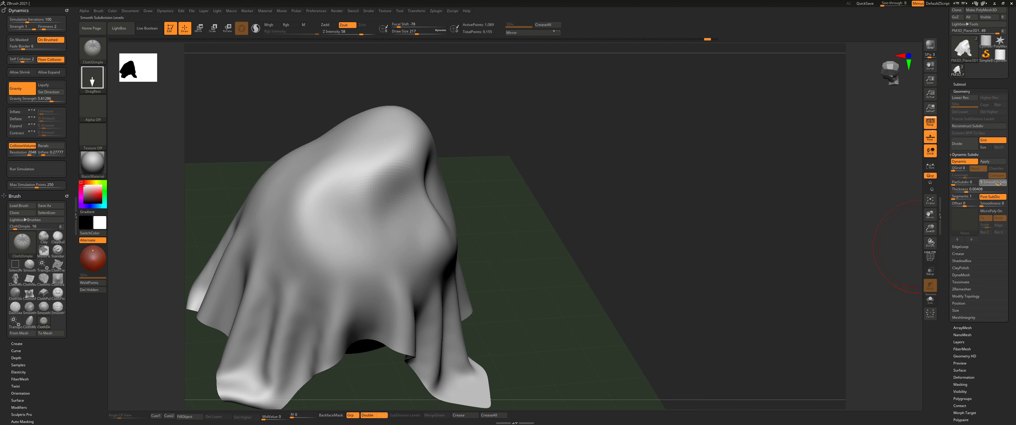
drag(339, 193, 398, 252)
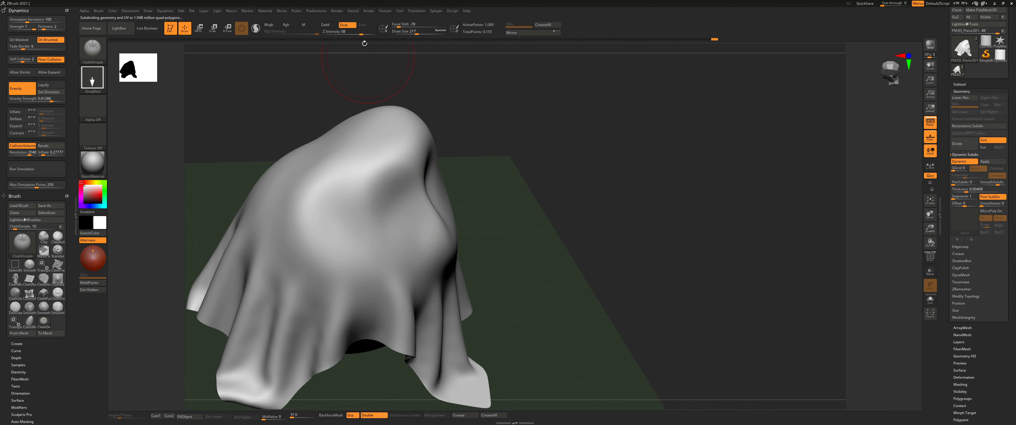
drag(354, 32, 336, 37)
drag(403, 237, 463, 243)
- Reduce the ClothDimple draw size to 132 and press more dents around the upper part of the cloth
key(s)
drag(377, 247, 372, 247)
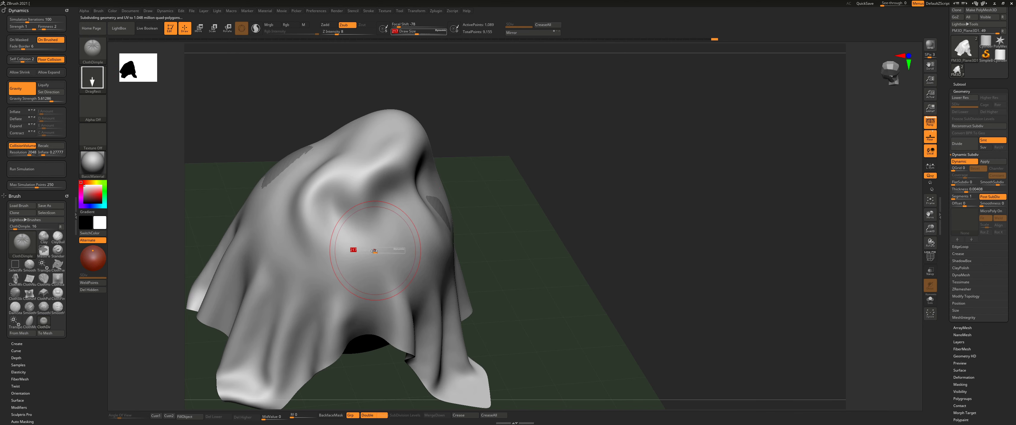
right_drag(445, 244, 404, 221)
drag(403, 220, 466, 261)
mouse_move(406, 225)
right_down()
mouse_move(323, 200)
mouse_move(393, 239)
mouse_move(449, 249)
mouse_move(361, 238)
mouse_move(417, 244)
right_up()
mouse_move(423, 246)
mouse_down()
mouse_move(484, 275)
mouse_move(477, 260)
mouse_up()
mouse_move(442, 261)
right_down()
mouse_move(419, 252)
mouse_move(455, 261)
mouse_move(415, 212)
right_up()
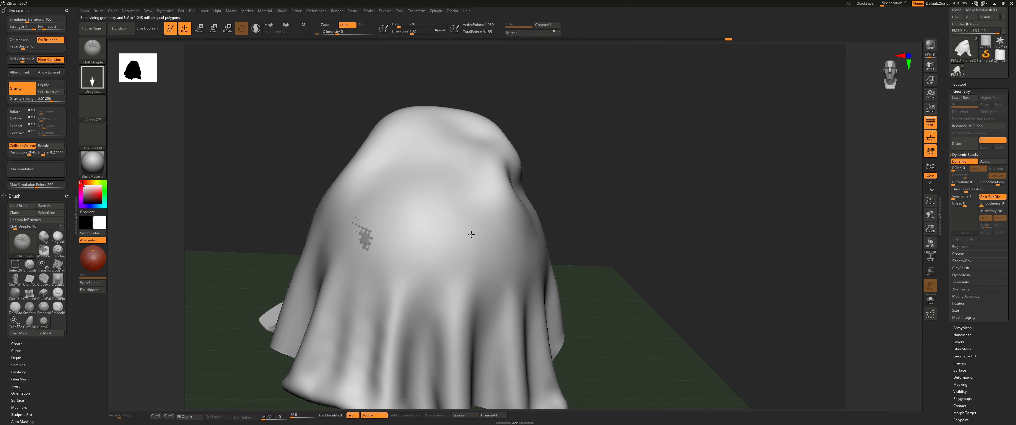
right_drag(472, 229, 412, 216)
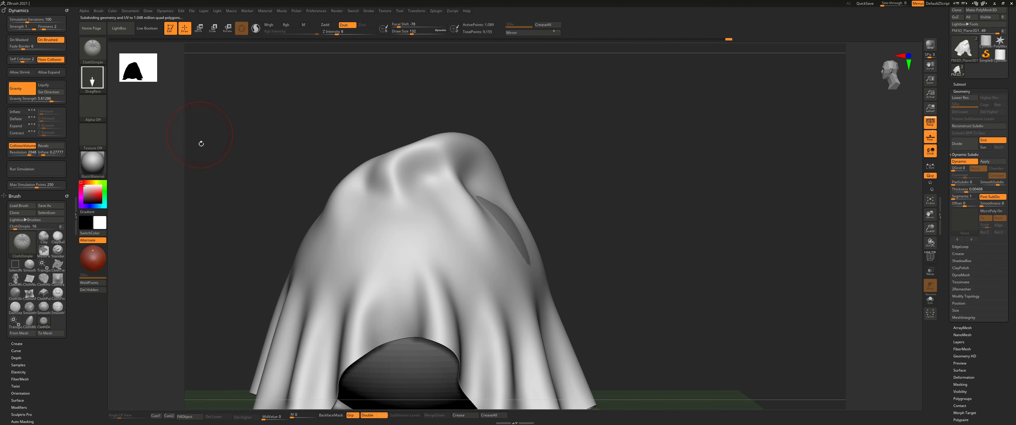
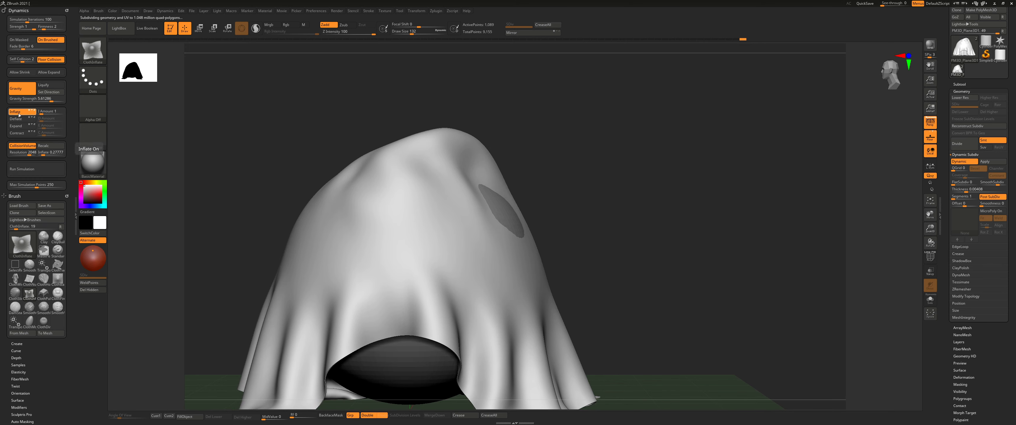
- Turn off the Inflate simulation option and select the ClothHook brush with a larger draw size
click(20, 113)
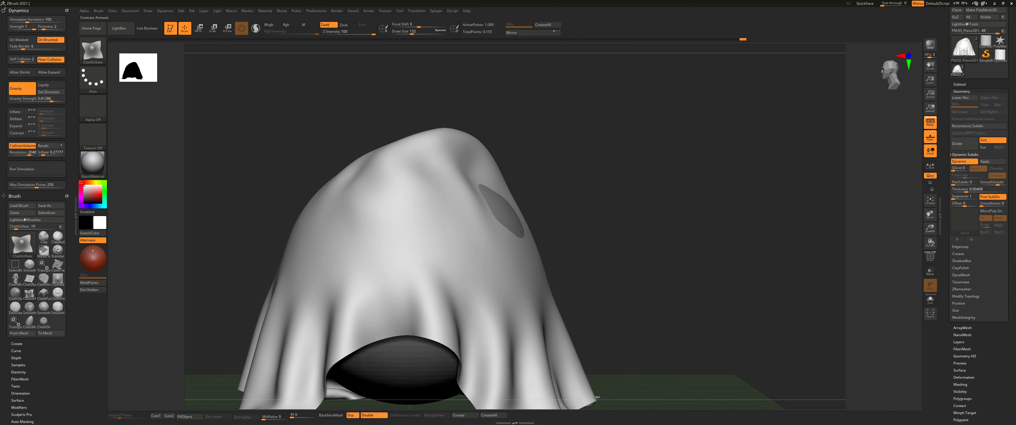
right_drag(437, 192, 329, 199)
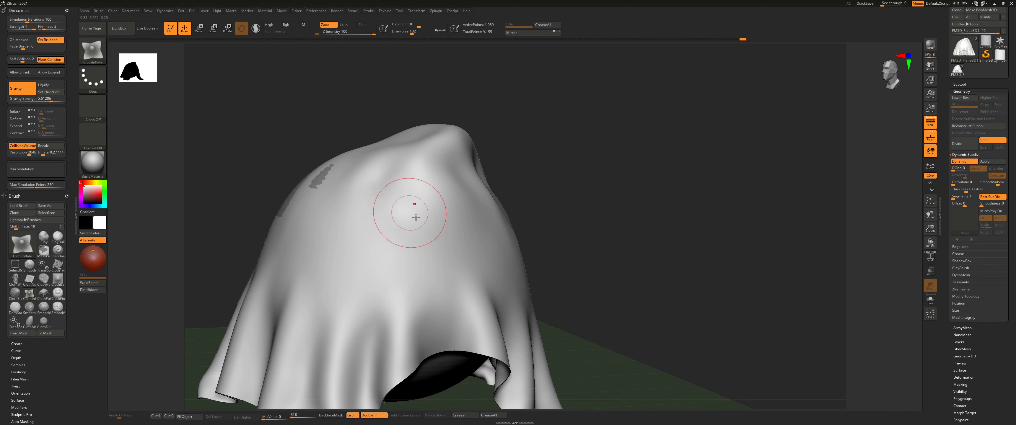
click(93, 50)
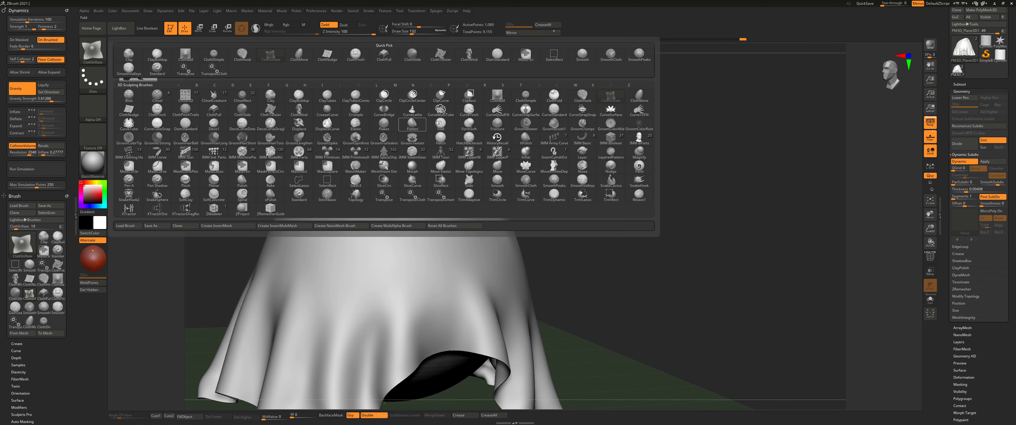
mouse_move(476, 116)
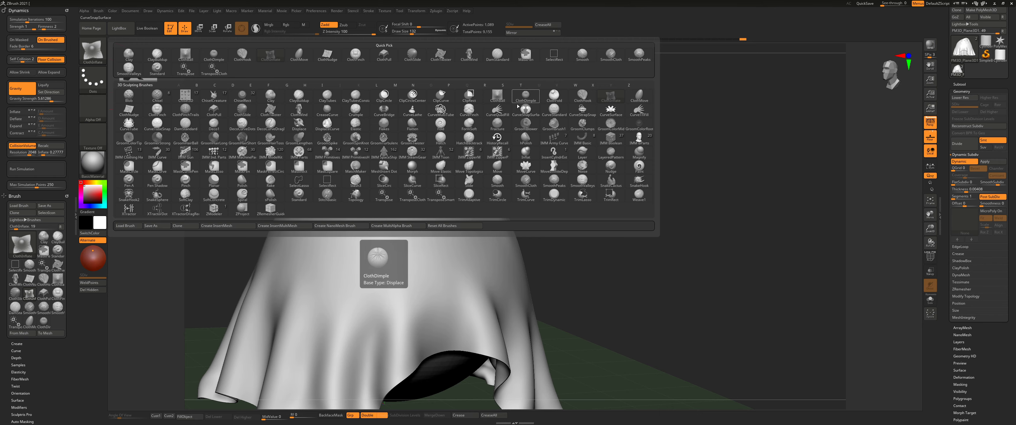
click(582, 96)
key(s)
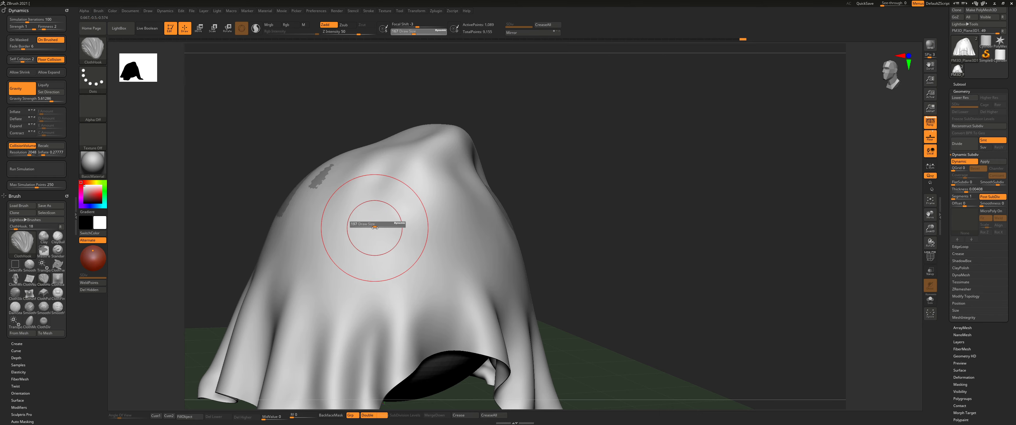
drag(374, 227, 386, 227)
- Lower the cloth's SmoothSubdiv level and apply its Dynamic Subdiv to the mesh
drag(293, 182, 272, 164)
mouse_move(367, 160)
ctrl+right_down()
mouse_move(398, 176)
mouse_move(422, 173)
ctrl+right_up()
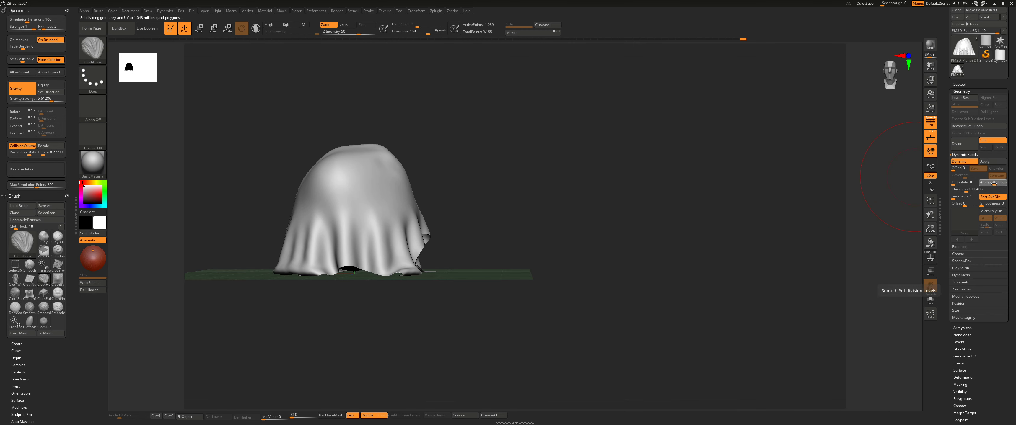
drag(997, 184, 992, 184)
drag(489, 157, 550, 218)
alt+right_drag(550, 219, 534, 189)
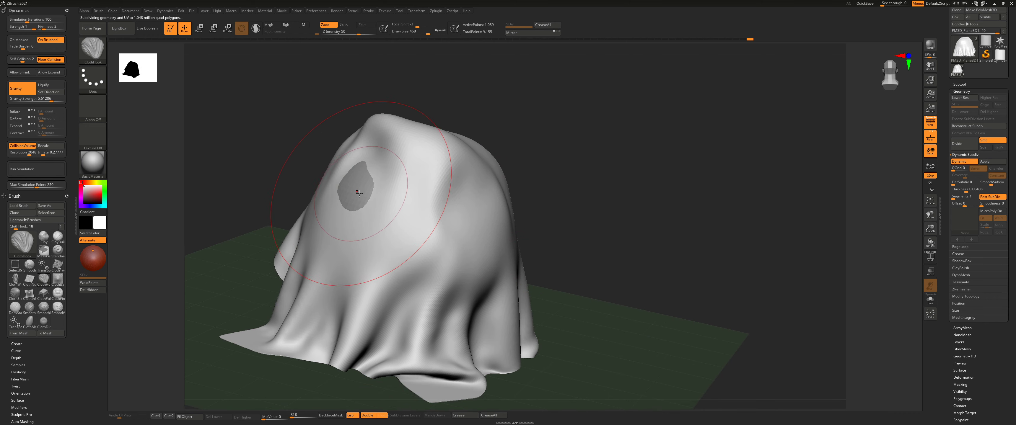
right_drag(388, 193, 363, 191)
drag(360, 189, 366, 187)
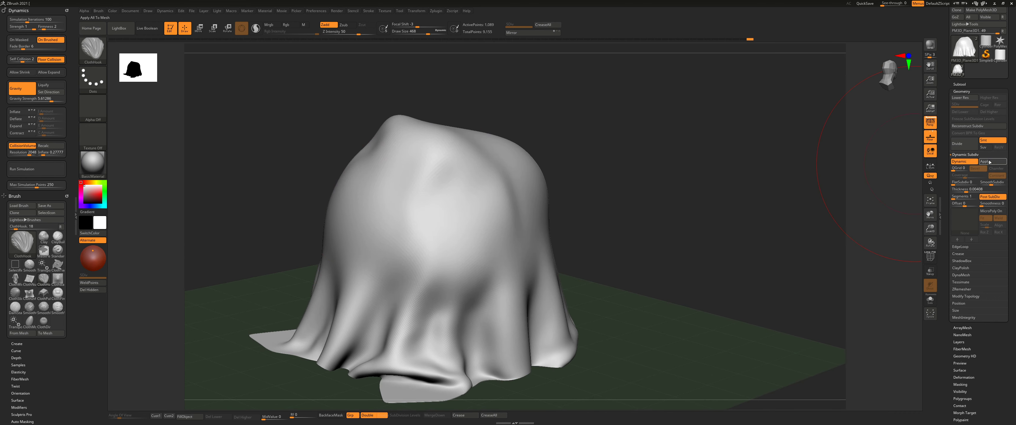
click(985, 161)
mouse_move(467, 177)
ctrl+right_down()
mouse_move(528, 159)
mouse_move(566, 173)
mouse_move(780, 131)
ctrl+right_up()
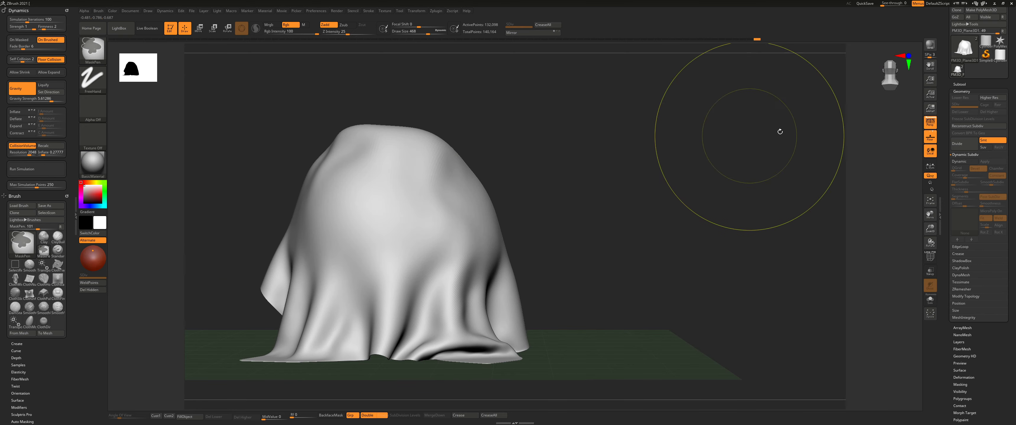
- Check the subtool list, isolate the cloth with Solo and return to its geometry settings
click(959, 85)
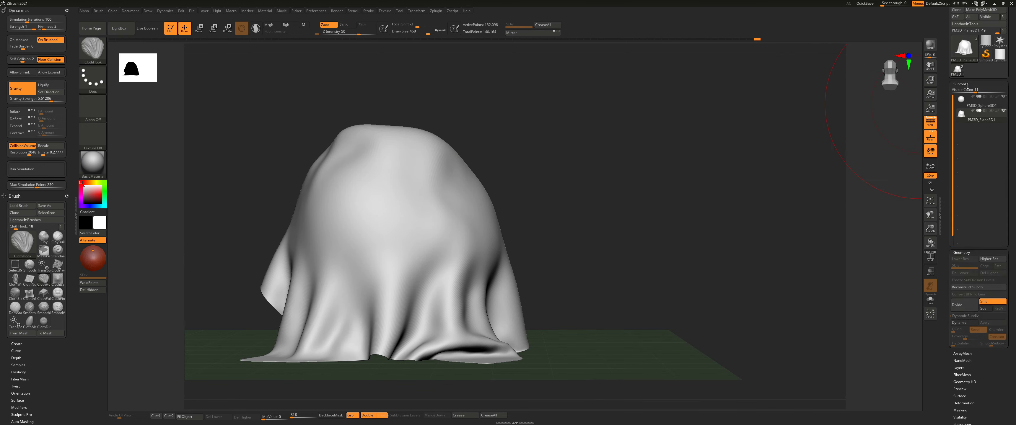
click(933, 296)
drag(832, 253, 810, 247)
click(962, 370)
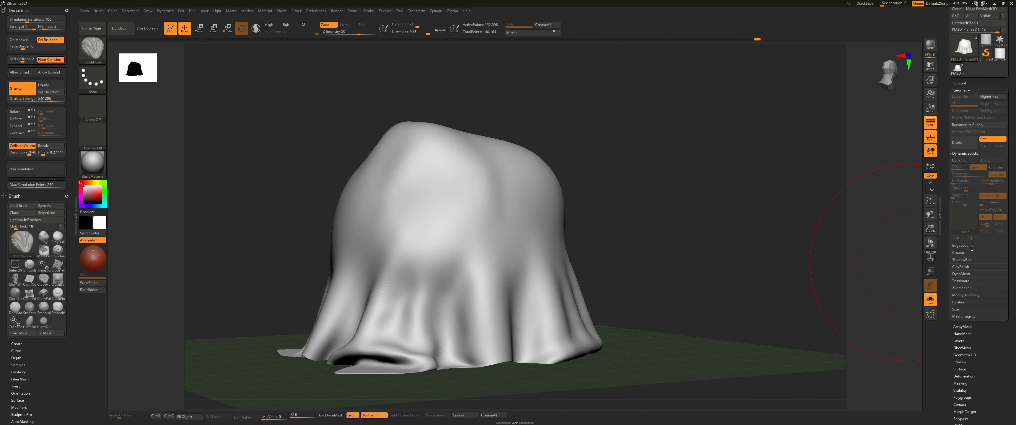
- Examine the isolated cloth's crown, folds, hem and underside from several angles
drag(721, 167, 728, 174)
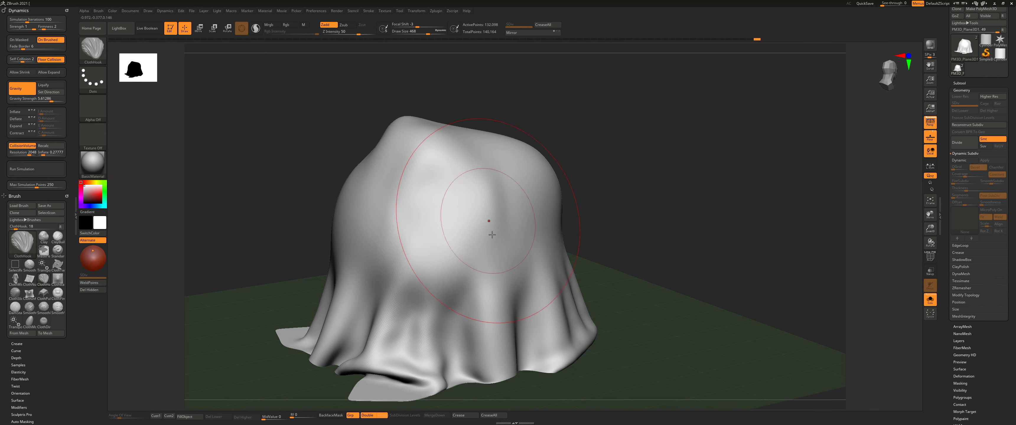
mouse_move(492, 243)
right_down()
mouse_move(480, 189)
mouse_move(478, 244)
right_up()
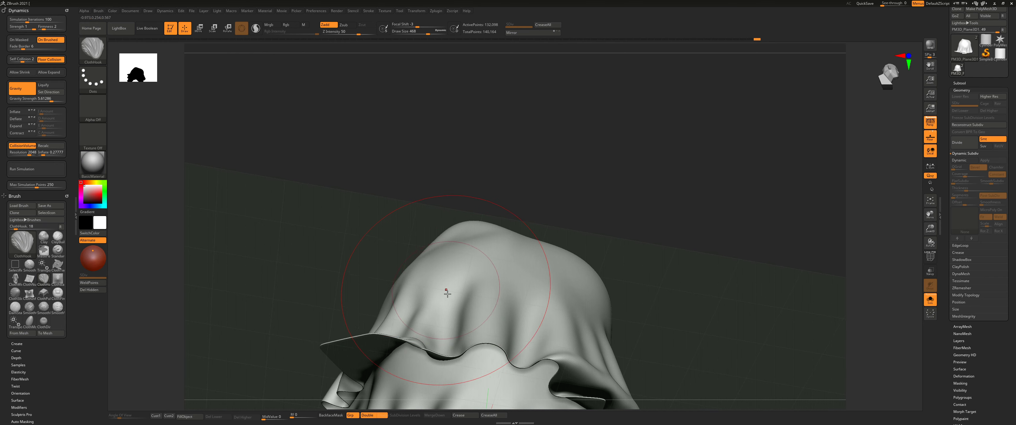
mouse_move(452, 271)
right_down()
mouse_move(453, 301)
mouse_move(452, 290)
right_up()
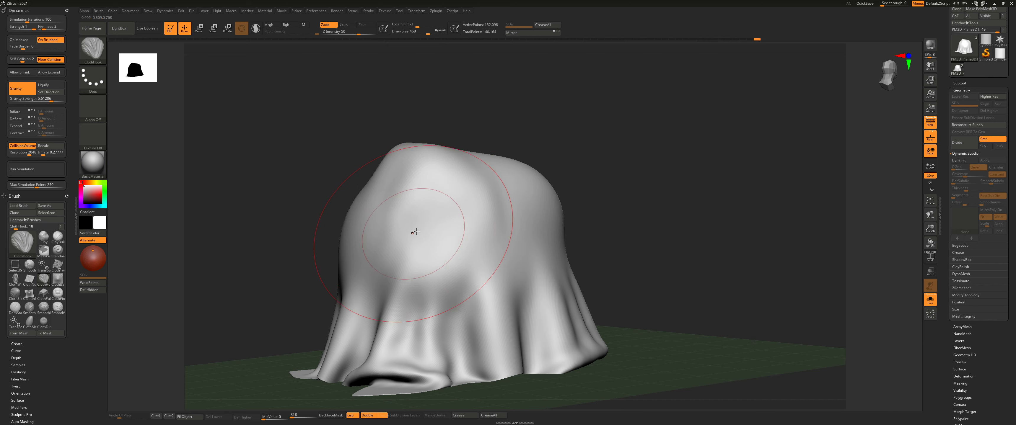
mouse_move(423, 239)
right_down()
mouse_move(408, 245)
mouse_move(423, 249)
right_up()
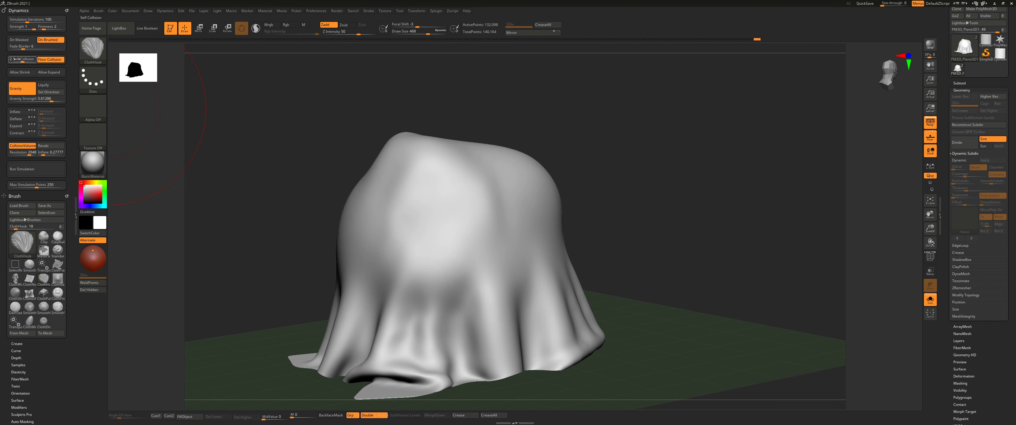
mouse_move(430, 215)
right_down()
mouse_move(477, 233)
mouse_move(450, 254)
right_up()
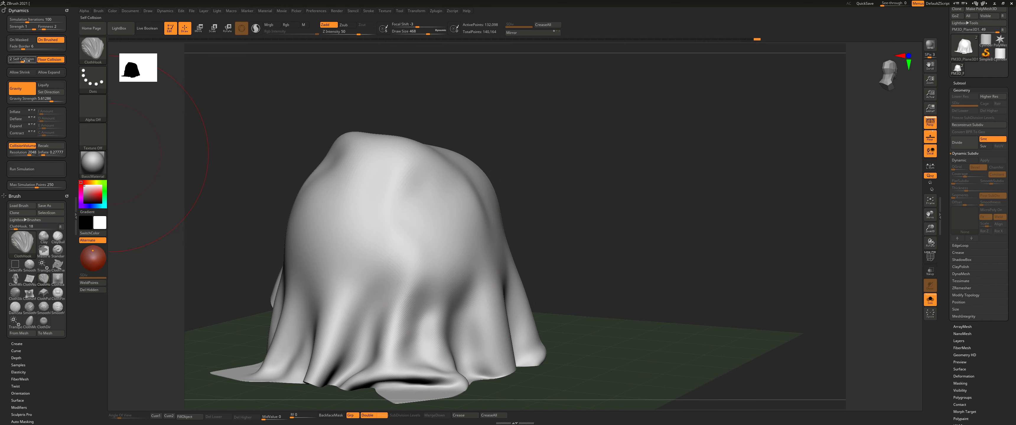
click(440, 228)
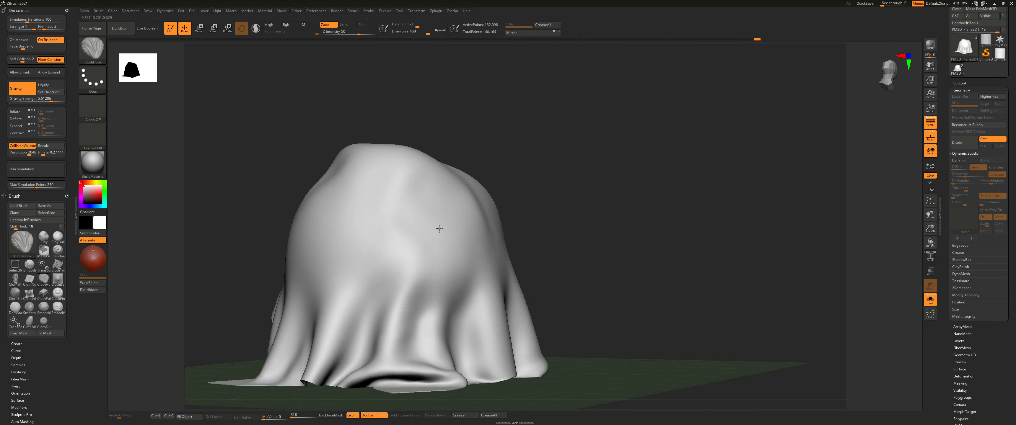
mouse_move(439, 229)
right_down()
mouse_move(432, 209)
mouse_move(434, 229)
mouse_move(461, 221)
mouse_move(445, 231)
right_up()
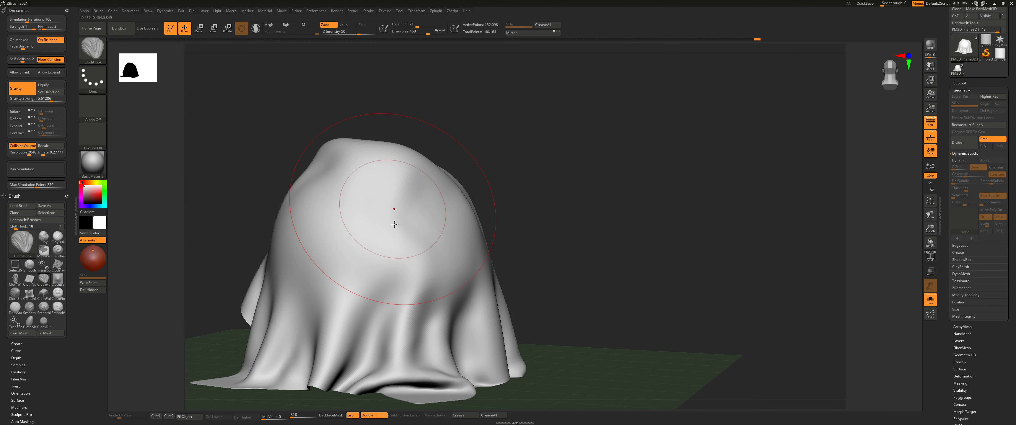
right_drag(442, 244, 475, 269)
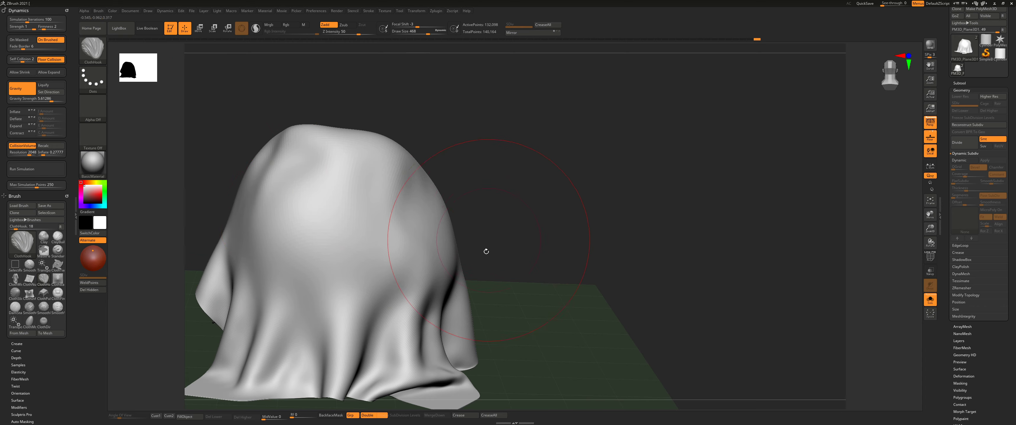
right_drag(483, 250, 404, 227)
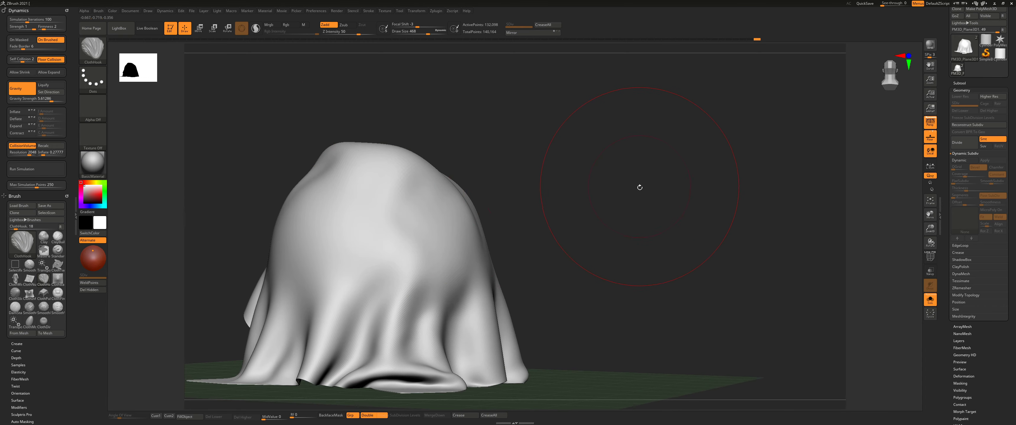
right_drag(640, 186, 603, 214)
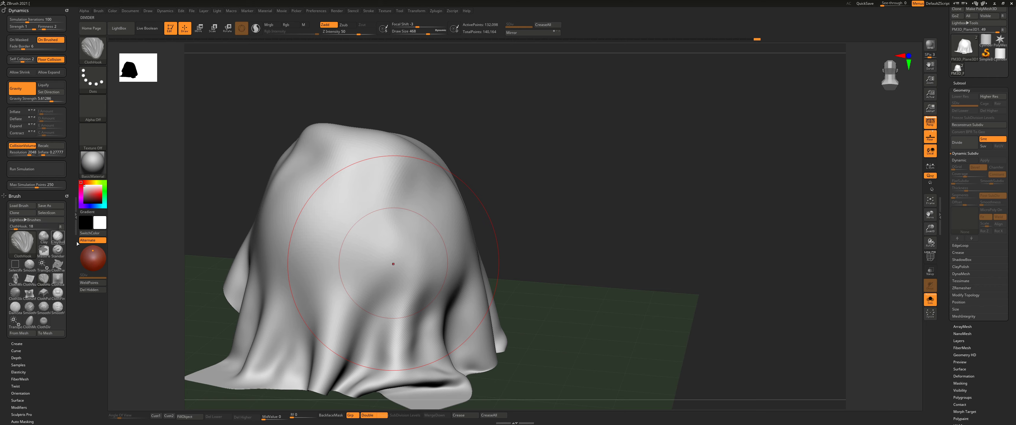
right_drag(342, 244, 345, 200)
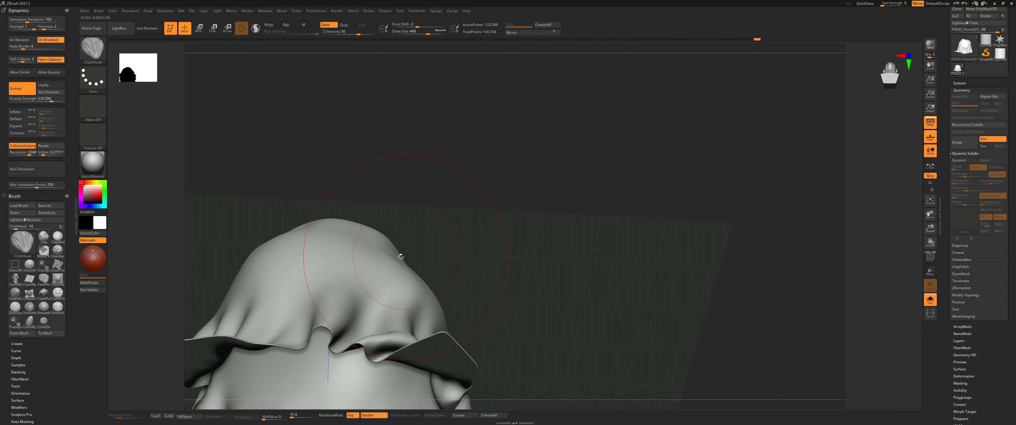
right_drag(401, 256, 353, 253)
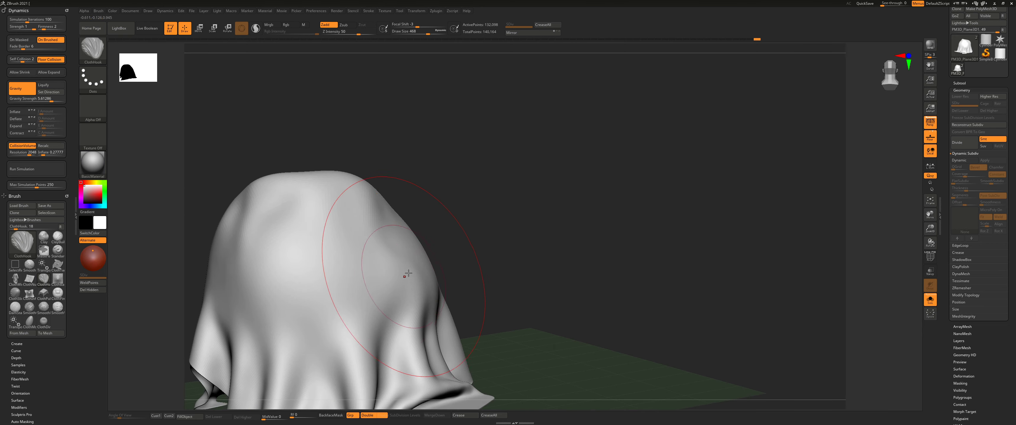
- Turn off Solo to show the sphere under the cloth again and run the cloth simulation
click(935, 303)
right_drag(653, 285, 348, 361)
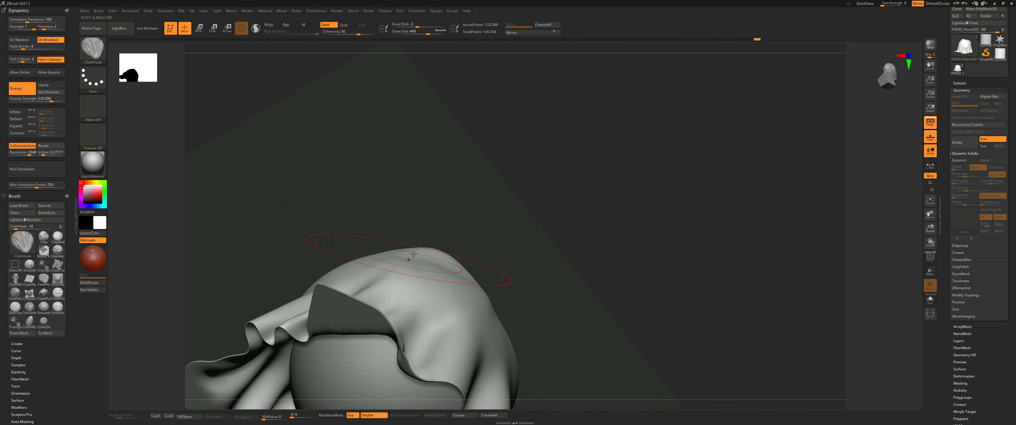
mouse_move(413, 254)
right_down()
mouse_move(416, 319)
mouse_move(444, 265)
mouse_move(456, 265)
mouse_move(458, 232)
mouse_move(457, 250)
right_up()
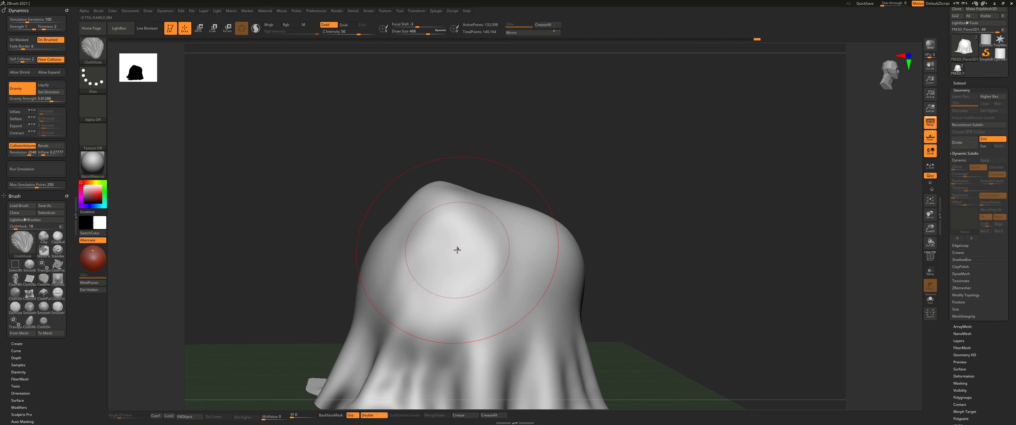
click(44, 171)
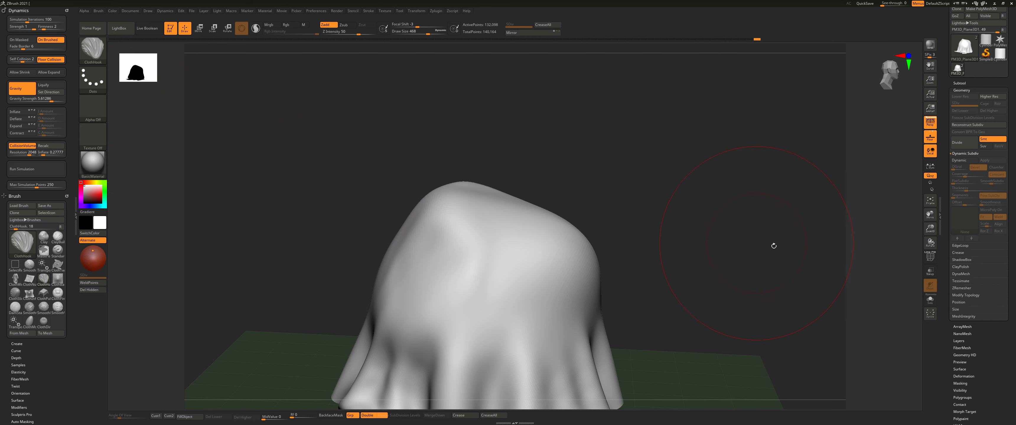
- Enable Dynamic Subdiv with MicroPoly on the cloth and choose the Chainmail02 pattern
click(961, 160)
drag(702, 254, 747, 244)
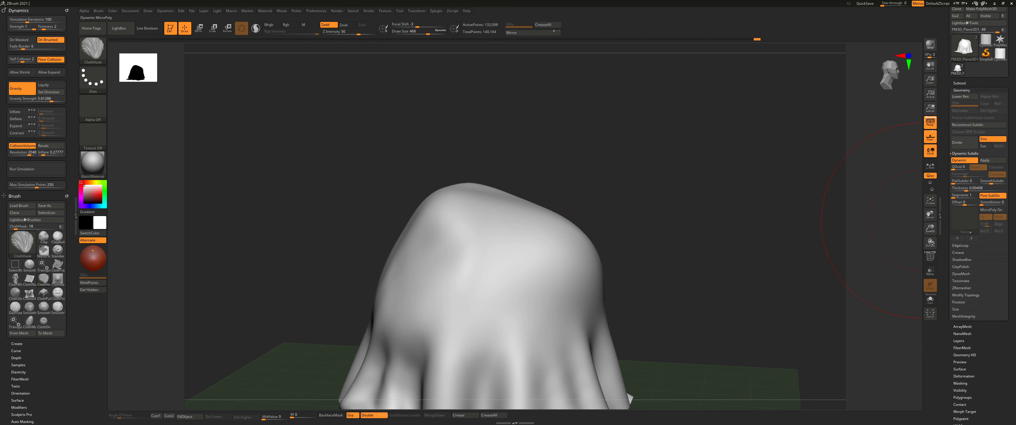
click(983, 210)
click(959, 222)
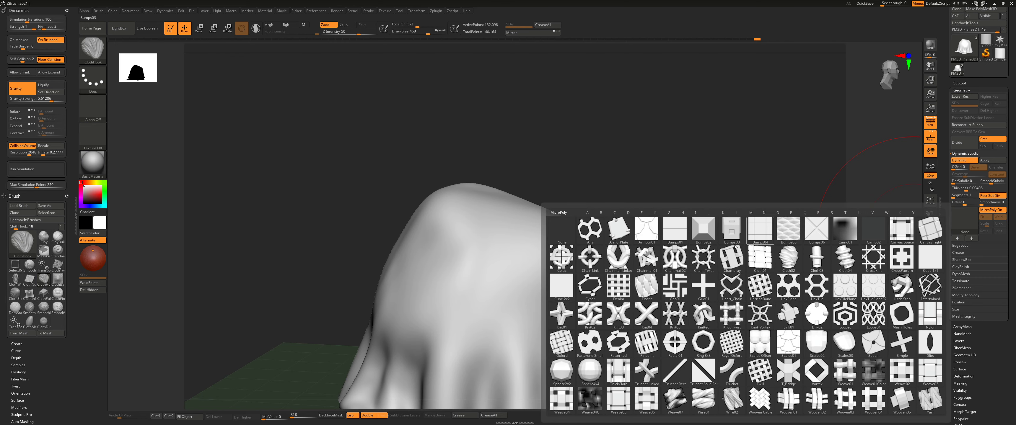
click(675, 261)
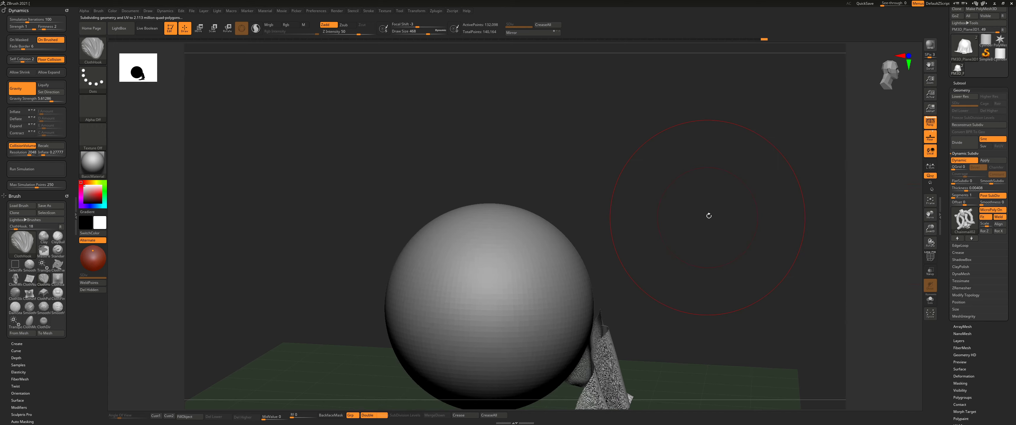
- Increase the Chainmail02 MicroPoly scale and inspect the links on the cloth's folds up close
mouse_move(708, 215)
mouse_down()
mouse_move(688, 227)
mouse_move(708, 225)
mouse_up()
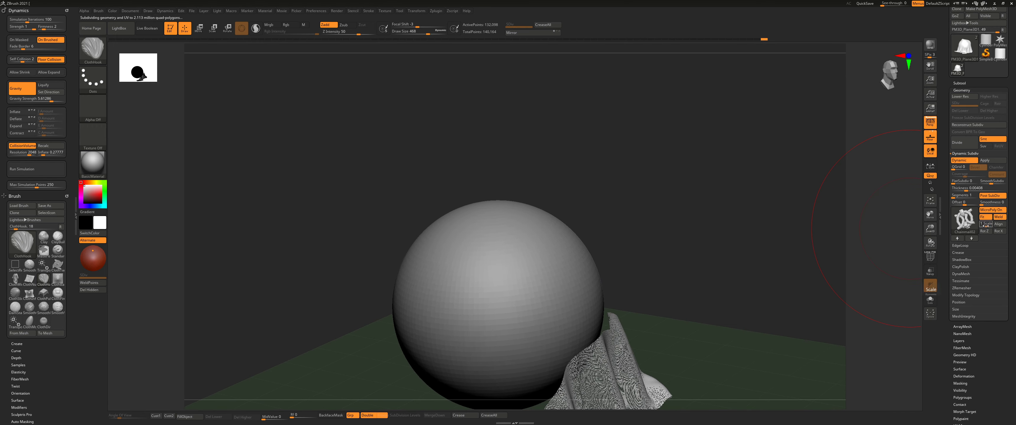
drag(984, 226, 990, 224)
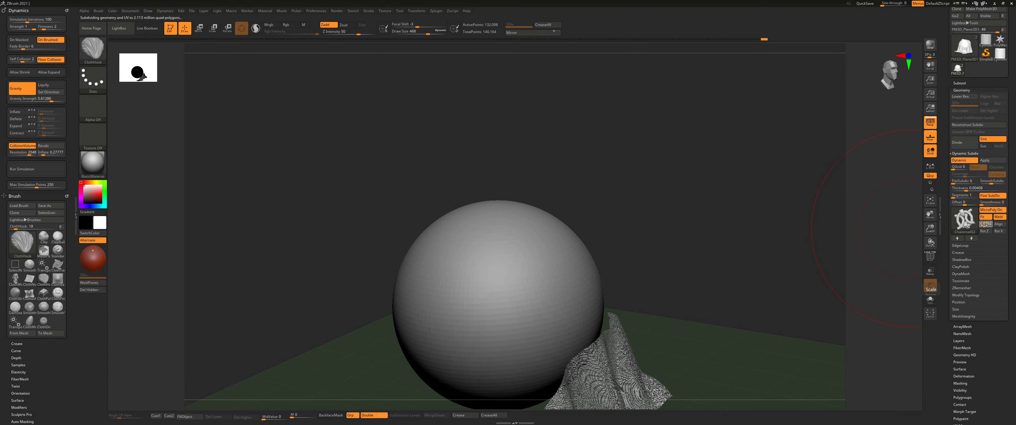
alt+right_drag(560, 315, 671, 166)
ctrl+right_drag(693, 225, 730, 296)
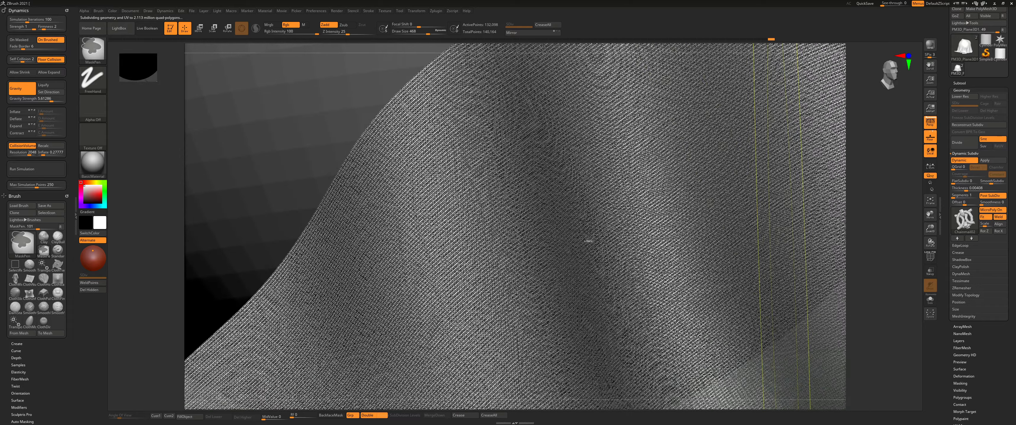
ctrl+right_drag(587, 239, 771, 252)
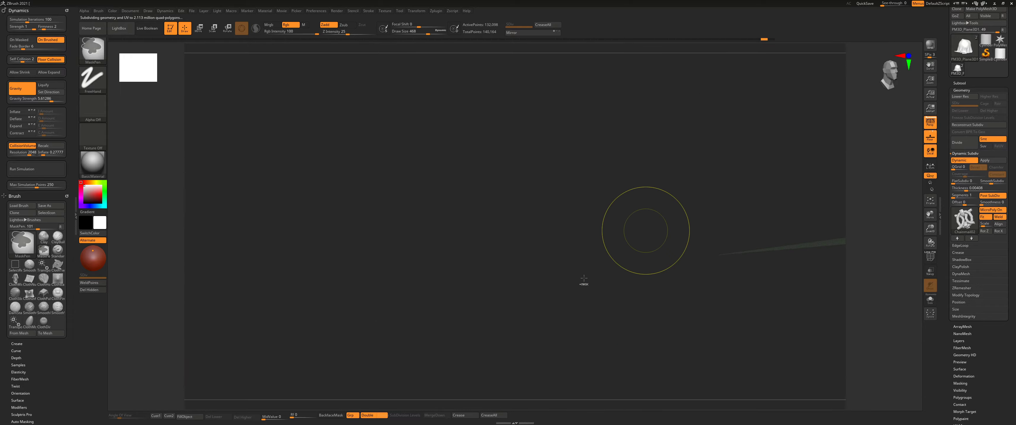
- Select the ClothHook brush, reduce its draw size to 54 and inspect the chainmail links on the cloth
key(b)
key(c)
key(h)
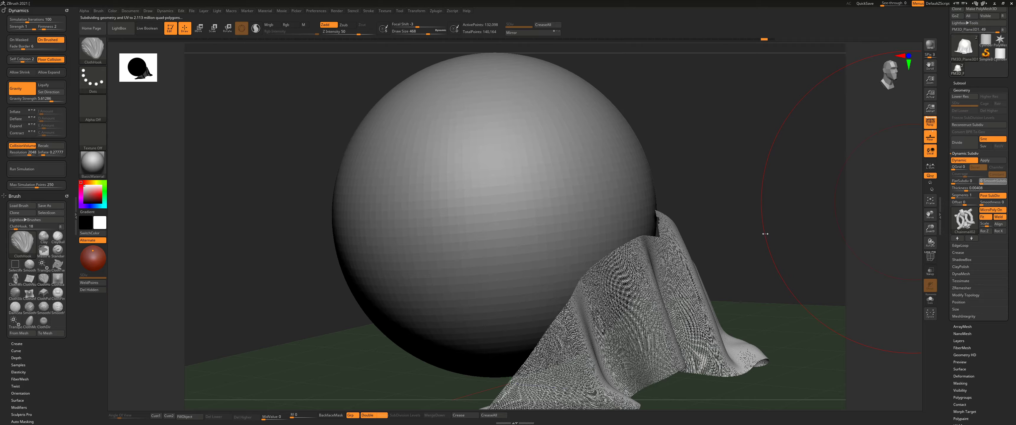
right_drag(664, 236, 655, 268)
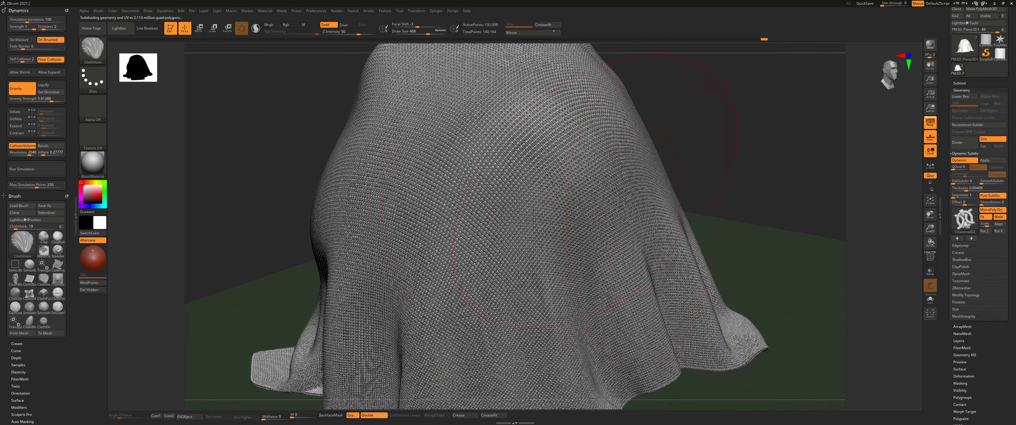
mouse_move(570, 137)
alt+right_down()
mouse_move(615, 248)
mouse_move(613, 323)
alt+right_up()
right_drag(606, 221, 607, 248)
key(s)
drag(607, 248, 584, 247)
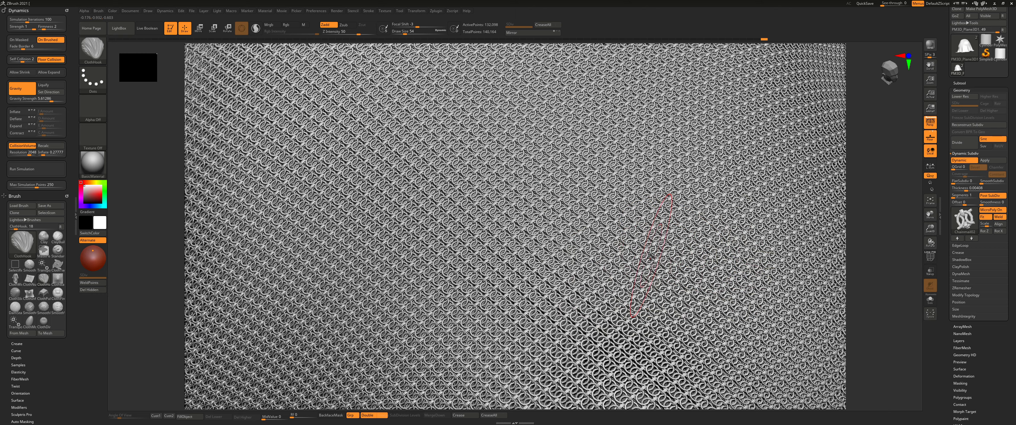
ctrl+right_drag(627, 272, 631, 233)
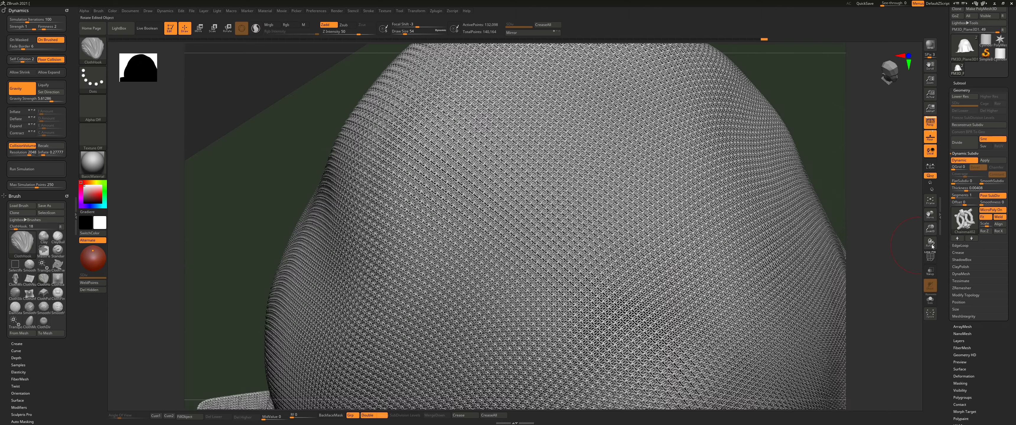
- Switch the cloth's MicroPoly pattern to Cloth01, adjust its scale and inspect the weave
click(964, 220)
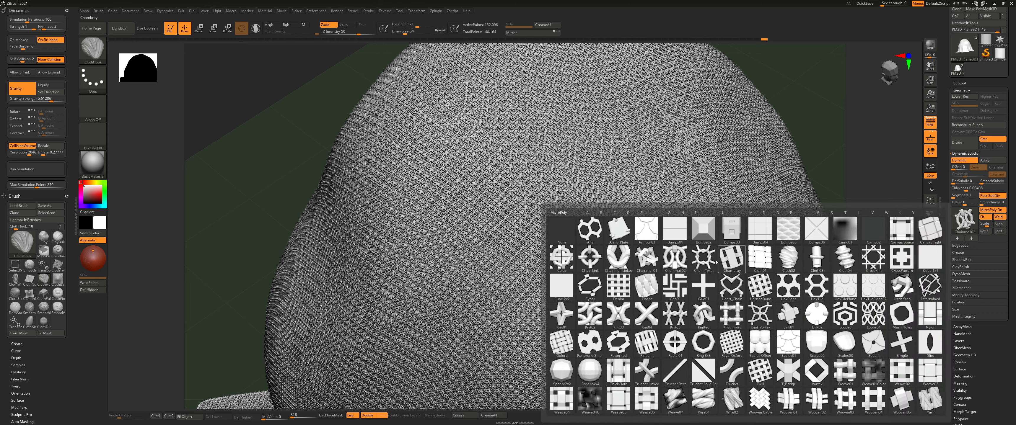
click(759, 260)
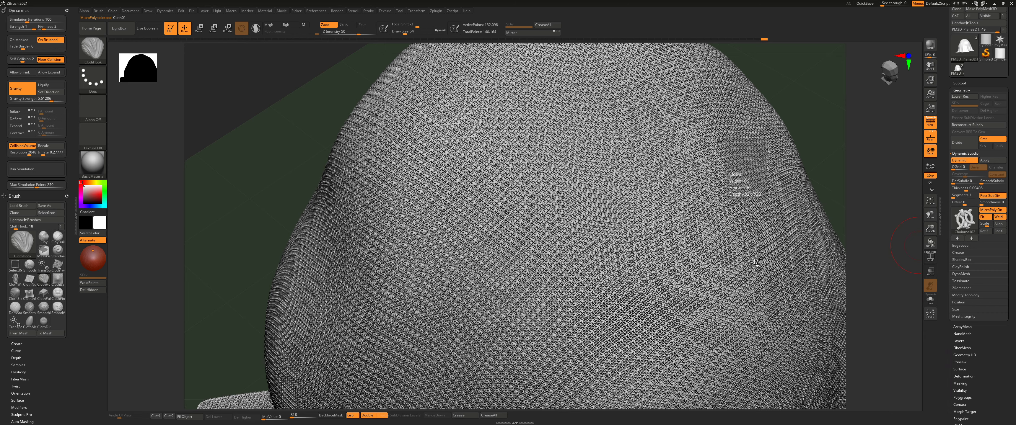
mouse_move(643, 256)
right_down()
mouse_move(633, 290)
mouse_move(620, 277)
mouse_move(697, 278)
mouse_move(622, 279)
right_up()
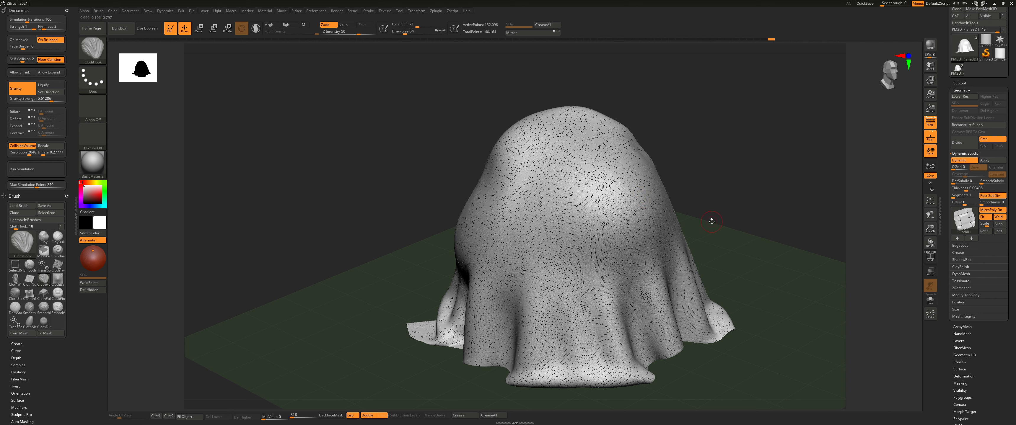
key(ctrl)
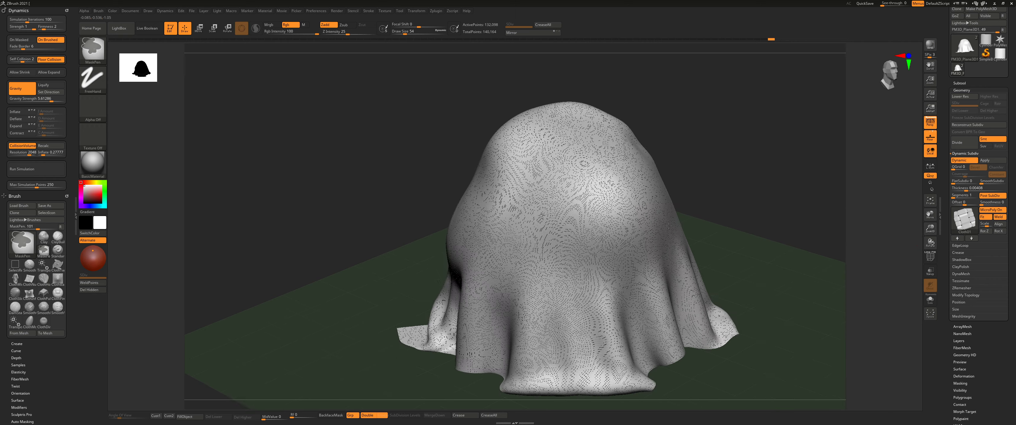
ctrl+right_drag(669, 226, 673, 257)
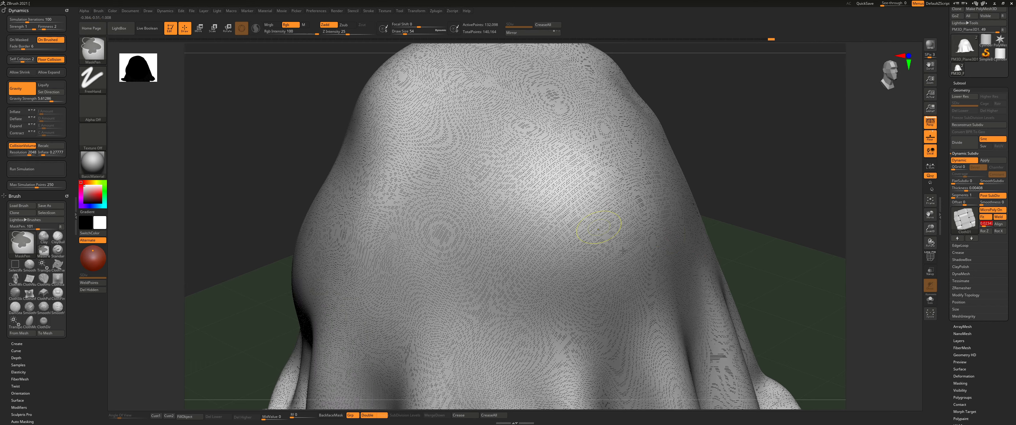
mouse_move(591, 209)
ctrl+right_down()
mouse_move(647, 267)
mouse_move(617, 245)
ctrl+right_up()
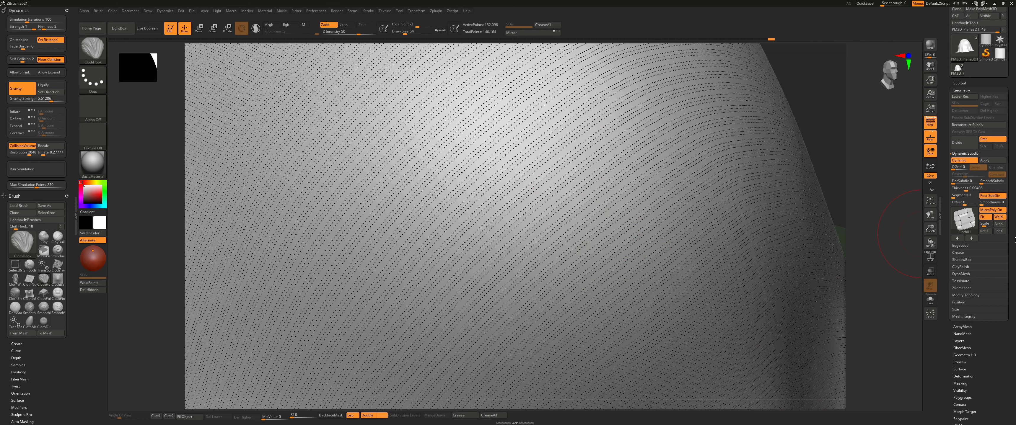
key(Return)
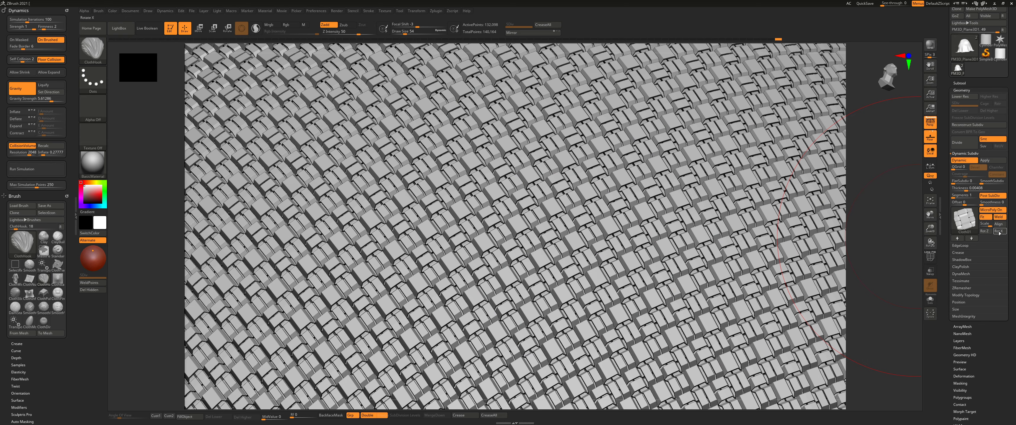
- Try rotating the Cloth01 MicroPoly pattern with Rotate X and compare the weave on the cloth
click(999, 231)
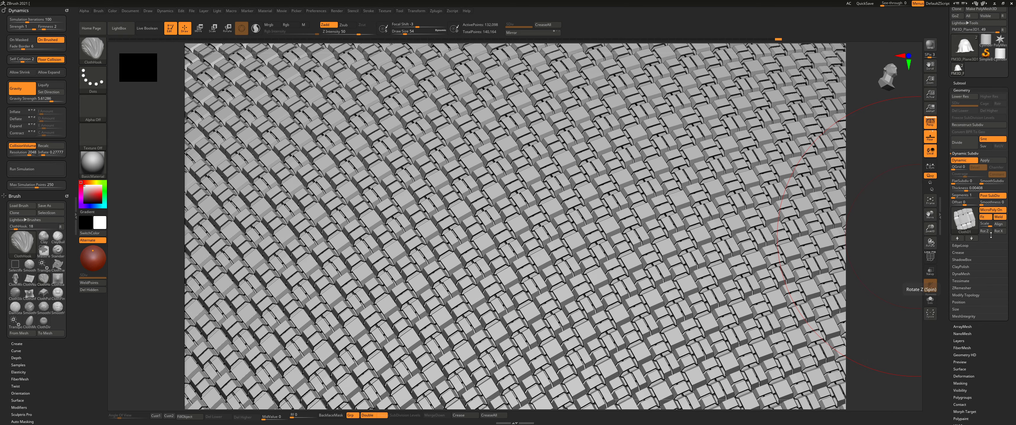
click(1000, 233)
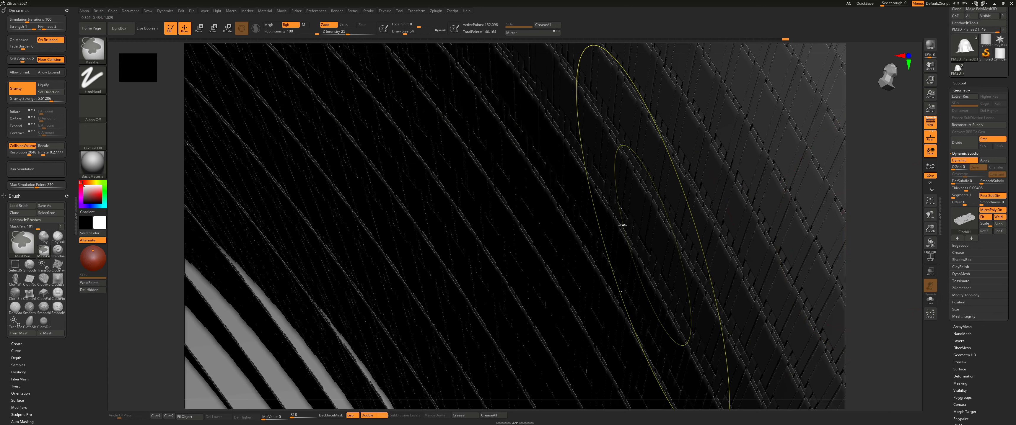
mouse_move(623, 223)
ctrl+right_down()
mouse_move(479, 184)
mouse_move(446, 162)
ctrl+right_up()
drag(668, 228, 664, 276)
key(ctrl)
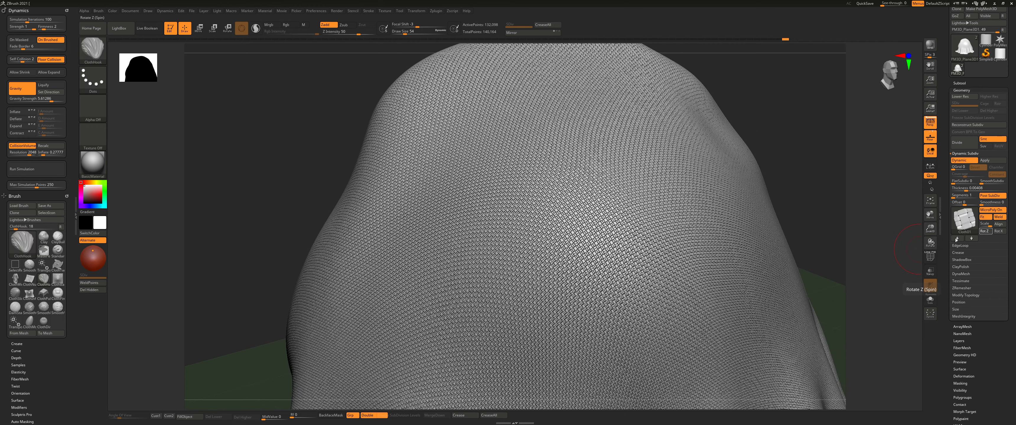
- Switch the cloth's MicroPoly pattern to CrossKnit and fine-tune its scale
click(964, 219)
right_drag(587, 195, 625, 207)
drag(989, 225, 986, 225)
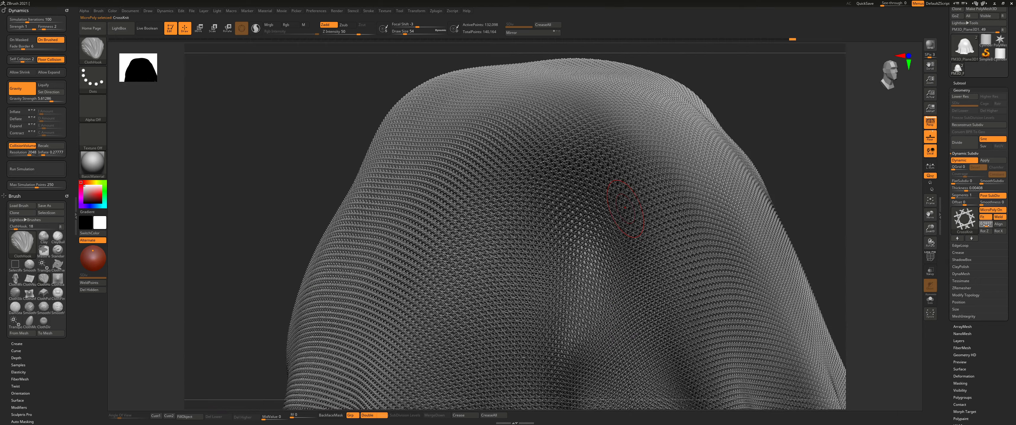
mouse_move(578, 205)
ctrl+right_down()
mouse_move(587, 249)
mouse_move(682, 235)
ctrl+right_up()
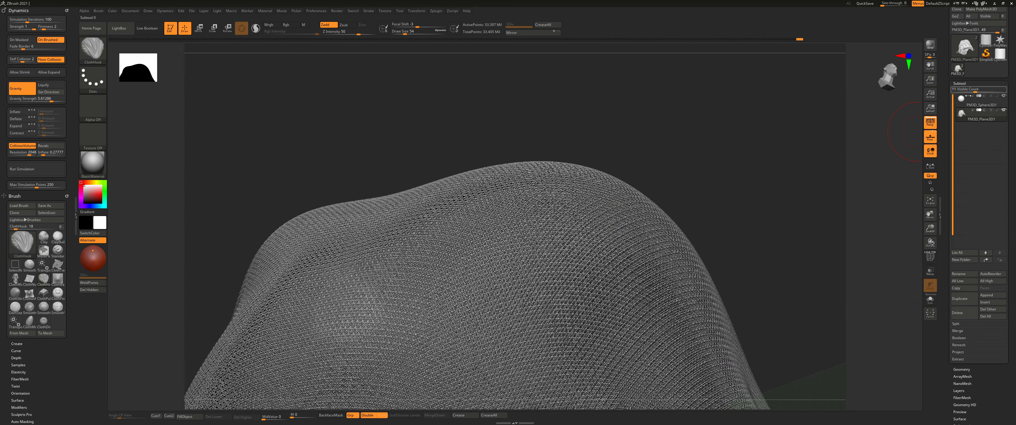
- Turn off the floor grid and isolate the patterned cloth with Solo to hide the sphere
alt+right_drag(578, 275, 483, 215)
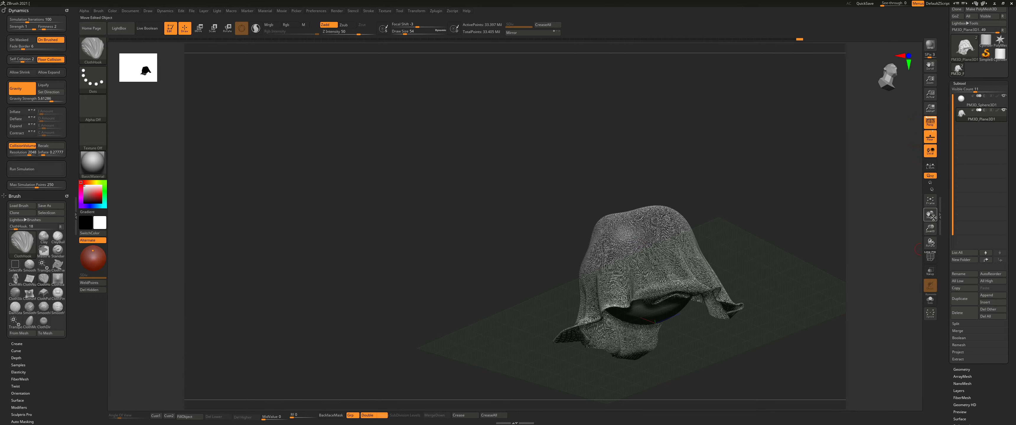
click(933, 142)
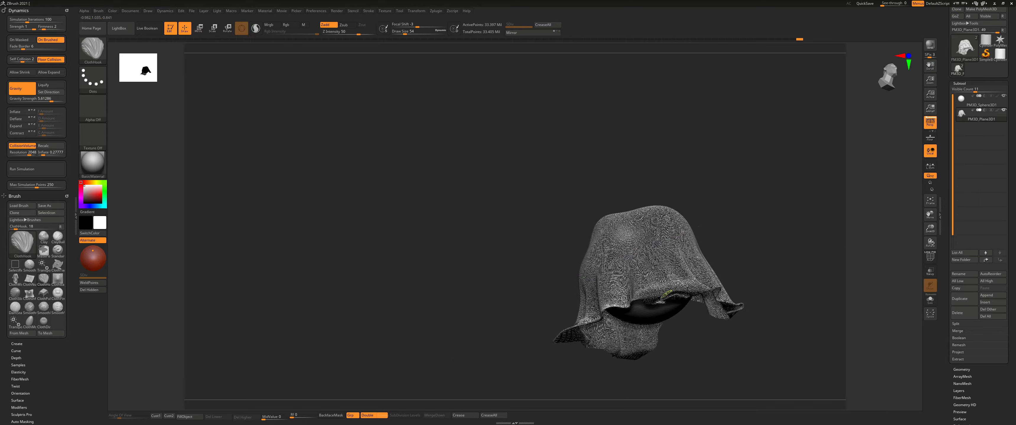
mouse_move(568, 237)
ctrl+right_down()
mouse_move(659, 342)
mouse_move(645, 238)
mouse_move(653, 331)
mouse_move(622, 217)
mouse_move(678, 316)
mouse_move(706, 256)
mouse_move(615, 237)
mouse_move(569, 211)
mouse_move(550, 276)
ctrl+right_up()
click(930, 300)
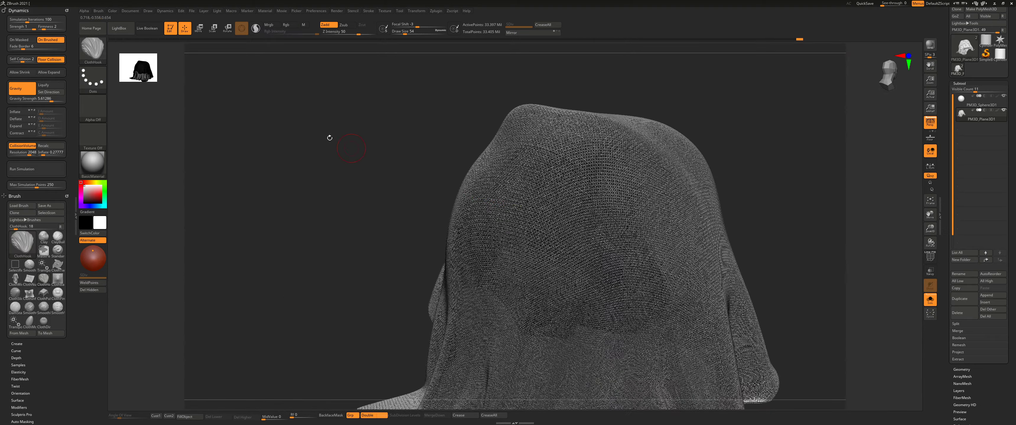
- Set the document background to white, examine the isolated cloth against it and open its geometry settings
click(135, 11)
drag(136, 124, 85, 186)
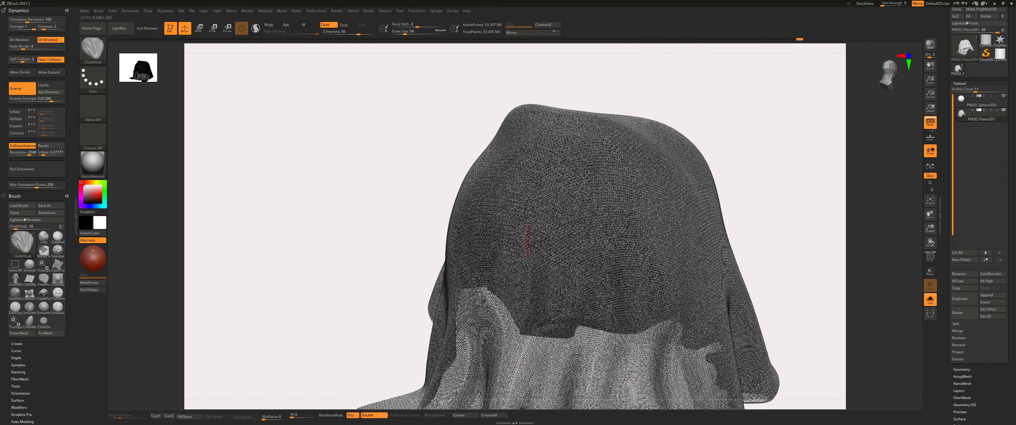
right_drag(526, 233, 489, 263)
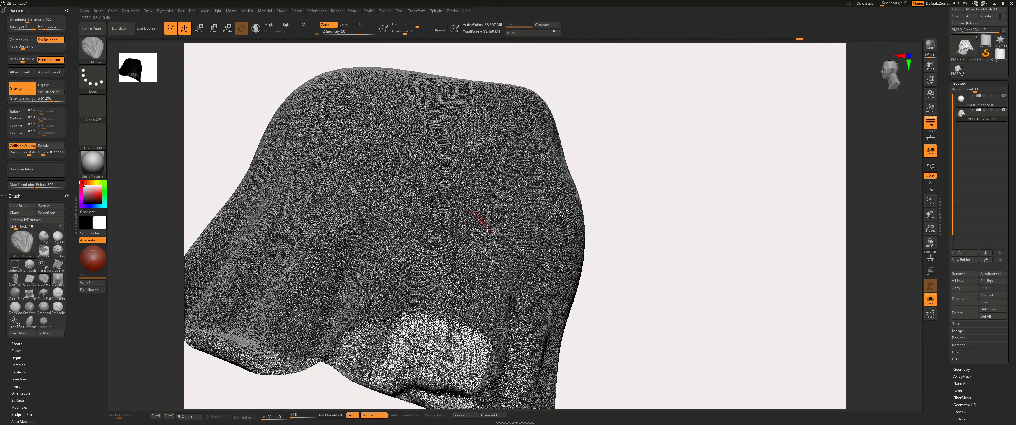
mouse_move(487, 227)
alt+right_down()
mouse_move(526, 185)
mouse_move(429, 195)
mouse_move(472, 214)
mouse_move(477, 246)
alt+right_up()
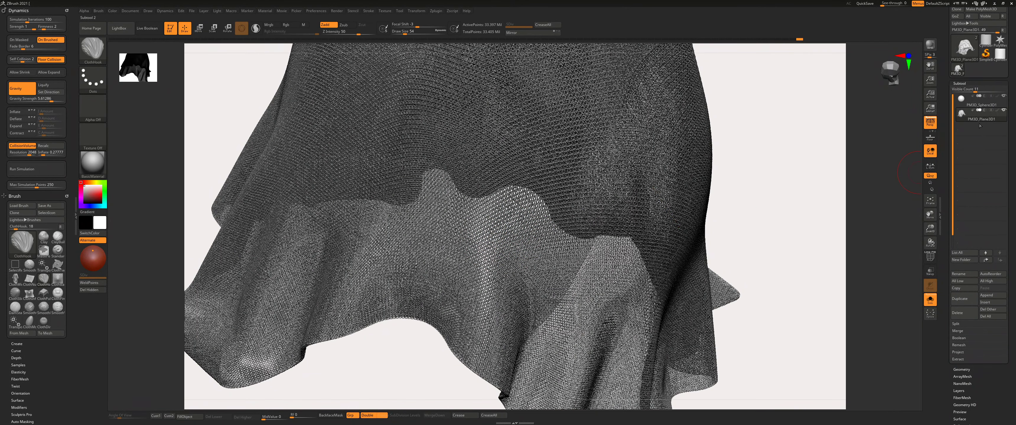
click(974, 370)
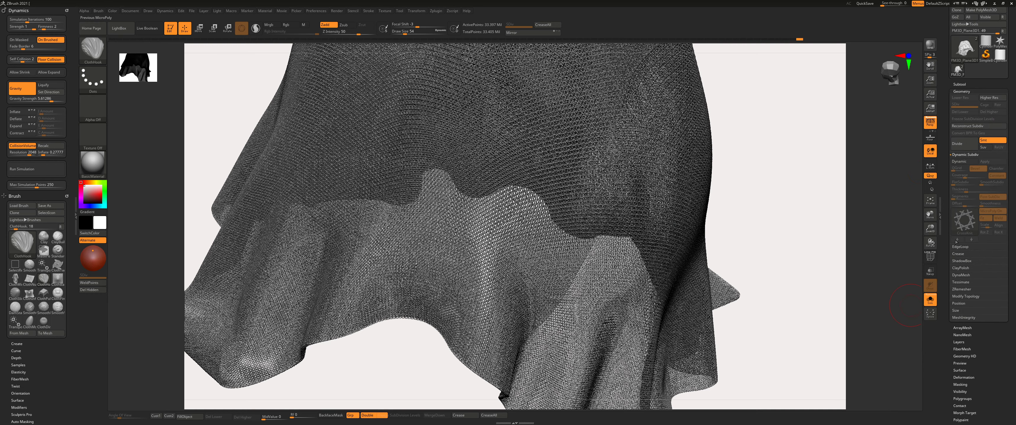
ctrl+right_drag(599, 233, 597, 222)
right_drag(627, 223, 611, 236)
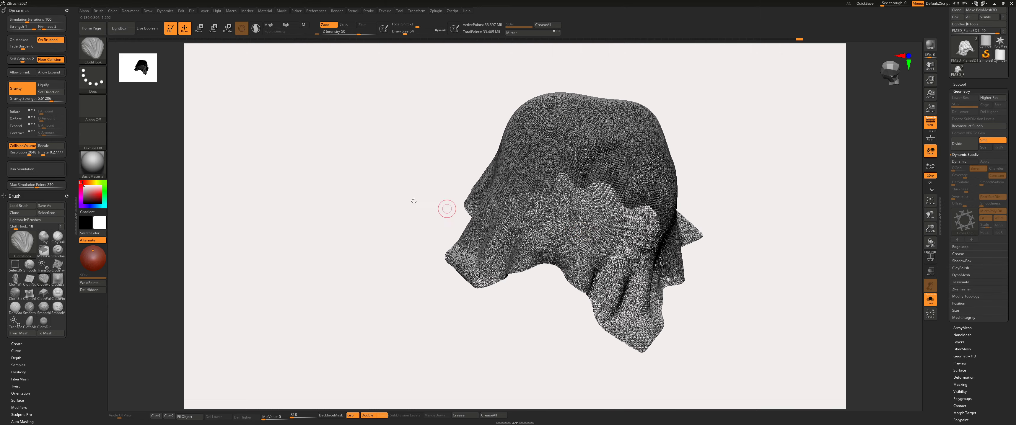
- Change the document background to a dark grey and examine the knitted cloth from several angles
click(130, 10)
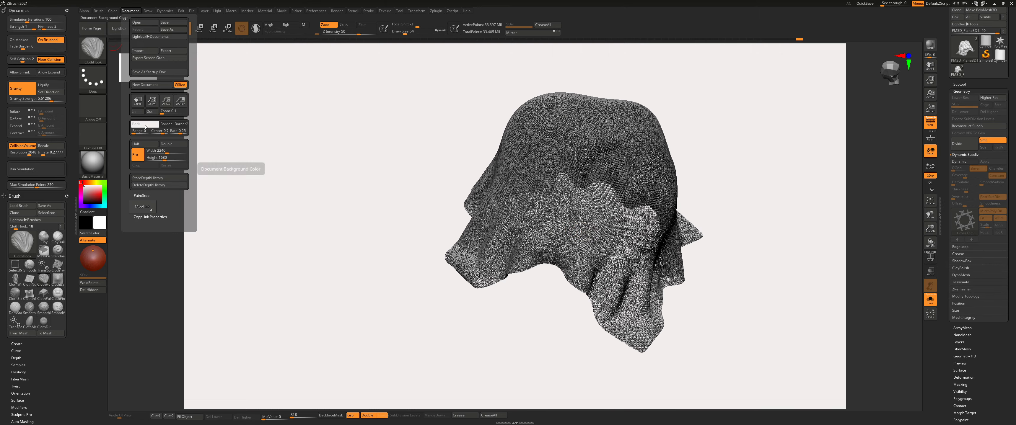
drag(146, 126, 83, 197)
ctrl+right_drag(578, 207, 587, 233)
alt+right_drag(447, 215, 592, 169)
right_drag(592, 170, 643, 261)
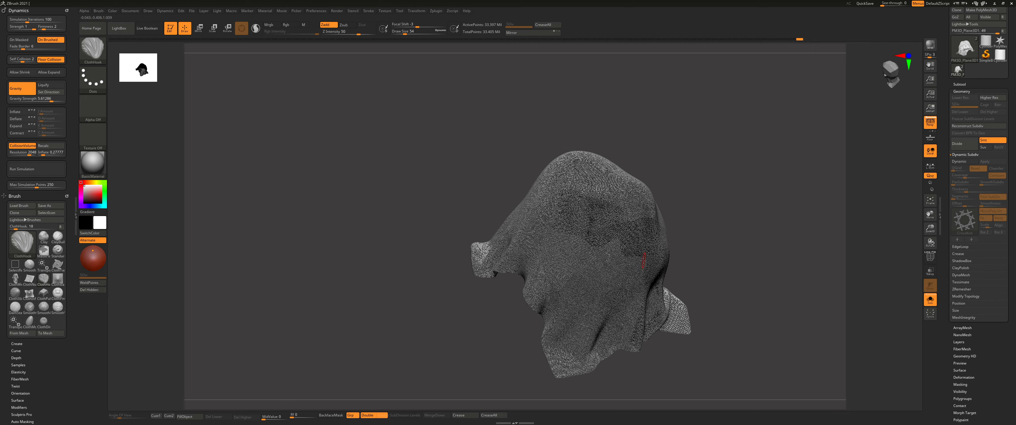
ctrl+right_drag(643, 260, 590, 232)
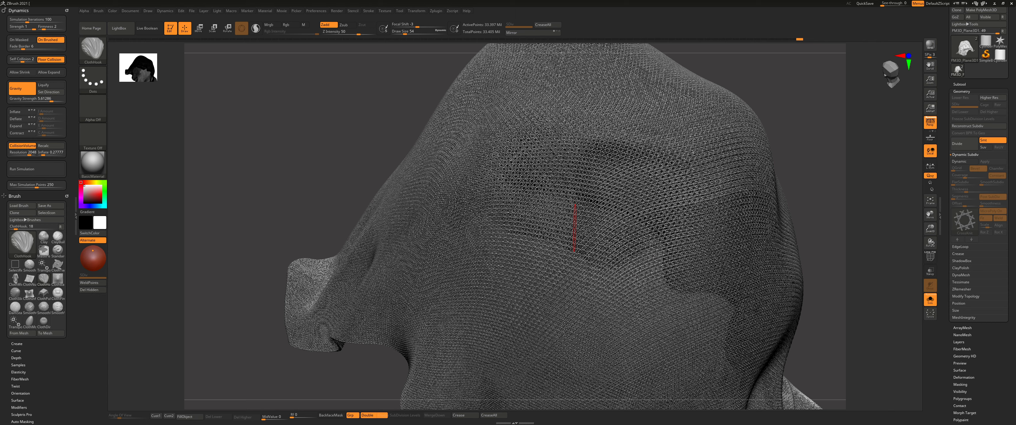
drag(315, 294, 410, 303)
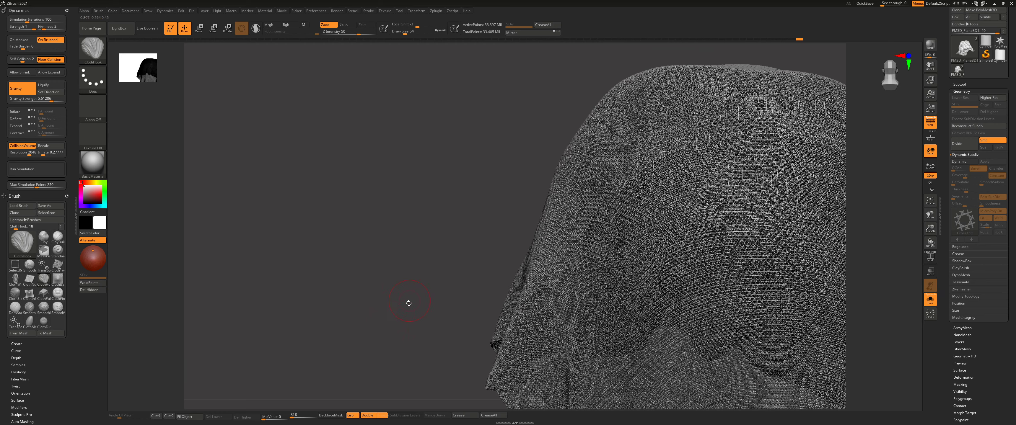